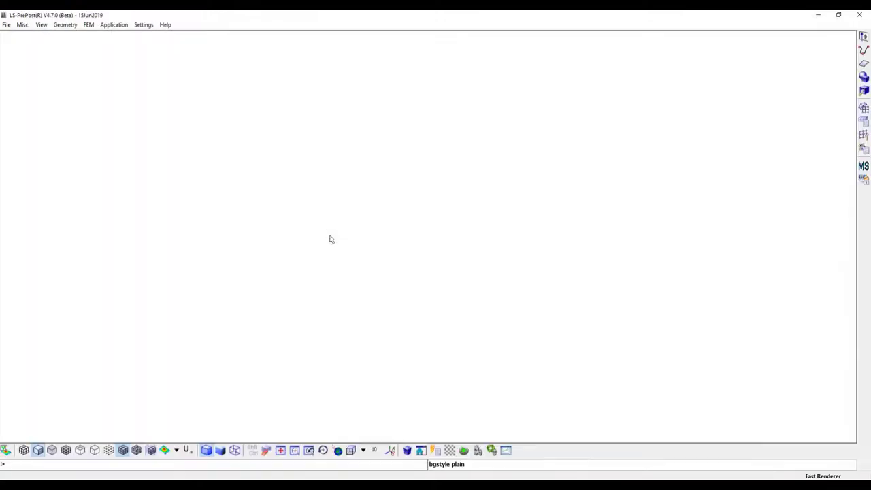
# Define a 4N Shell in the Shape Mesher with corner points 0,0,0; 100,0,0; 100,10,0; and 0,10,0
pyautogui.click(89, 24)
pyautogui.moveTo(123, 37)
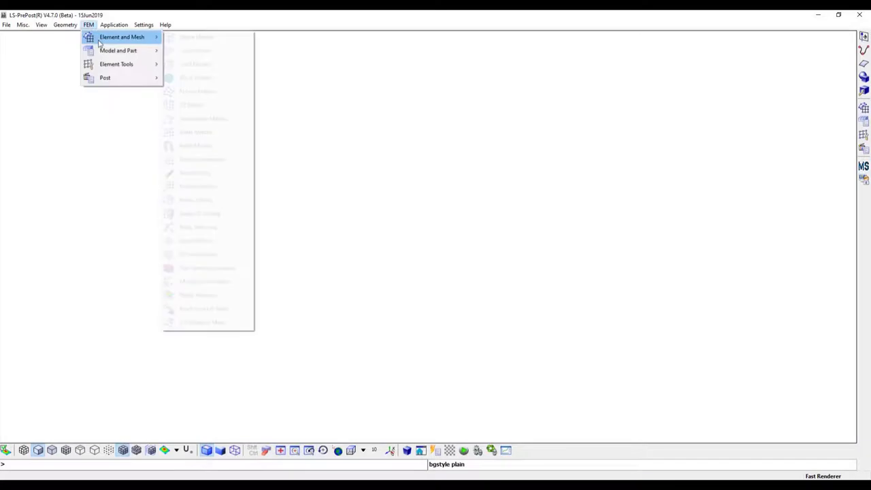
pyautogui.click(199, 40)
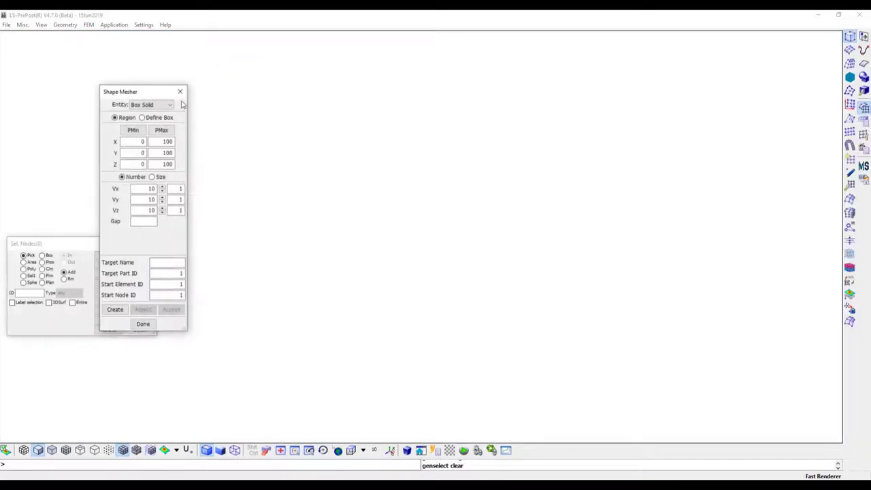
pyautogui.click(171, 106)
pyautogui.click(144, 125)
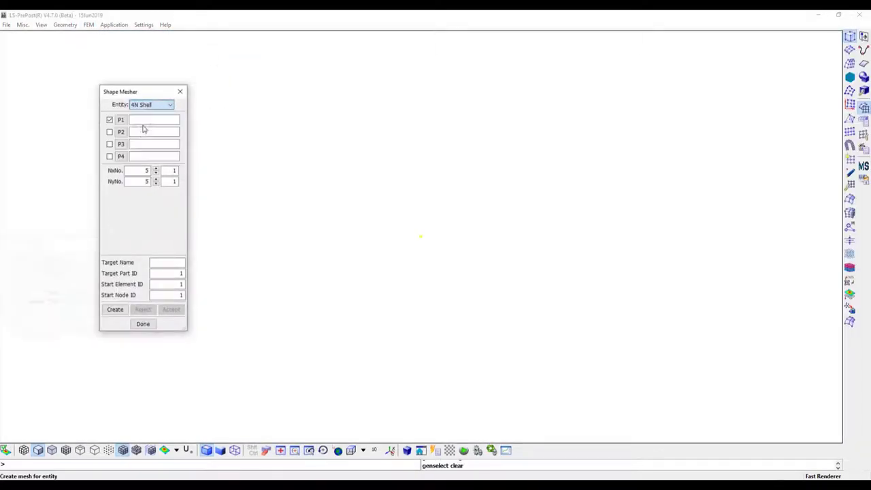
pyautogui.click(164, 120)
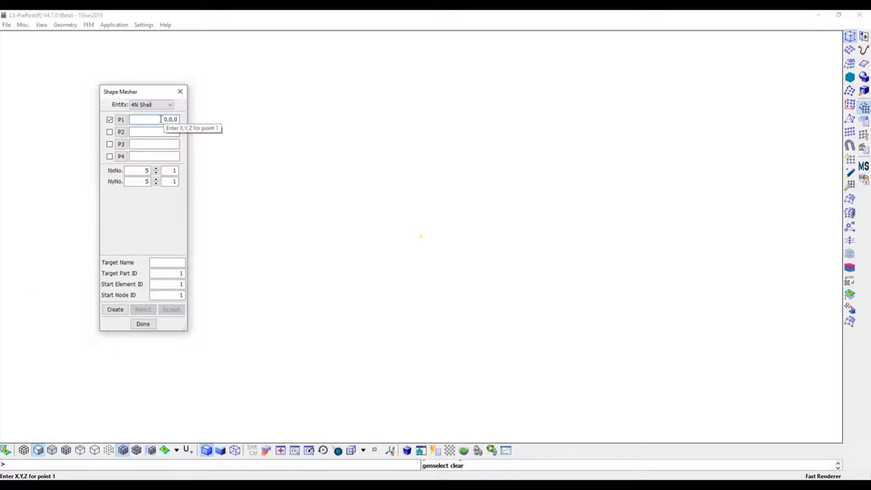
pyautogui.click(170, 132)
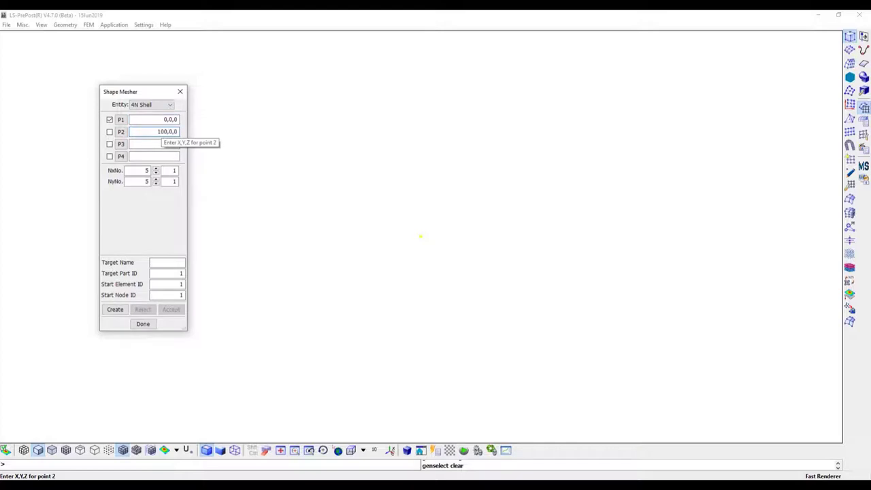
pyautogui.click(161, 144)
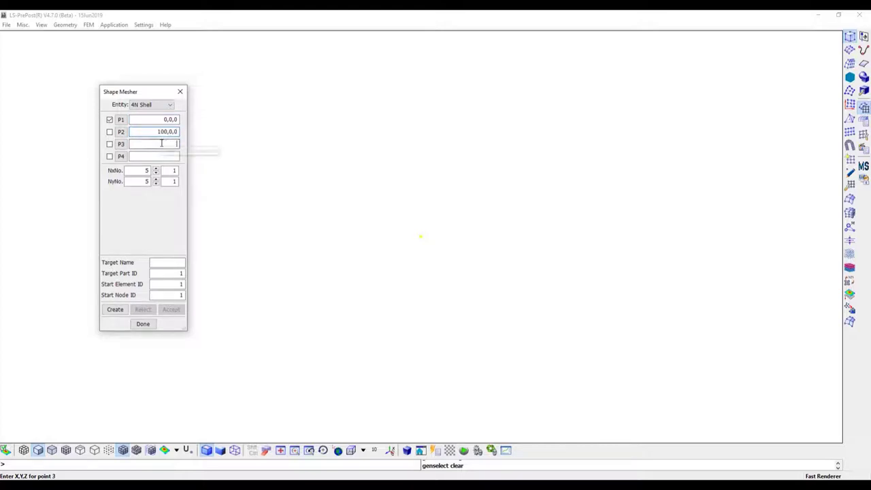
pyautogui.write('100,1')
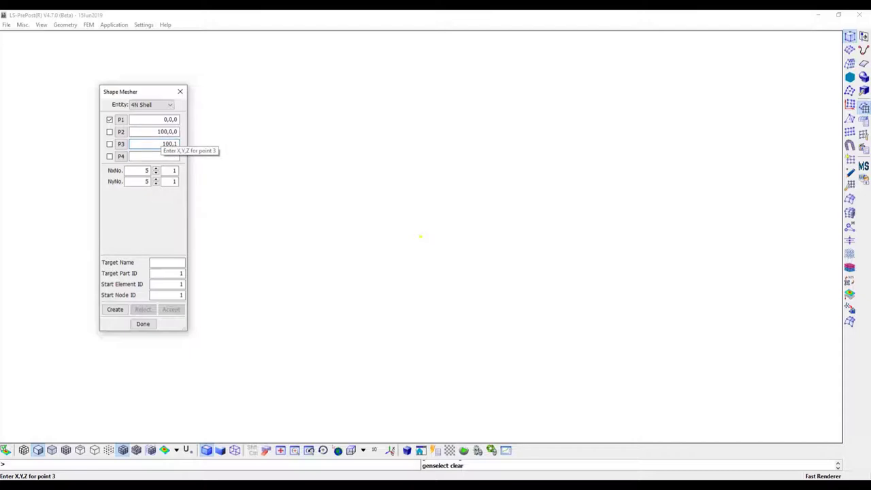
pyautogui.write('0,0')
pyautogui.click(168, 155)
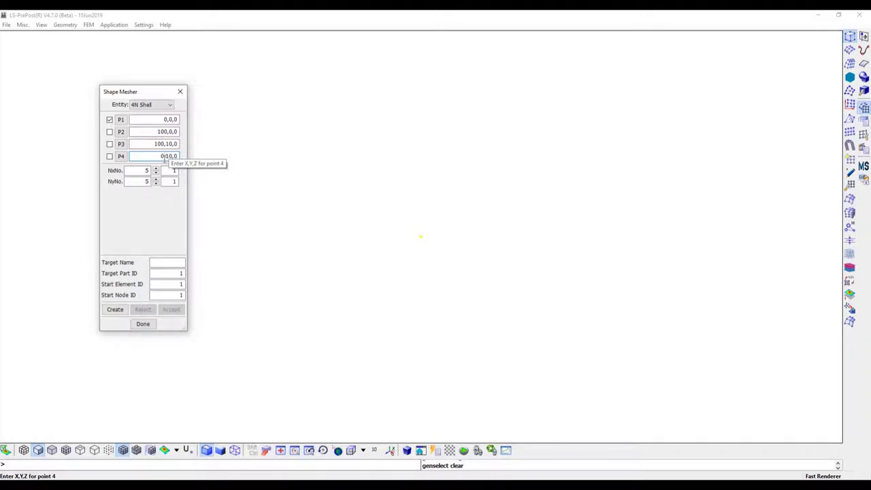
# Set 50 elements along X, then create and accept the shell mesh and close the Shape Mesher
pyautogui.click(147, 171)
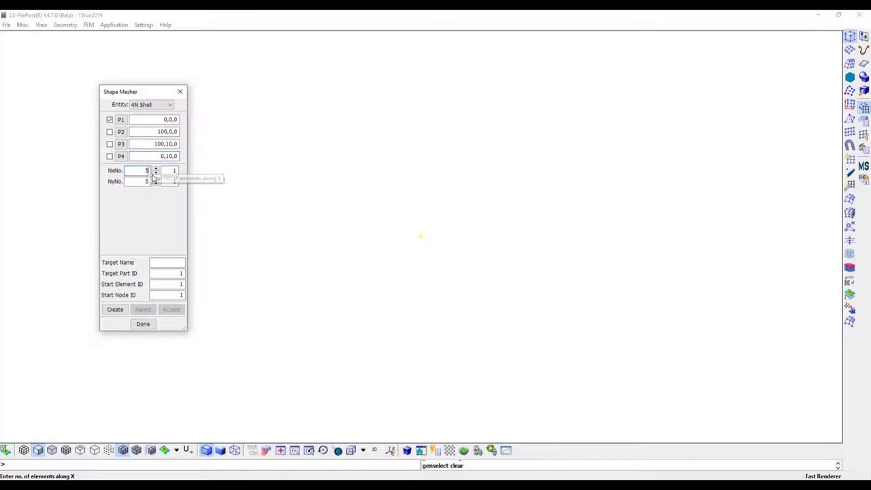
pyautogui.write('0')
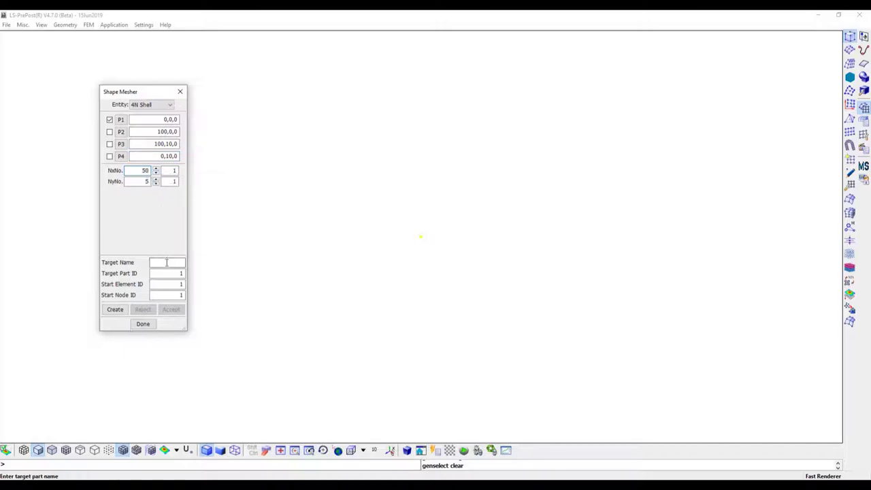
pyautogui.click(166, 263)
pyautogui.click(115, 309)
pyautogui.click(144, 326)
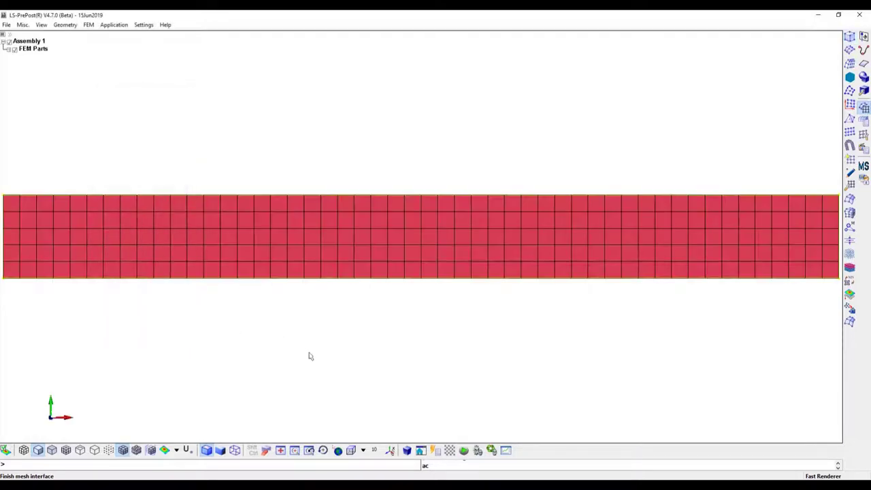
# Create a node-type SPC boundary with all degrees of freedom fixed, selecting by path the nodes along the strip's short edge at X=0
pyautogui.keyDown('ctrl'); pyautogui.moveTo(261, 354); pyautogui.dragTo(356, 333); pyautogui.keyUp('ctrl')
pyautogui.scroll(-3, 358, 332)
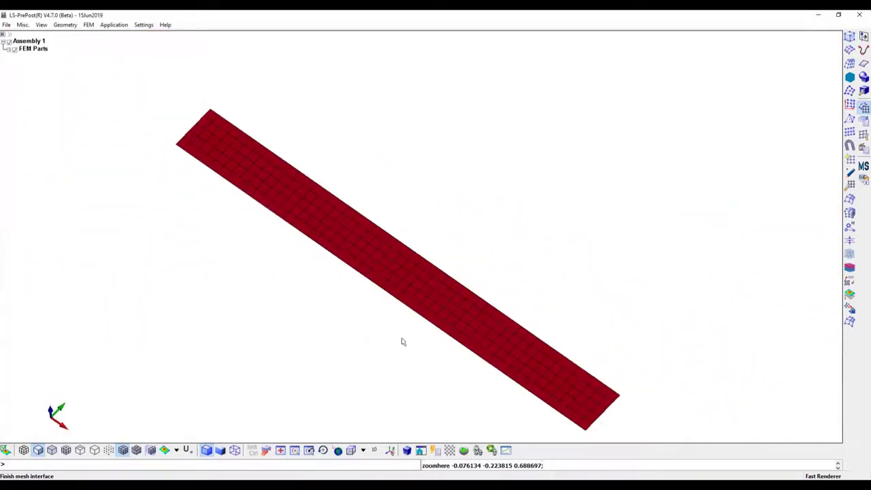
pyautogui.keyDown('ctrl'); pyautogui.moveTo(433, 343); pyautogui.dragTo(420, 296, button='middle'); pyautogui.keyUp('ctrl')
pyautogui.keyDown('ctrl'); pyautogui.moveTo(461, 334); pyautogui.dragTo(515, 334); pyautogui.keyUp('ctrl')
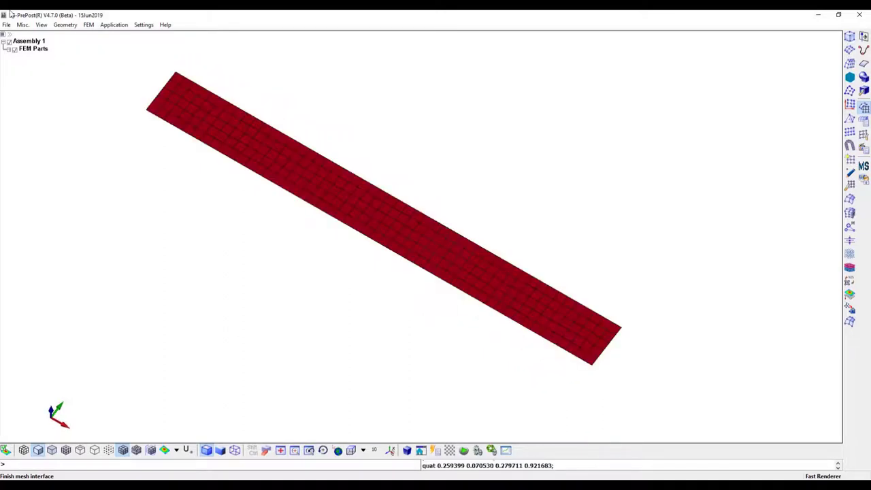
pyautogui.click(88, 26)
pyautogui.moveTo(118, 51)
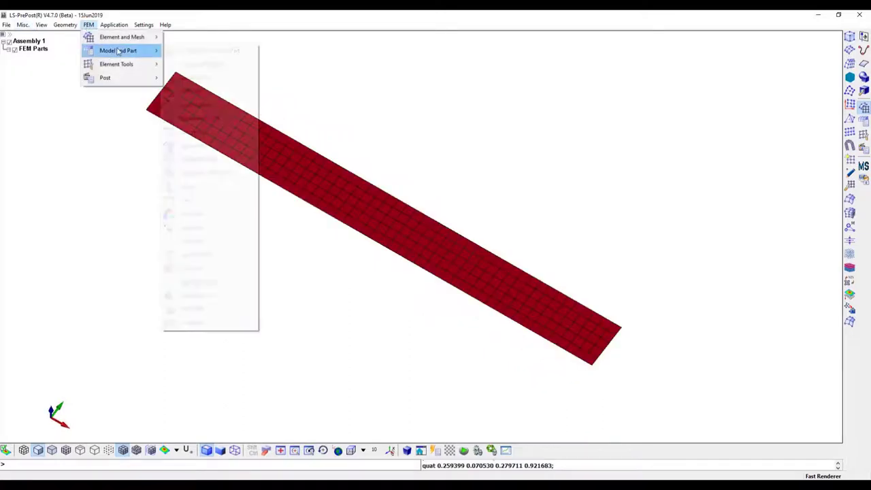
pyautogui.click(193, 76)
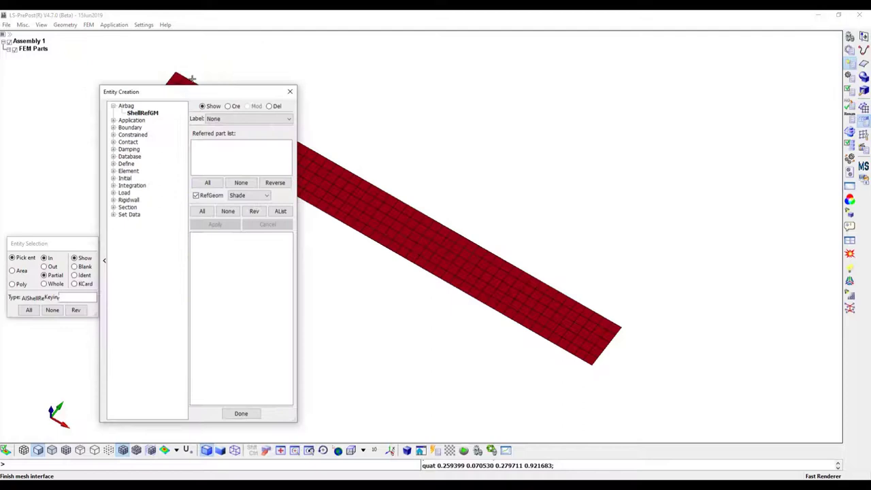
pyautogui.moveTo(182, 92); pyautogui.dragTo(352, 90)
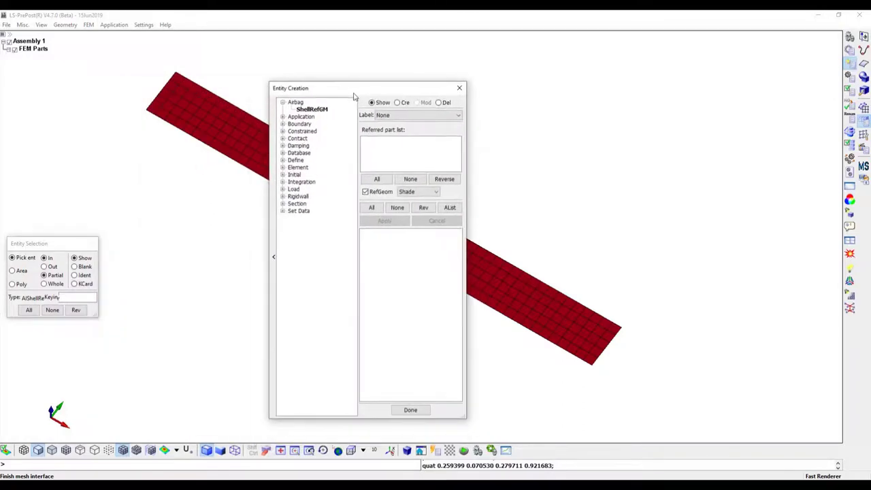
pyautogui.click(282, 123)
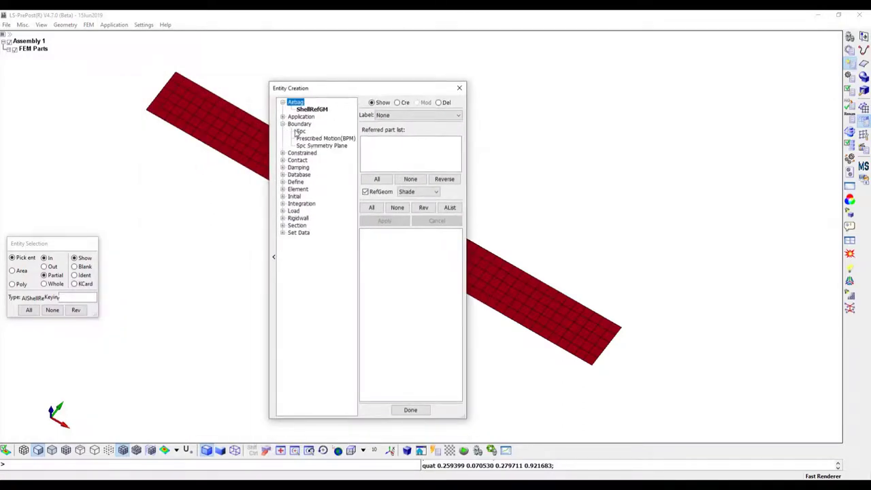
pyautogui.click(300, 131)
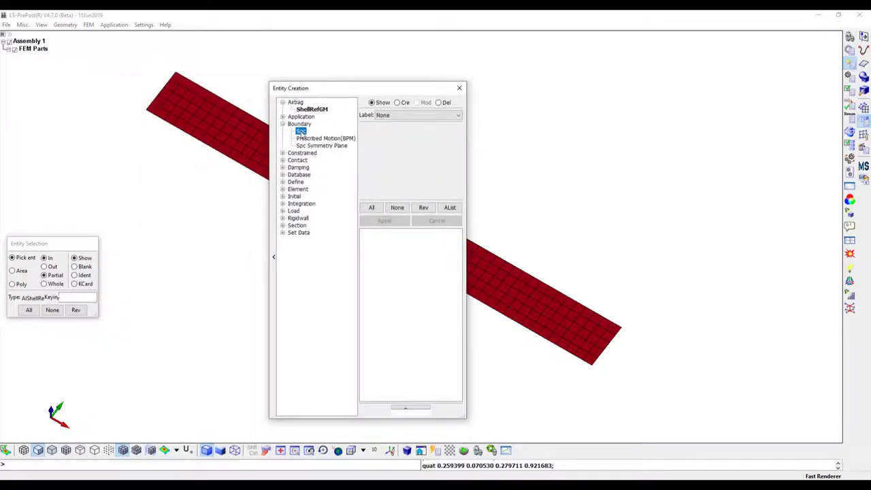
pyautogui.click(400, 103)
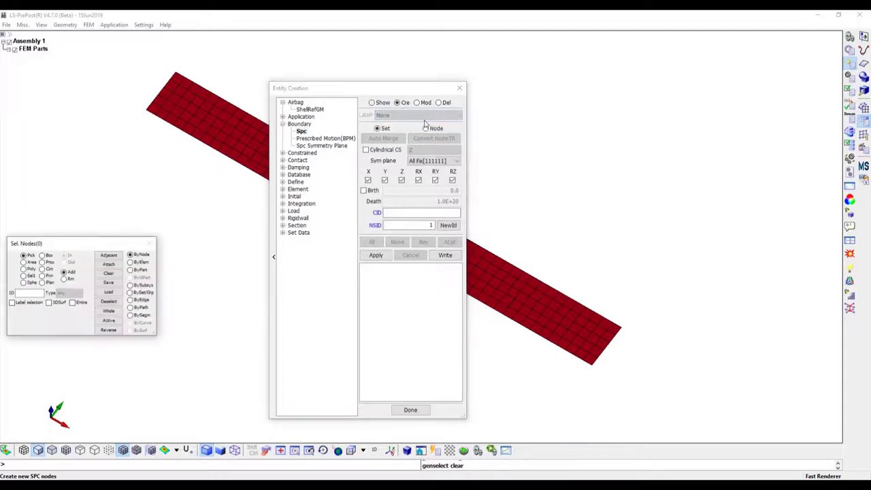
pyautogui.click(133, 309)
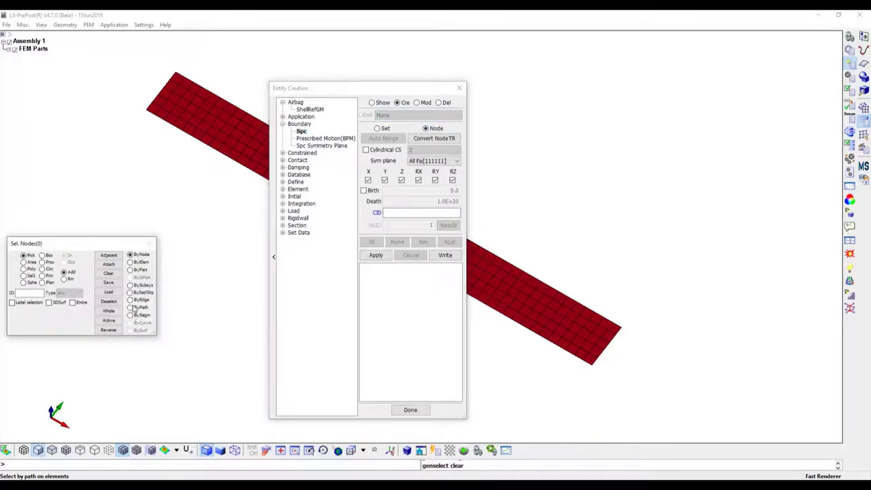
pyautogui.click(146, 110)
pyautogui.click(176, 74)
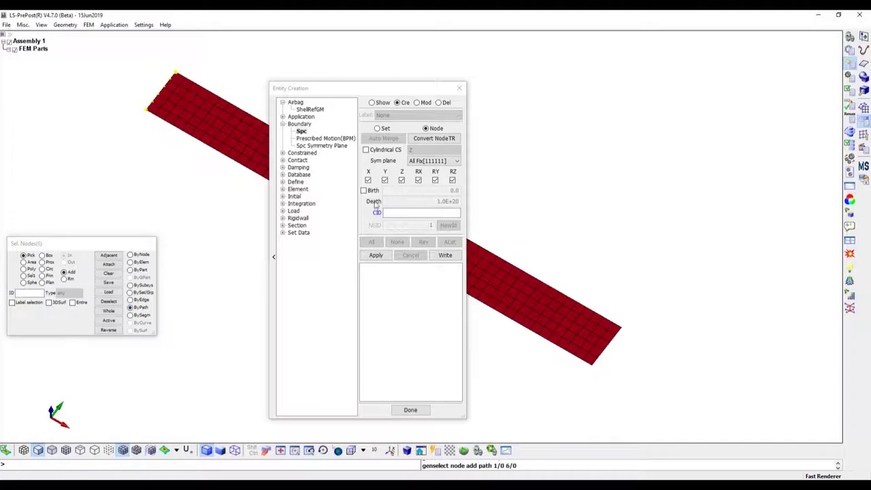
pyautogui.click(377, 255)
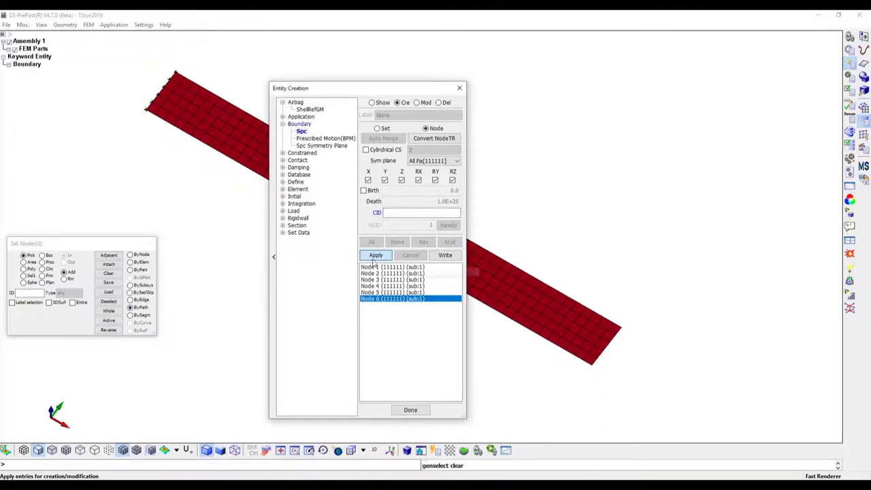
# Start a new *SET_NODE entity with the title Load_nodes
pyautogui.click(283, 233)
pyautogui.click(311, 240)
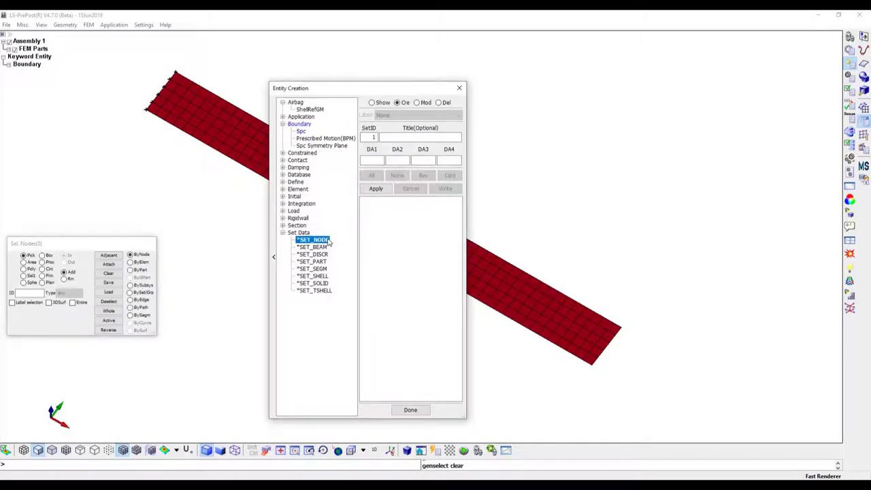
pyautogui.click(415, 138)
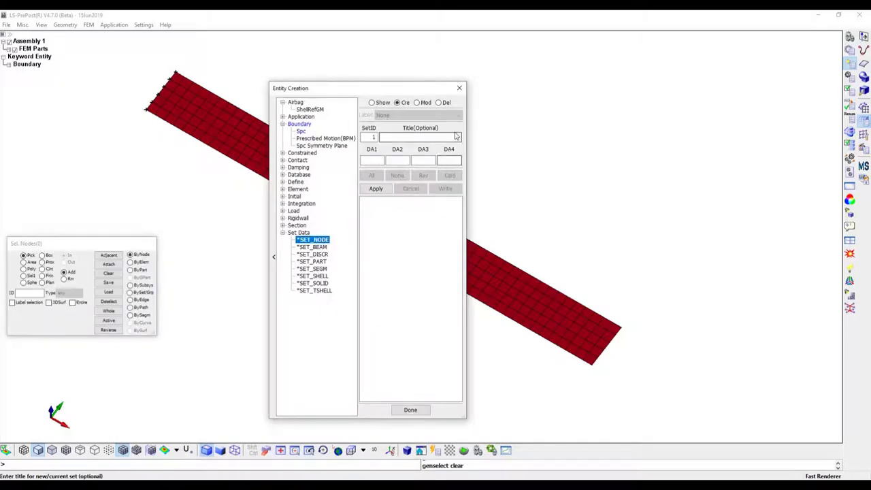
pyautogui.write('Load-nodes')
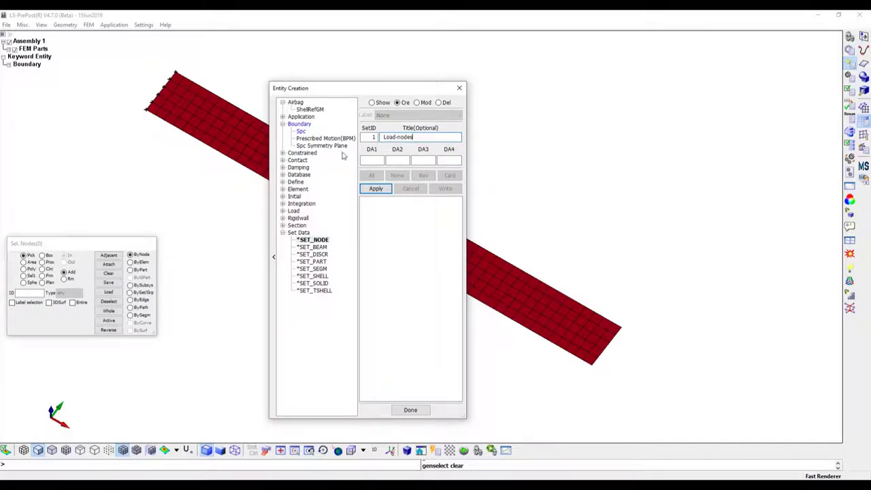
pyautogui.click(398, 137)
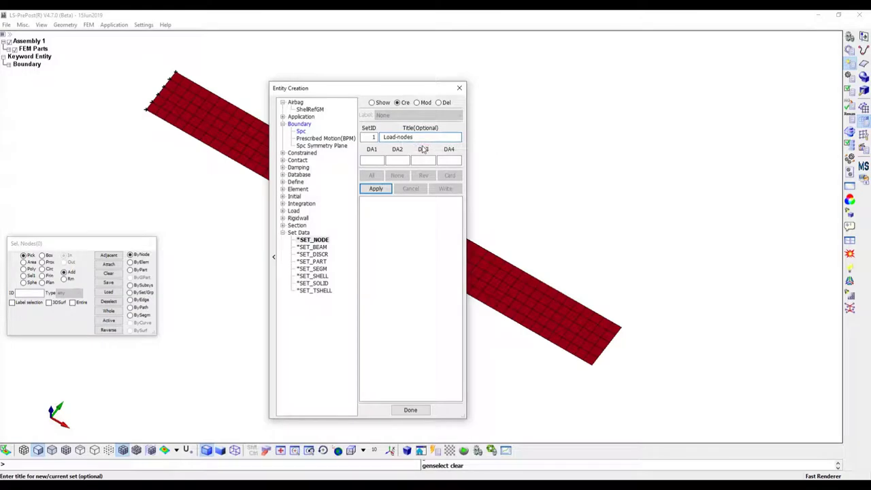
pyautogui.press('BackSpace')
pyautogui.write('_')
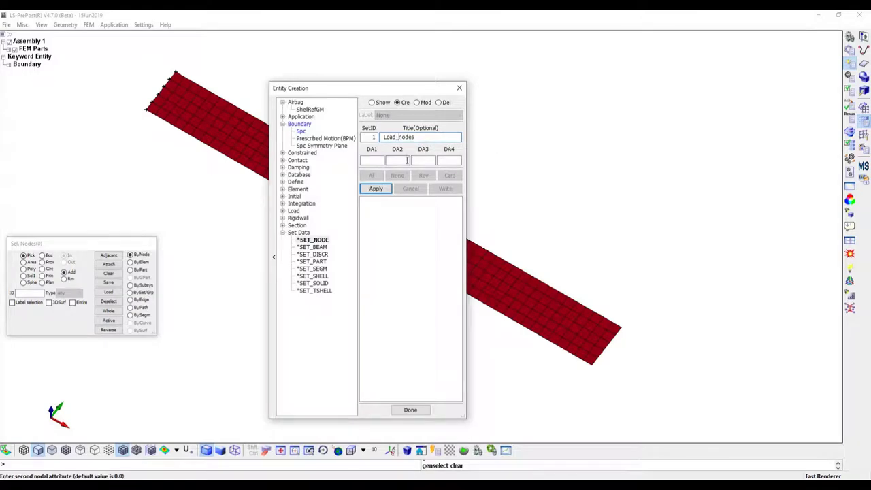
# Select by path the nodes along the strip's short edge at X=100, create the set from them, and finish entity creation
pyautogui.click(132, 308)
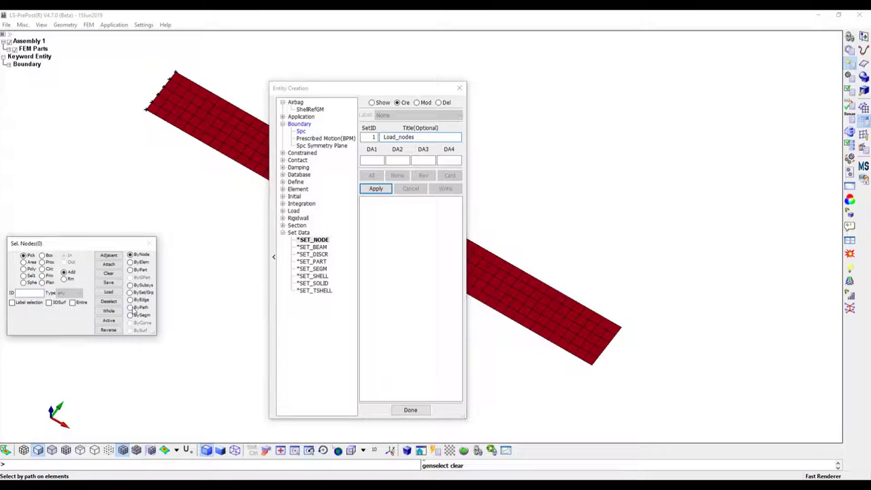
pyautogui.click(623, 328)
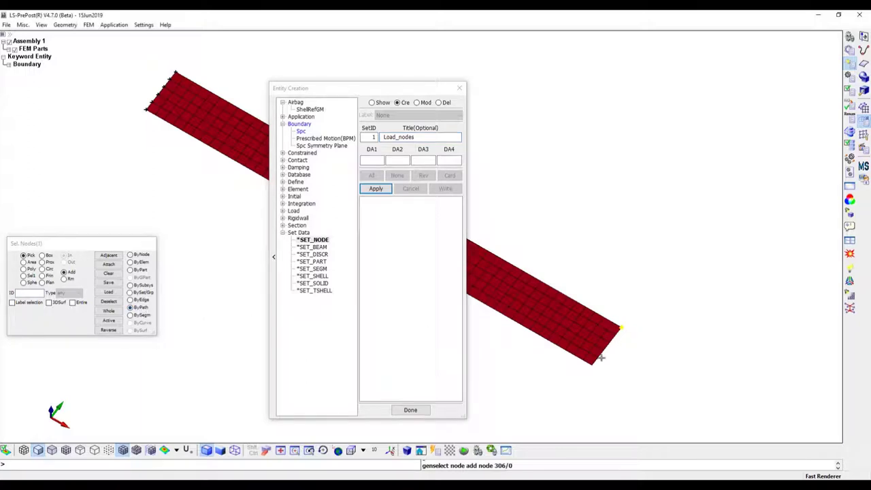
pyautogui.click(593, 366)
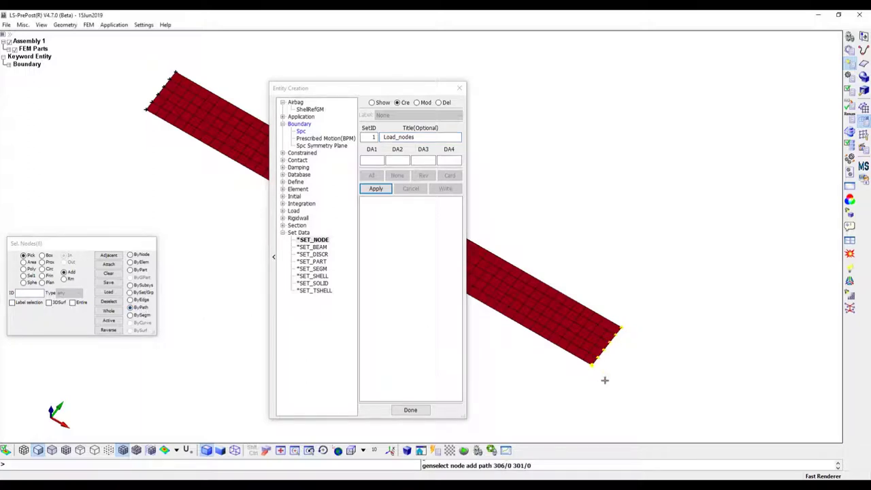
pyautogui.click(376, 189)
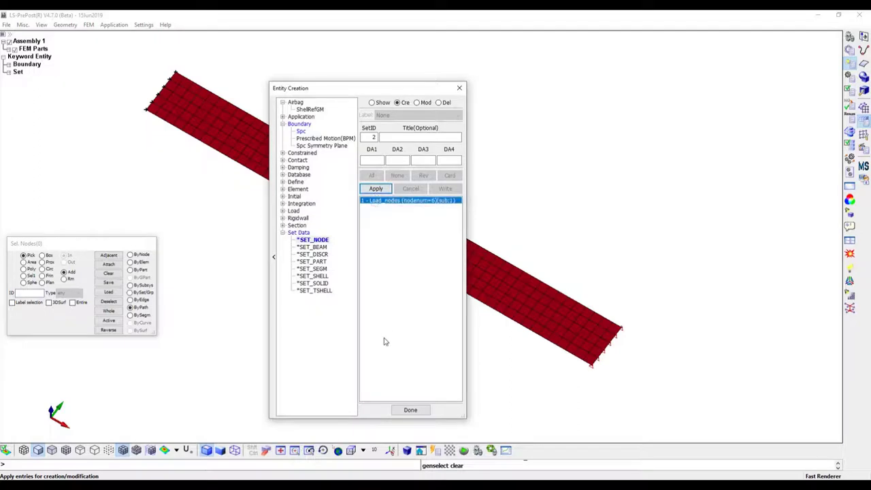
pyautogui.click(410, 409)
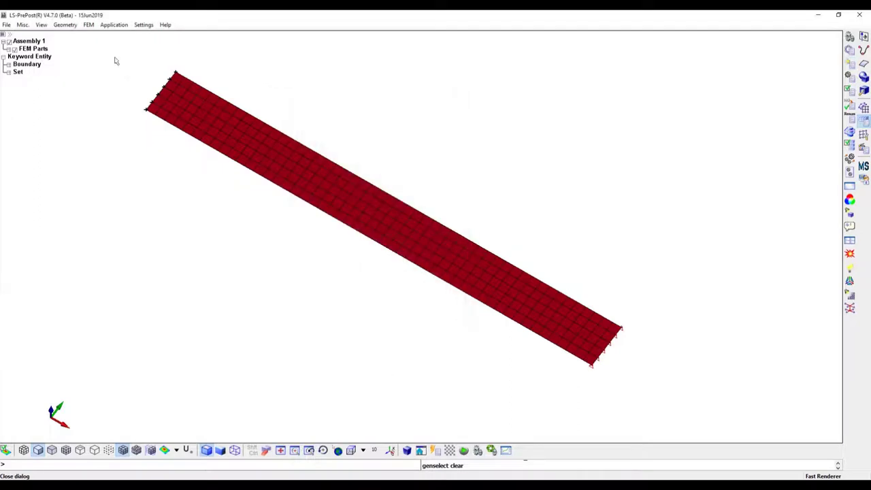
# Open the Keyword Manager, place it over the model view, and list all available keywords
pyautogui.click(89, 25)
pyautogui.moveTo(123, 50)
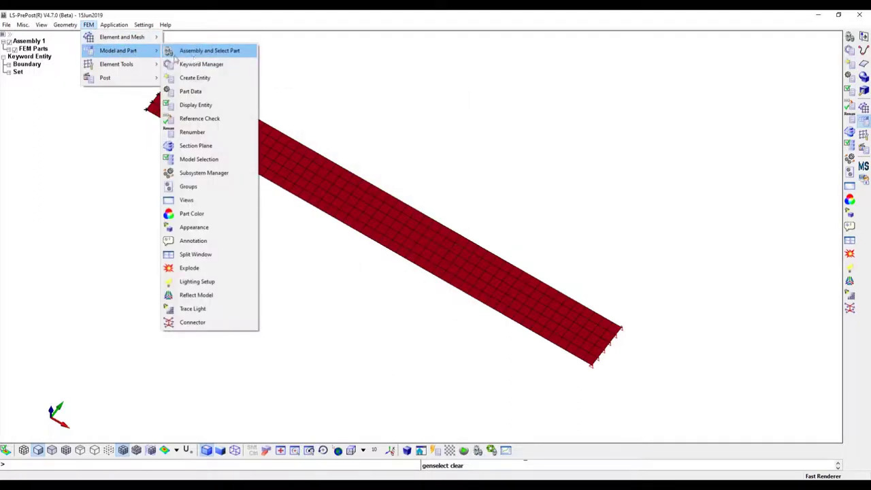
pyautogui.click(203, 64)
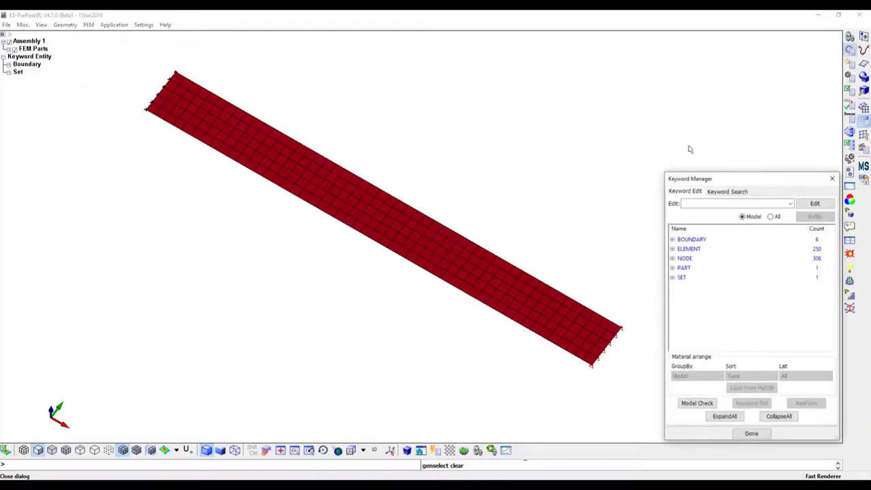
pyautogui.moveTo(740, 183); pyautogui.dragTo(242, 116)
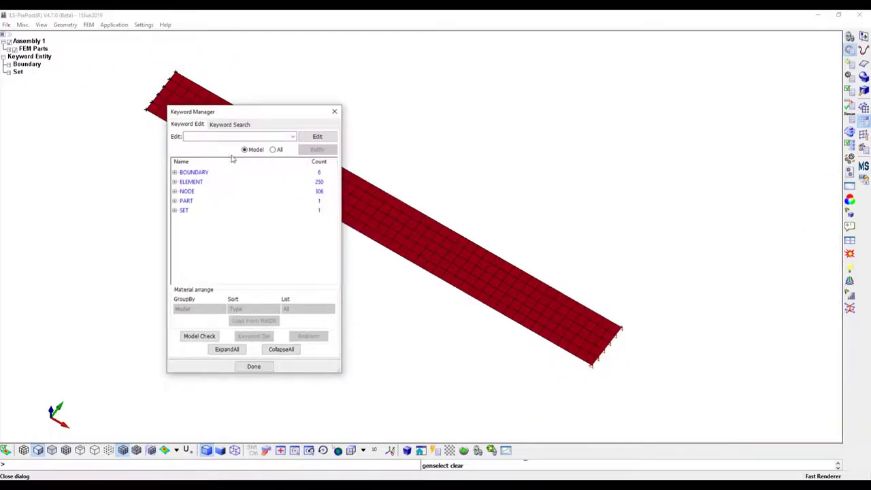
pyautogui.click(273, 149)
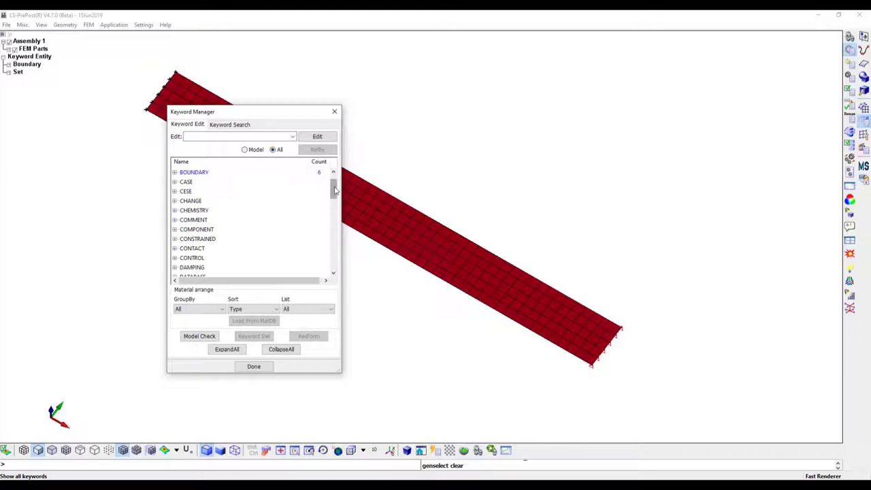
# Start a new *MAT_ELASTIC (001) material definition with the title Linear_Steel
pyautogui.moveTo(333, 181); pyautogui.dragTo(335, 232)
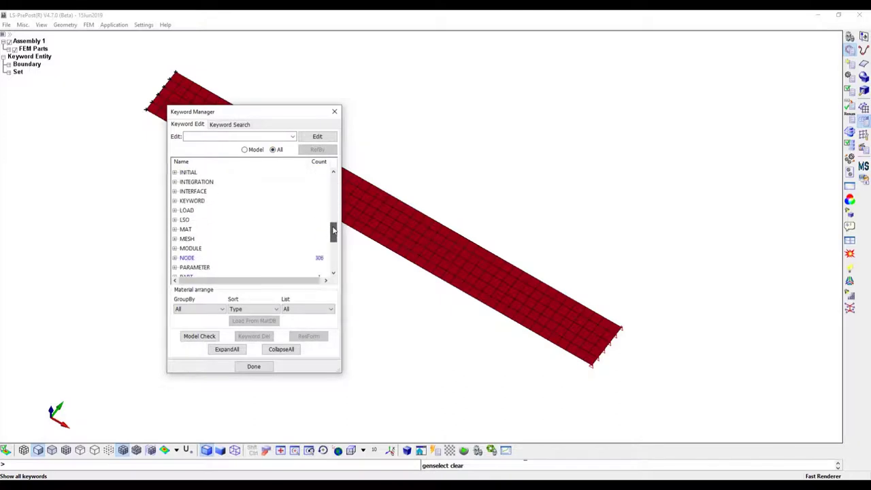
pyautogui.click(175, 229)
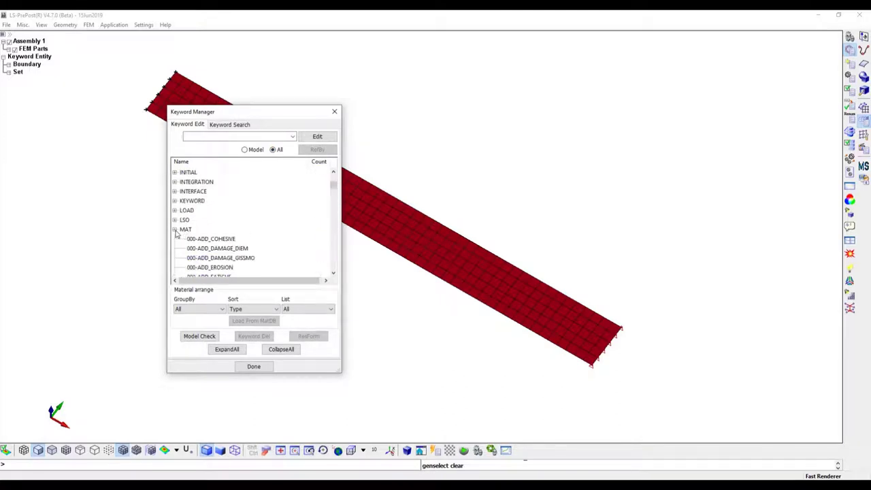
pyautogui.click(185, 230)
pyautogui.scroll(-3, 262, 243)
pyautogui.scroll(-1, 262, 248)
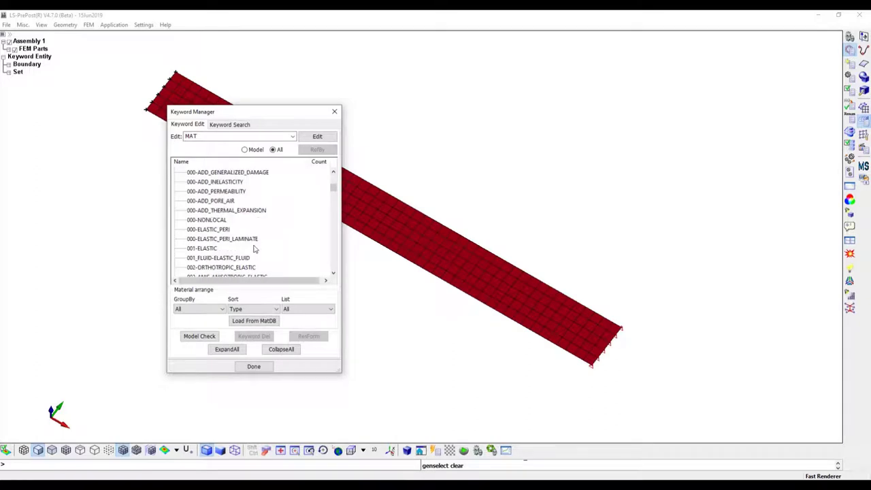
pyautogui.click(204, 248)
pyautogui.click(317, 137)
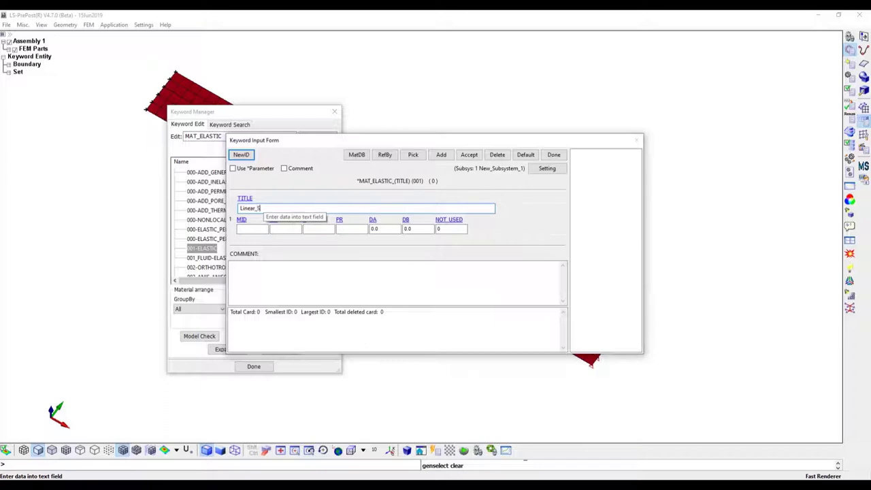
pyautogui.click(264, 208)
pyautogui.write('Linear_Steel')
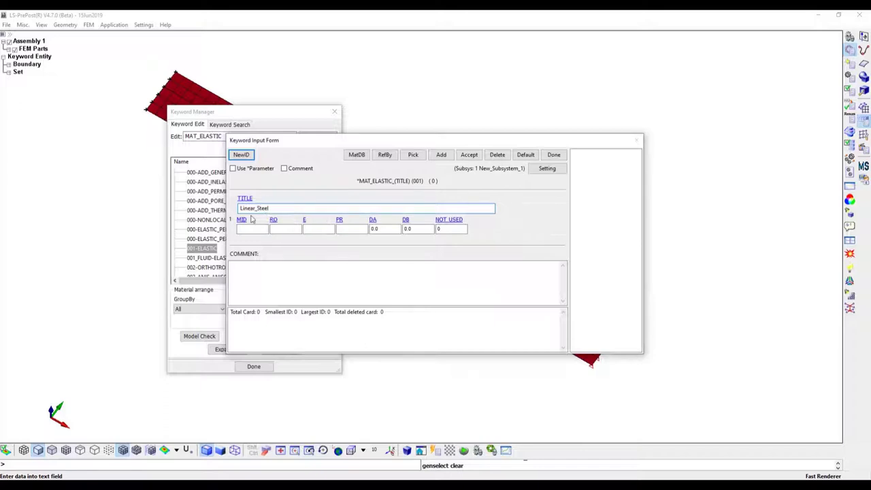
# Give the elastic material ID 1, density 7.8e-9, Young's modulus 200000 and Poisson's ratio 0.3, then accept and close its form
pyautogui.click(250, 228)
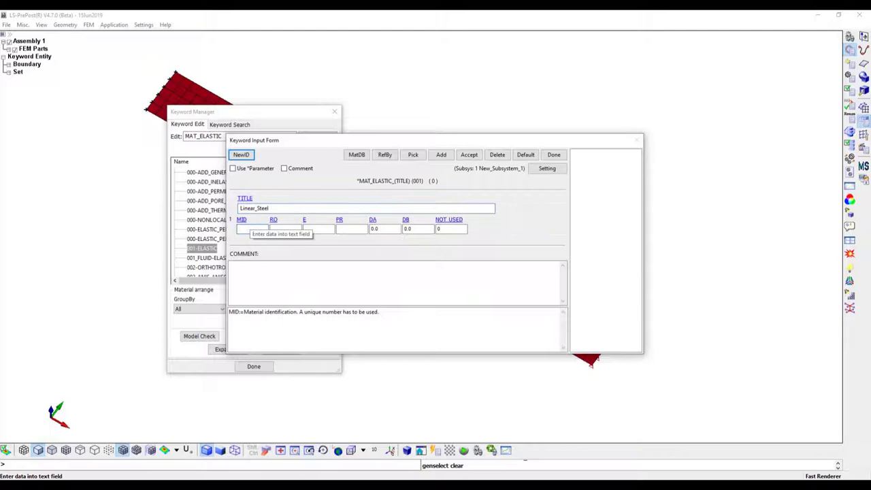
pyautogui.click(280, 229)
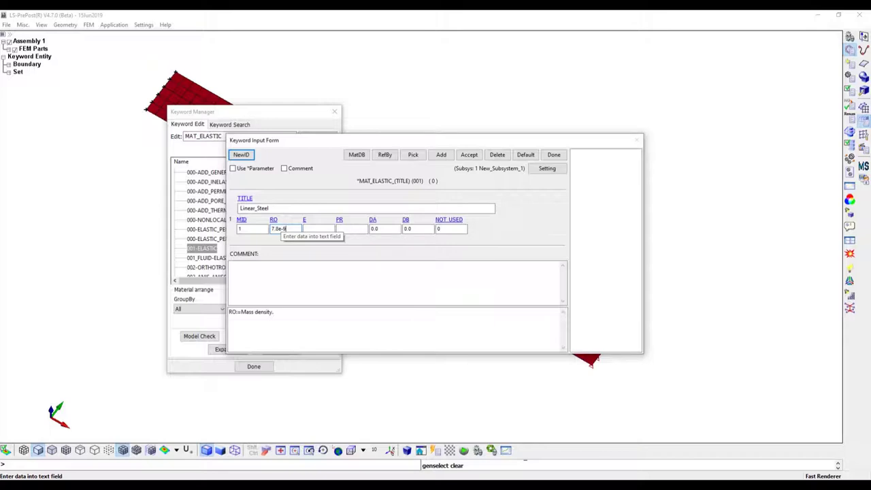
pyautogui.write('7.8e-9')
pyautogui.click(318, 230)
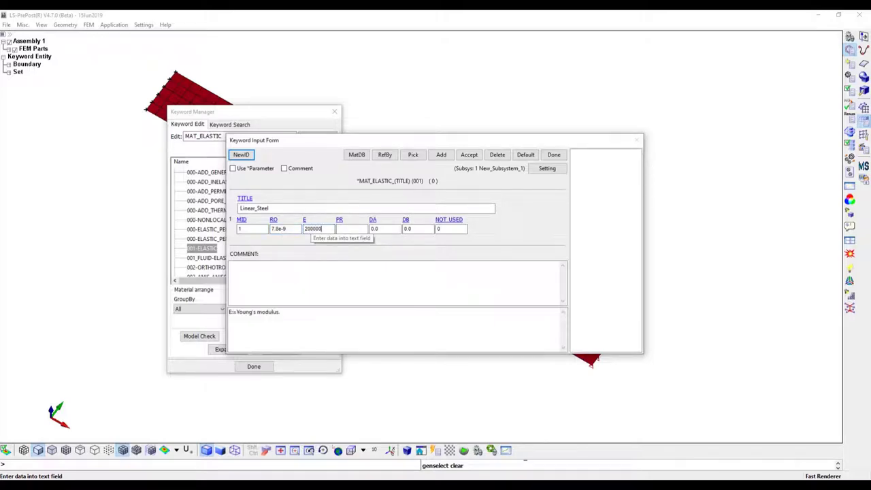
pyautogui.click(347, 229)
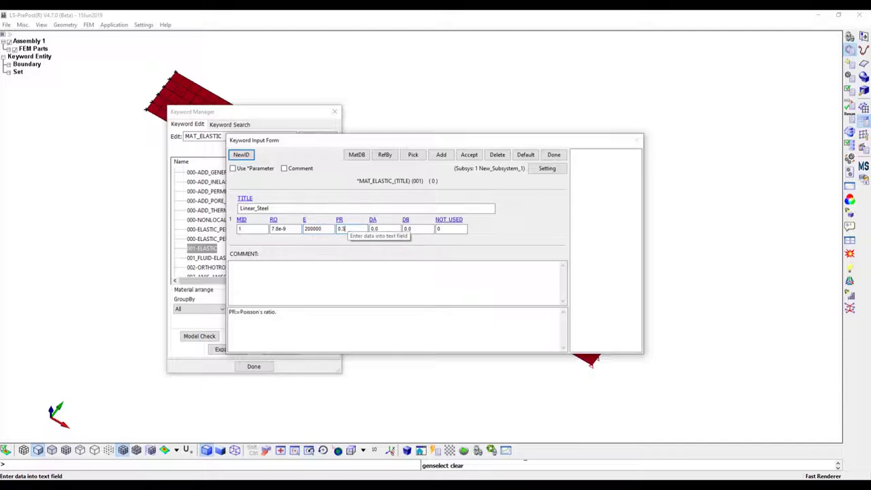
pyautogui.write('0.3')
pyautogui.click(468, 155)
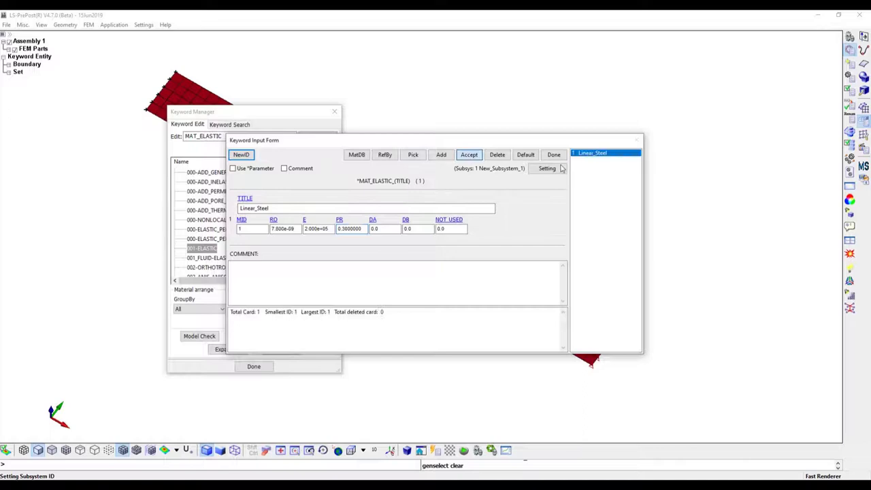
pyautogui.click(553, 155)
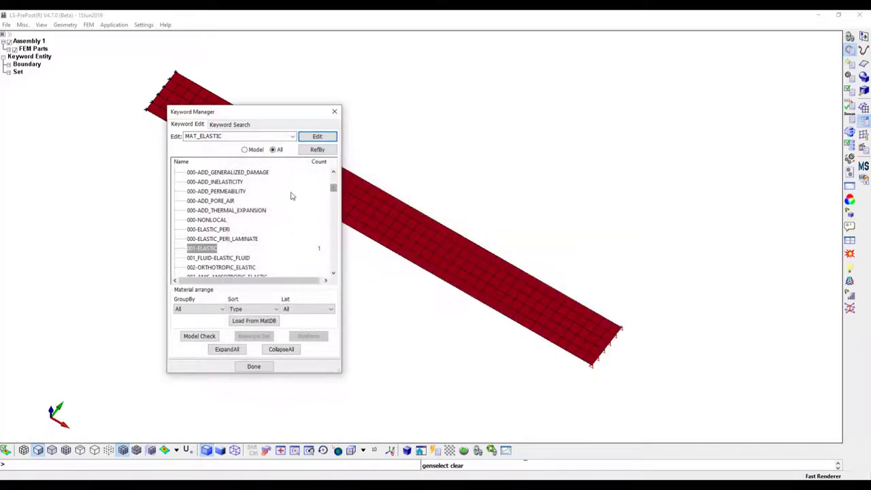
# Start a new *SECTION_SHELL definition with the title Shell_3.0mm
pyautogui.scroll(5, 248, 218)
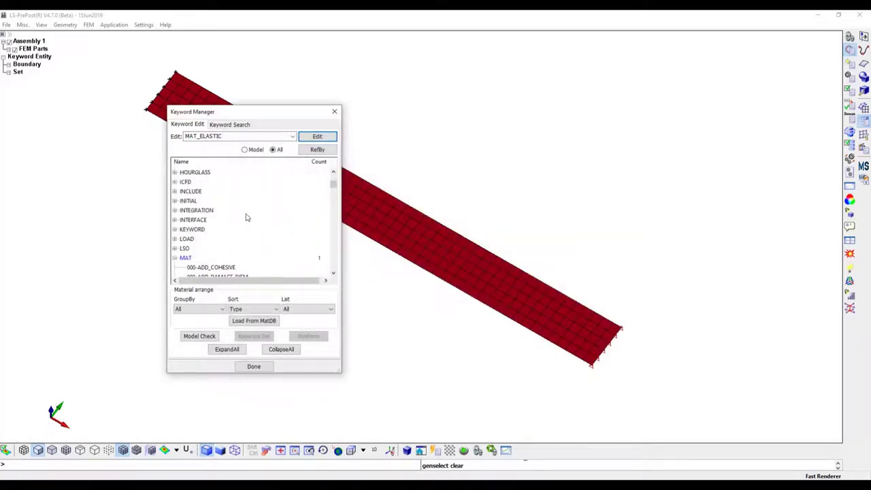
pyautogui.click(175, 259)
pyautogui.scroll(-3, 194, 253)
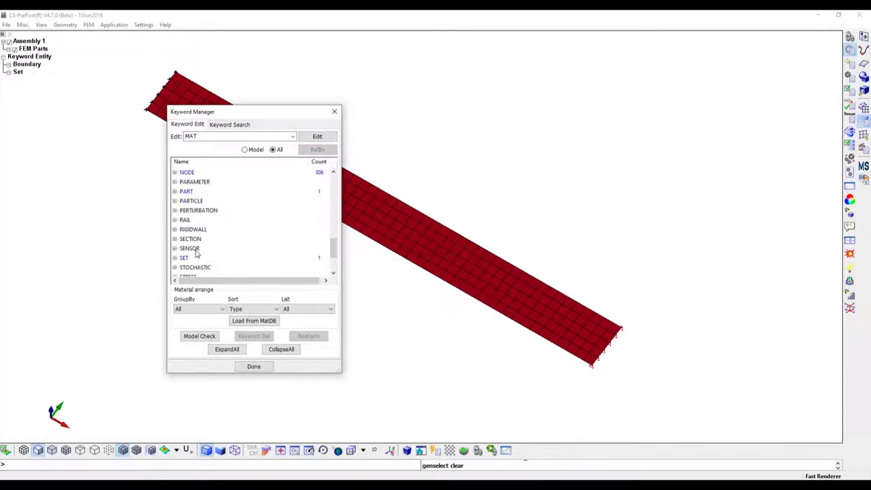
pyautogui.scroll(-1, 196, 254)
pyautogui.click(175, 210)
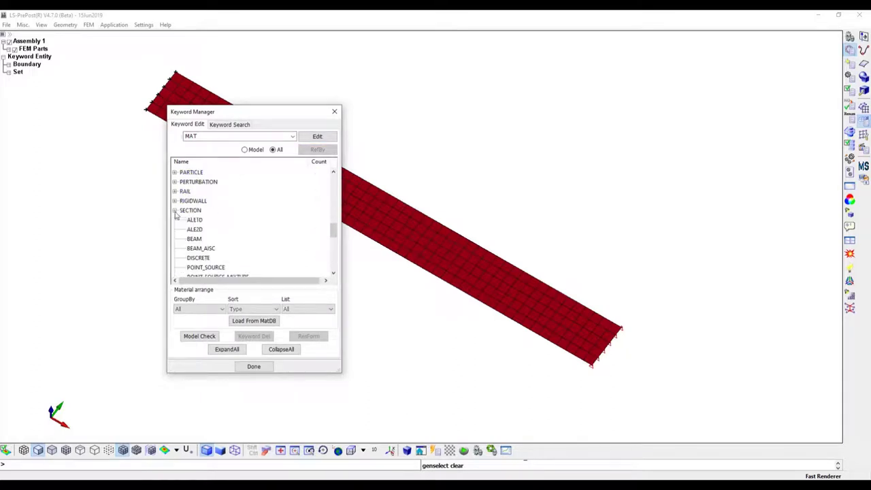
pyautogui.scroll(-3, 282, 249)
pyautogui.click(194, 192)
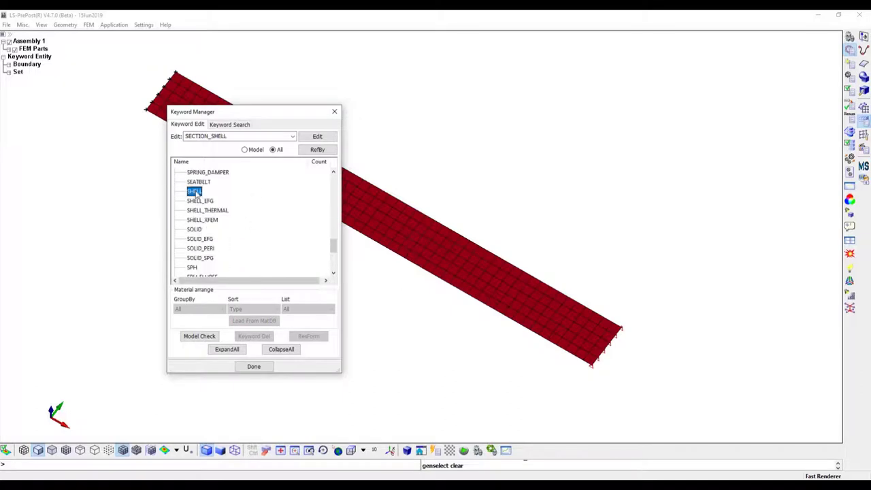
pyautogui.click(317, 136)
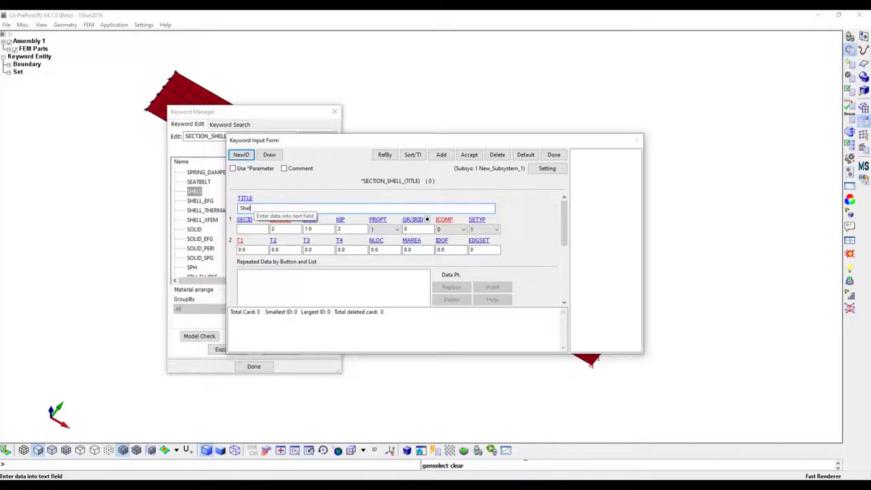
pyautogui.write('Shell_3.0mm')
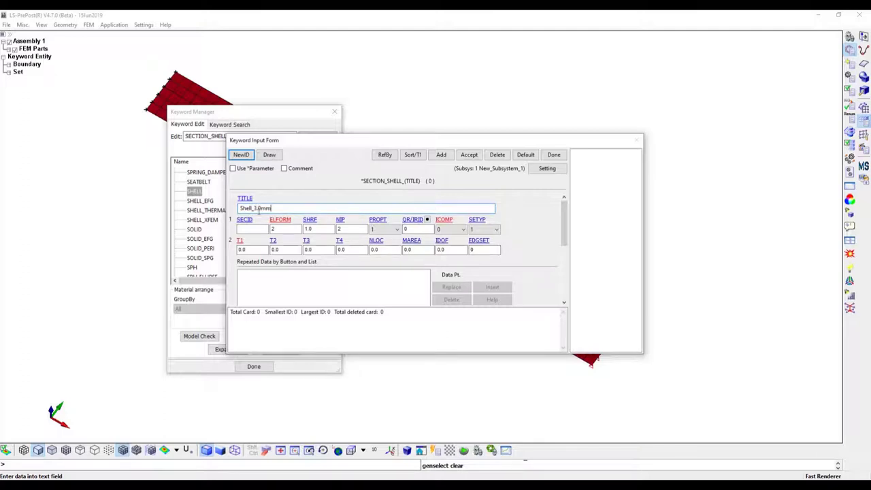
# Give the shell section ID 1, element formulation 16 and thickness T1 of 3, then accept and close its form
pyautogui.click(253, 230)
pyautogui.write('1')
pyautogui.click(273, 229)
pyautogui.doubleClick(272, 230)
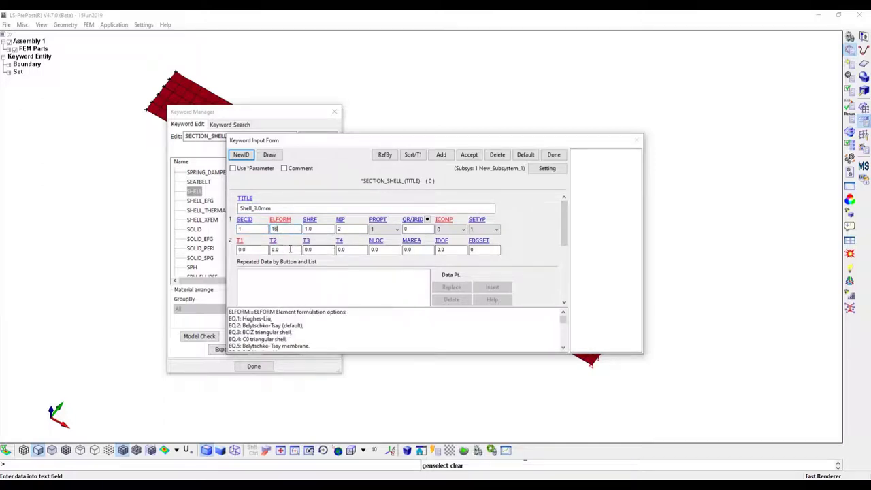
pyautogui.doubleClick(251, 249)
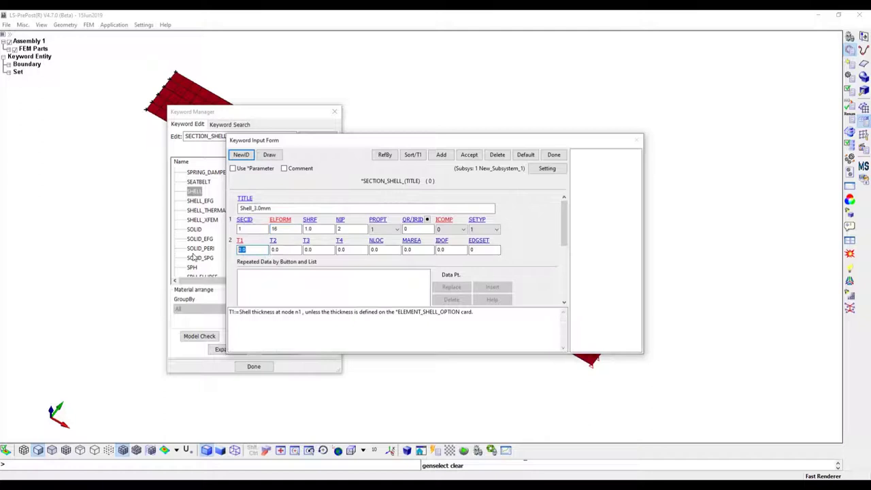
pyautogui.write('3')
pyautogui.click(469, 155)
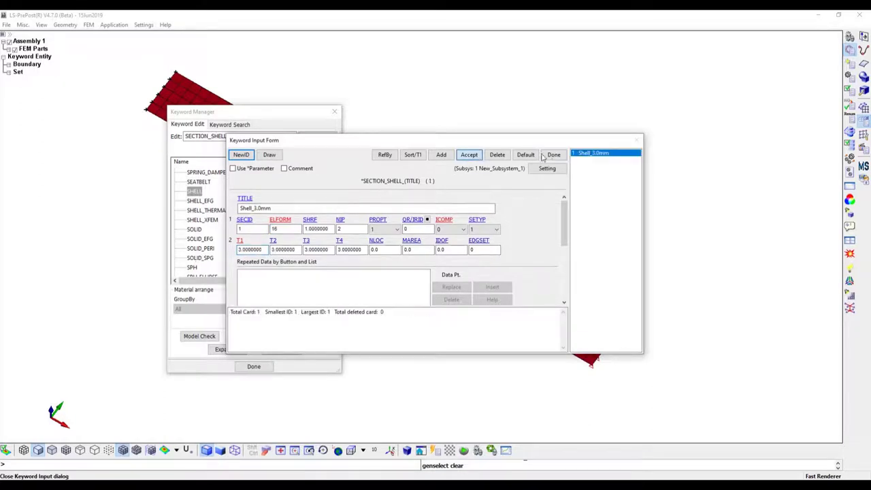
pyautogui.click(553, 154)
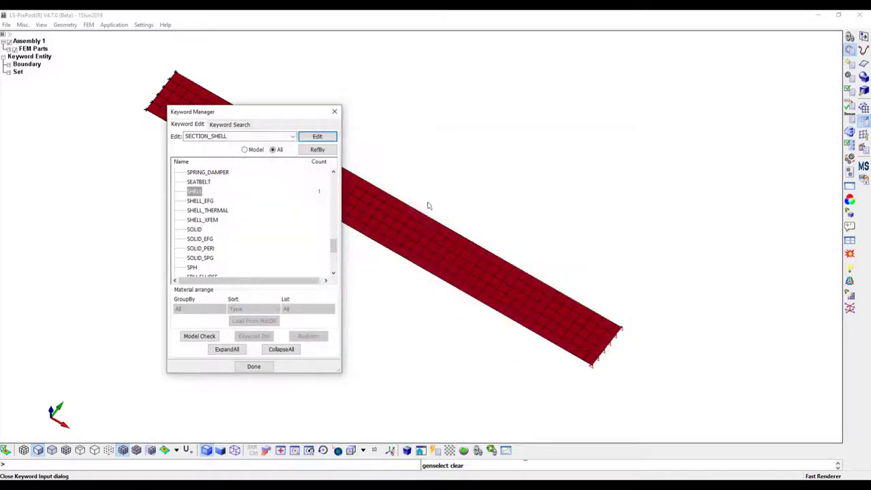
# Open the BEAM part's definition from the model's keywords and link its SECID to the Shell_3.0mm section
pyautogui.click(245, 149)
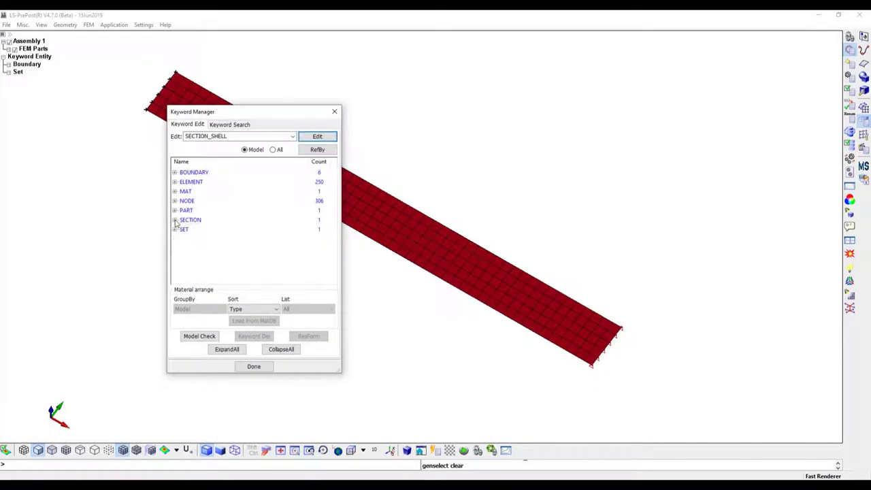
pyautogui.click(176, 221)
pyautogui.click(174, 210)
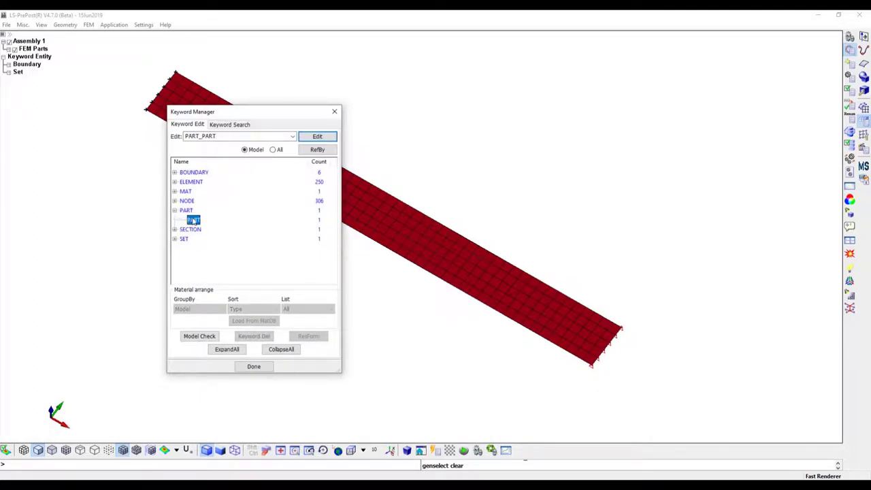
pyautogui.doubleClick(194, 220)
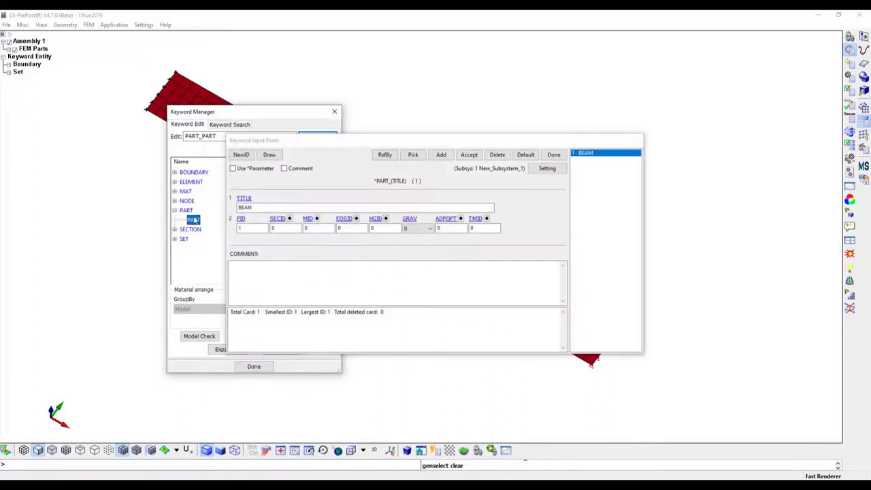
pyautogui.doubleClick(293, 228)
pyautogui.click(727, 338)
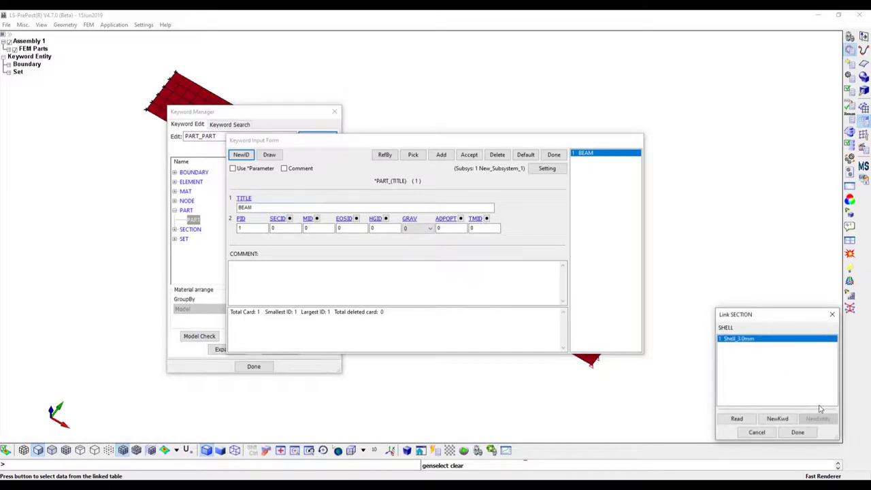
pyautogui.click(791, 432)
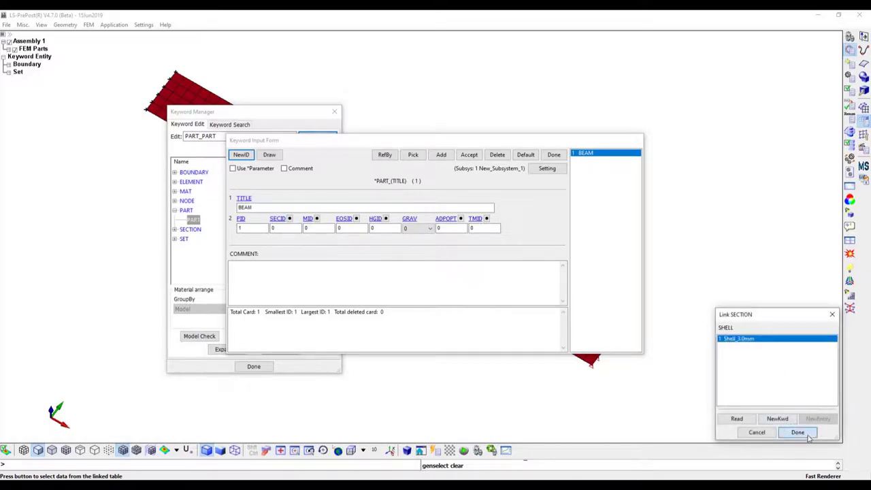
# Link the BEAM part's MID to the Linear_Steel material, then accept the part definition and close its form
pyautogui.doubleClick(318, 227)
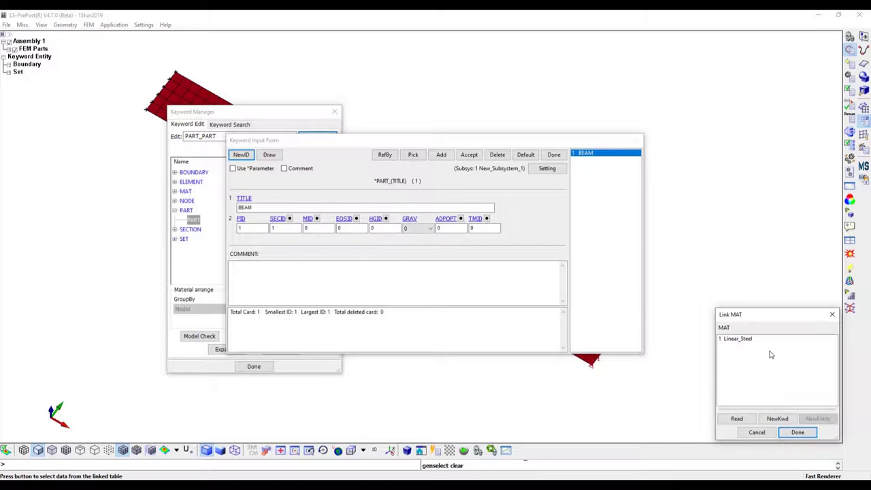
pyautogui.click(752, 342)
pyautogui.click(801, 431)
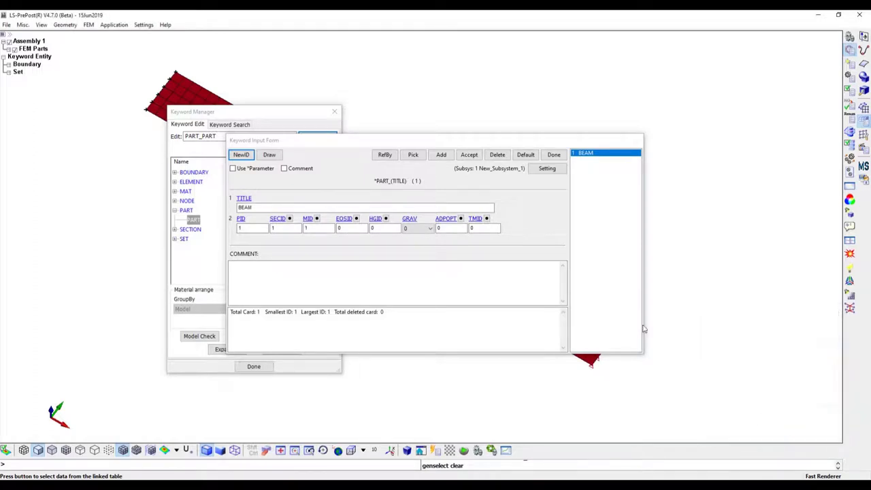
pyautogui.click(471, 156)
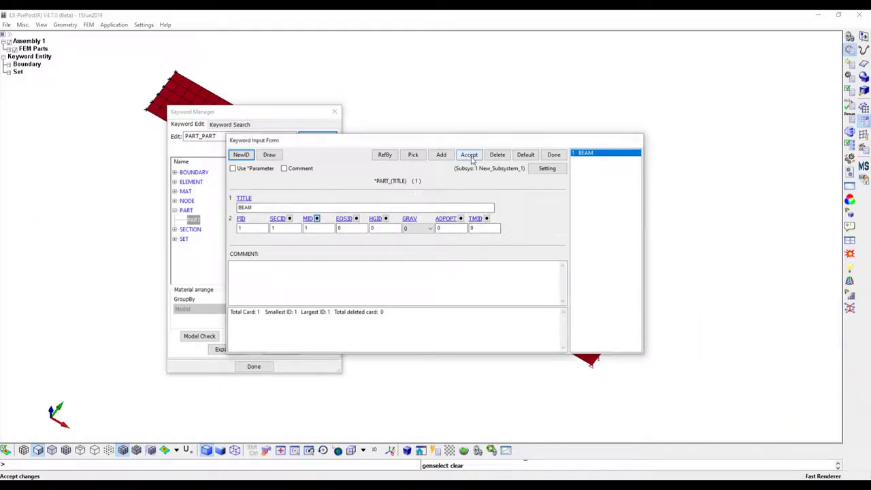
pyautogui.click(554, 155)
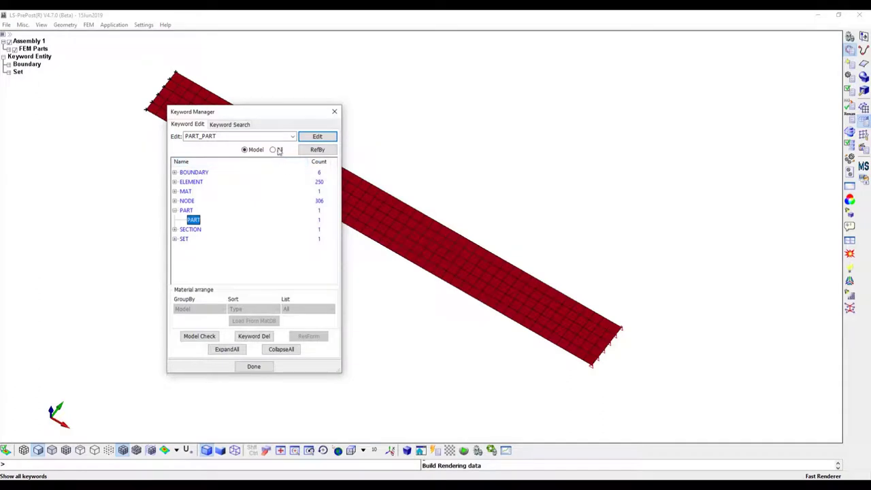
# List all available keywords instead of only the model's and start a new *DEFINE_CURVE definition
pyautogui.click(274, 150)
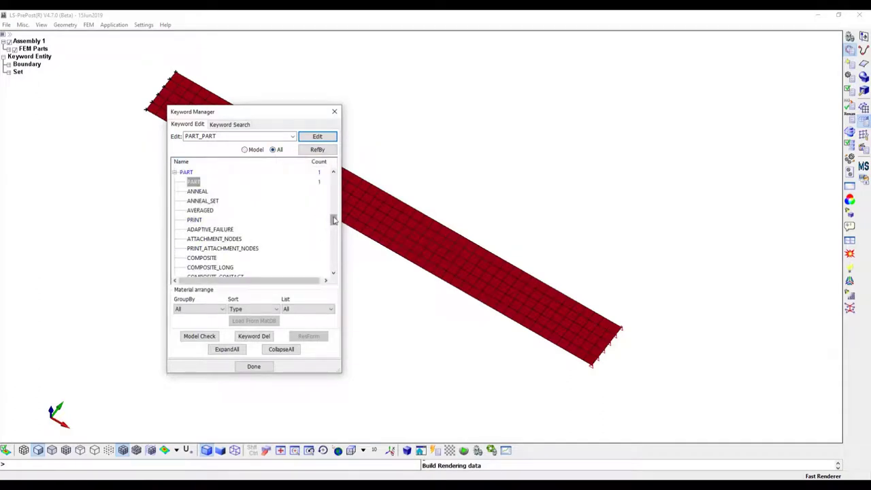
pyautogui.moveTo(334, 220); pyautogui.dragTo(333, 214)
pyautogui.doubleClick(182, 201)
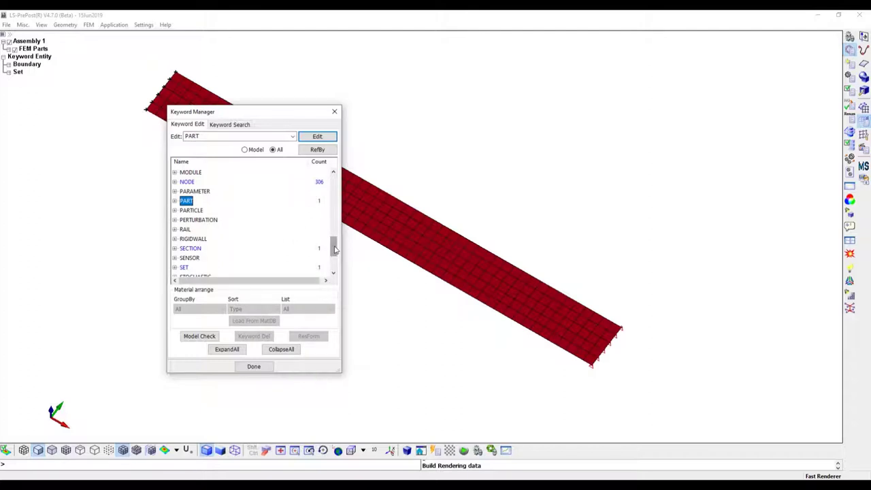
pyautogui.moveTo(333, 246); pyautogui.dragTo(325, 184)
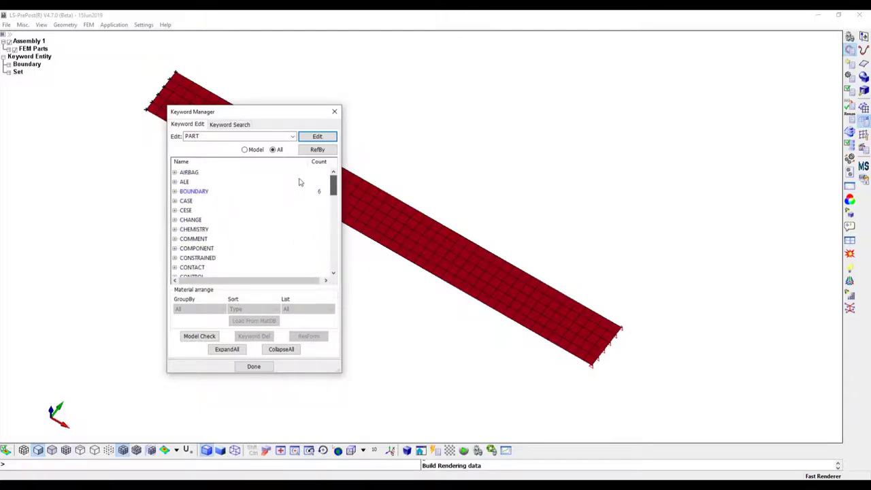
pyautogui.scroll(-5, 202, 216)
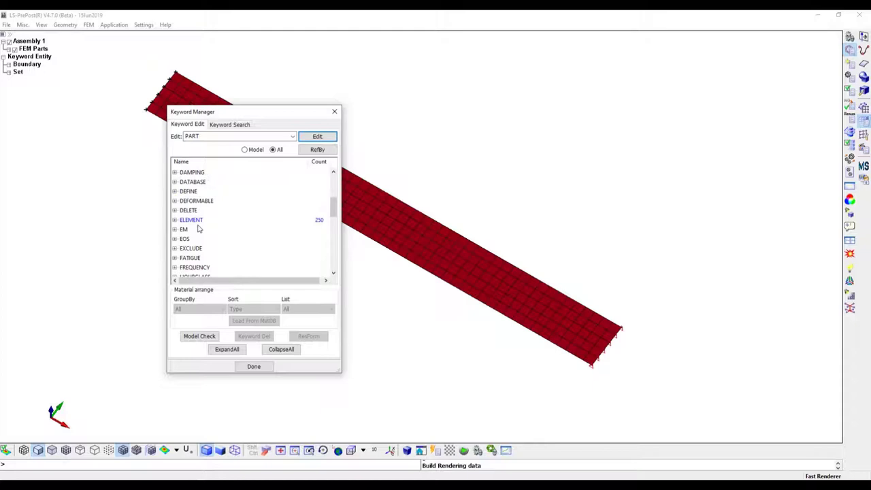
pyautogui.click(174, 193)
pyautogui.scroll(-5, 259, 224)
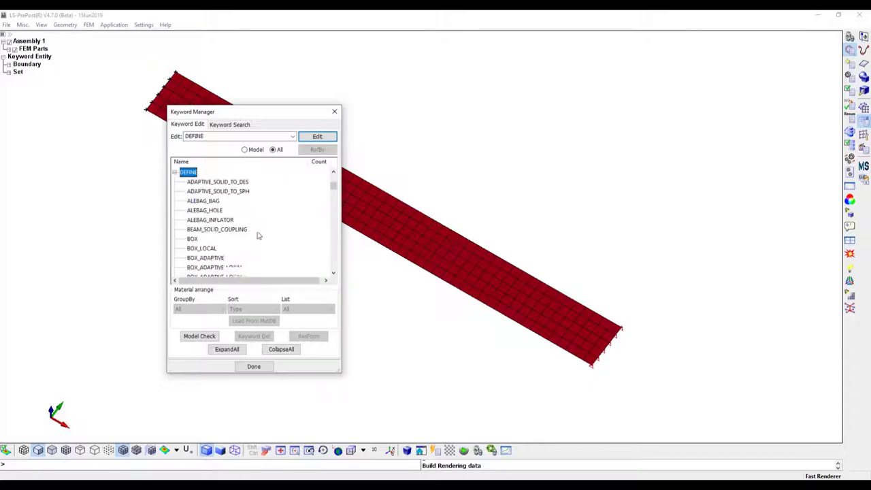
pyautogui.scroll(-2, 241, 244)
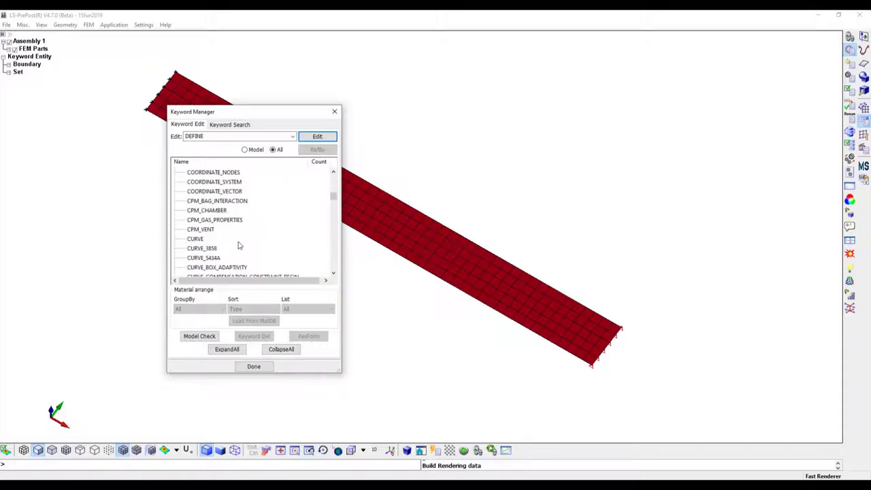
pyautogui.click(196, 239)
pyautogui.click(317, 137)
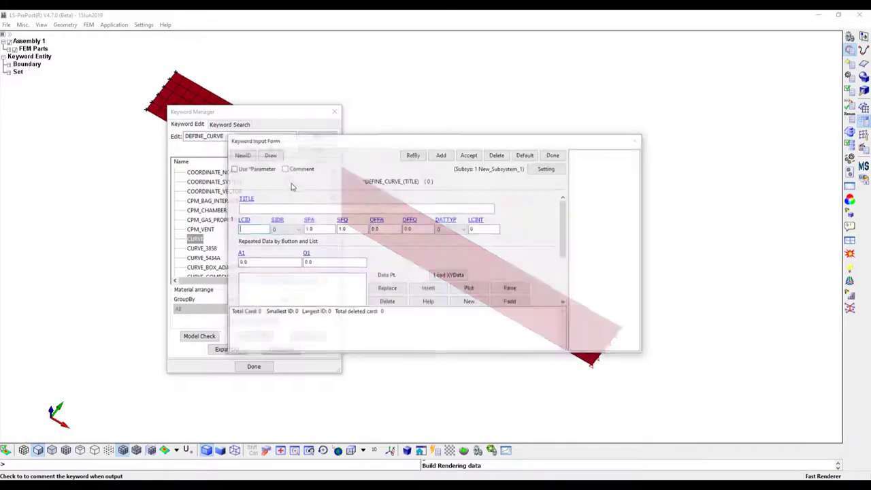
# Title the new curve Load_Curve and give it load curve ID 1
pyautogui.click(259, 207)
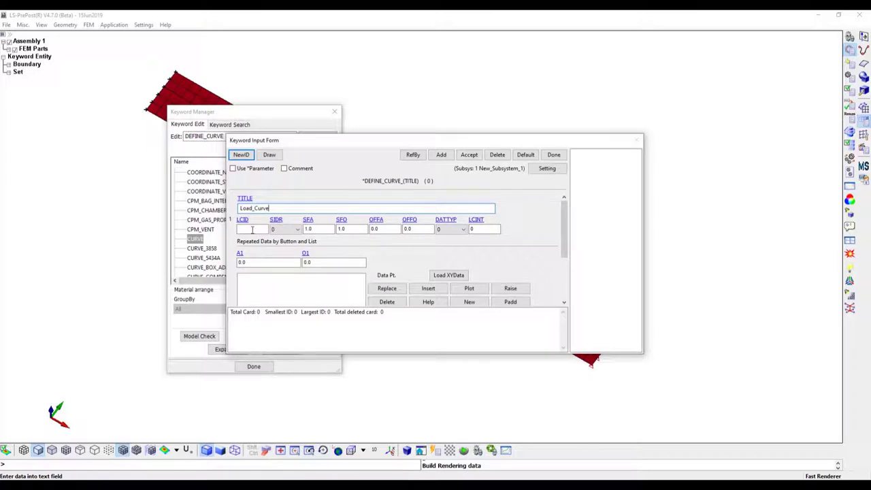
pyautogui.click(252, 230)
pyautogui.write('1')
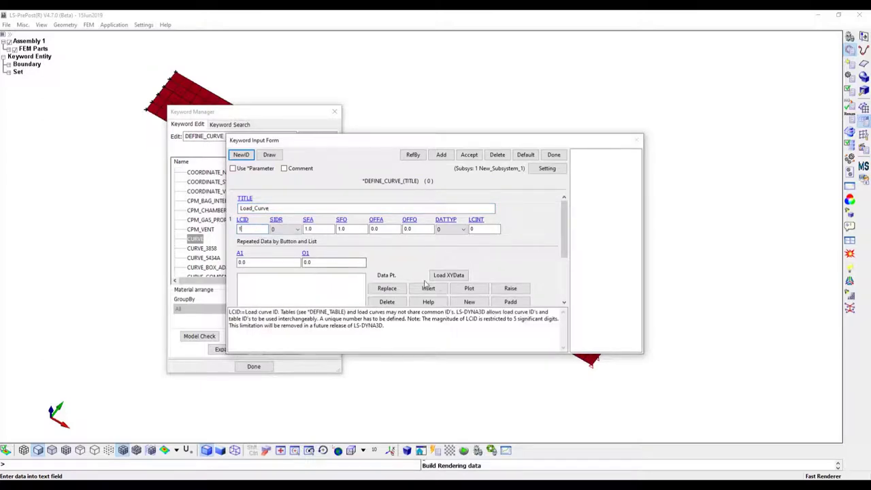
# Insert the first two data points of Load_Curve: (0, 0) and (0.04, -5)
pyautogui.click(428, 288)
pyautogui.click(256, 262)
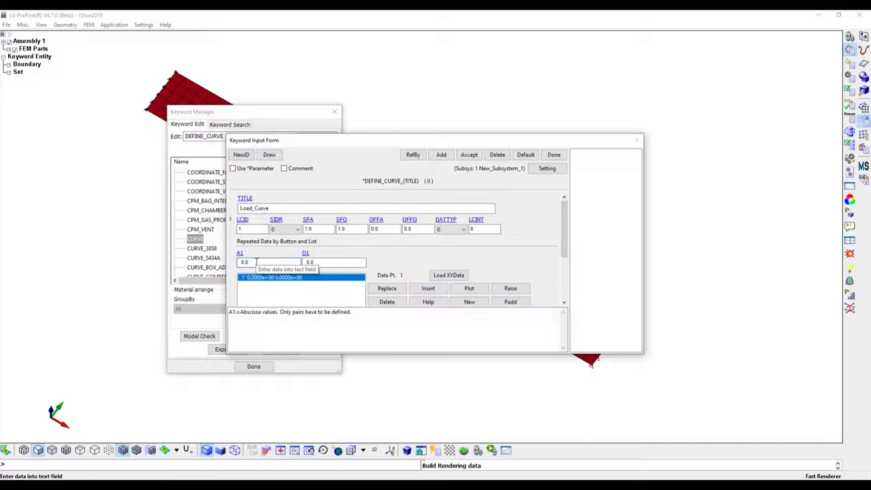
pyautogui.write('4')
pyautogui.press('Tab')
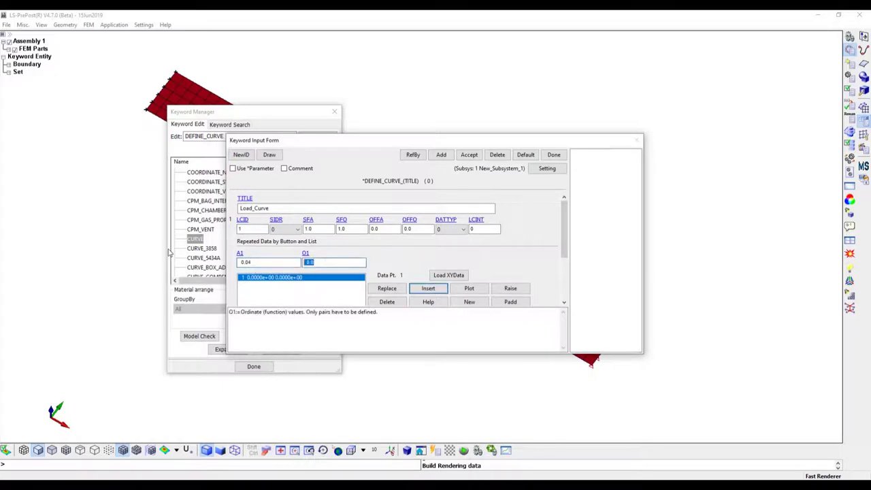
pyautogui.write('-5')
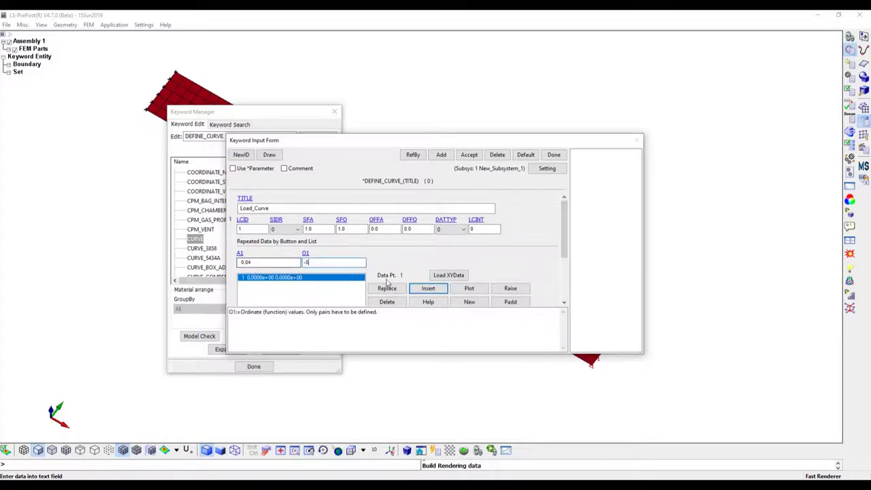
pyautogui.click(428, 288)
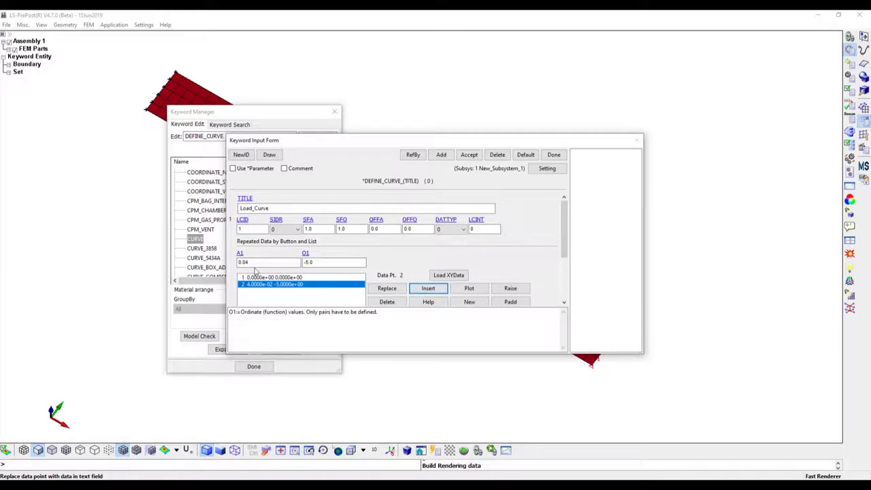
# Insert a third data point (0.1, -5) in Load_Curve, then accept the curve and close its form
pyautogui.click(258, 262)
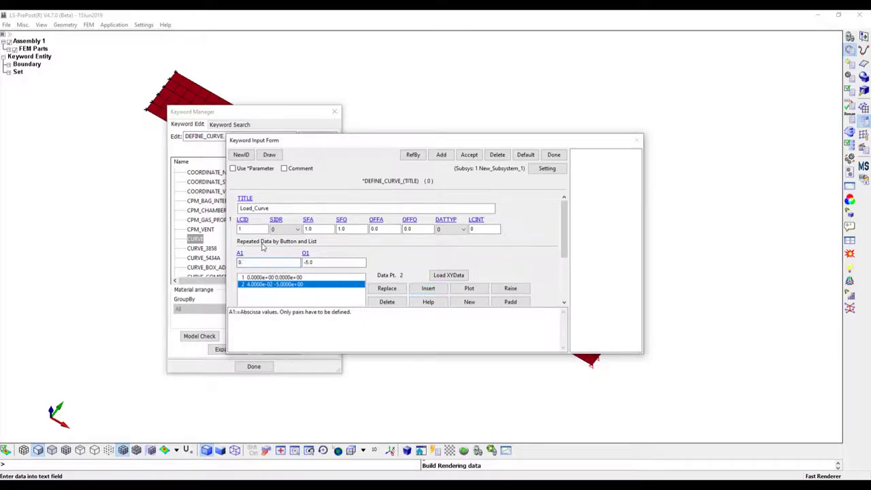
pyautogui.write('1')
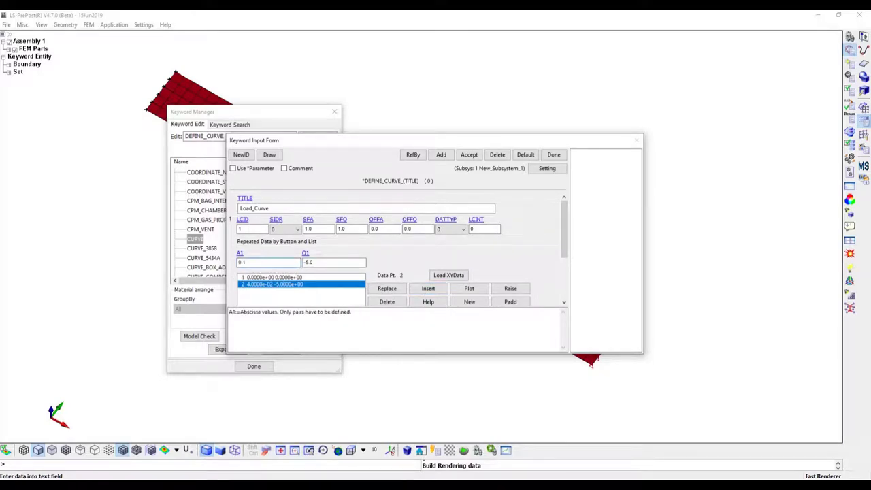
pyautogui.click(428, 288)
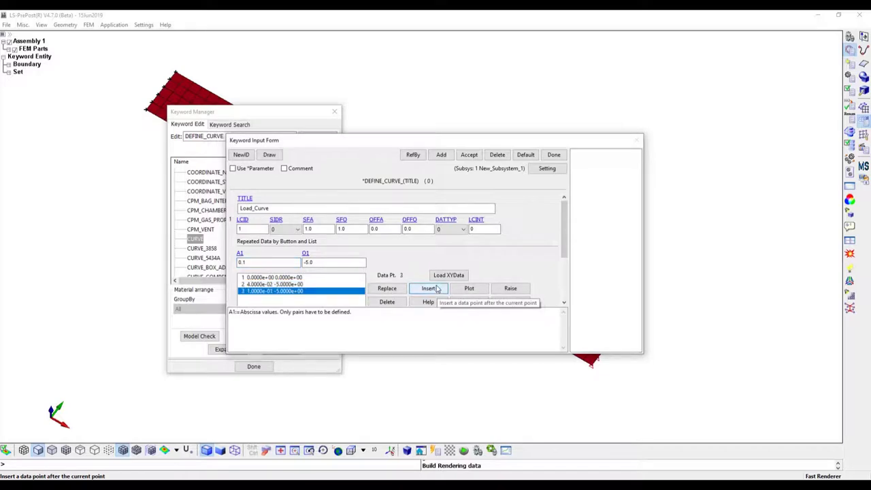
pyautogui.click(469, 154)
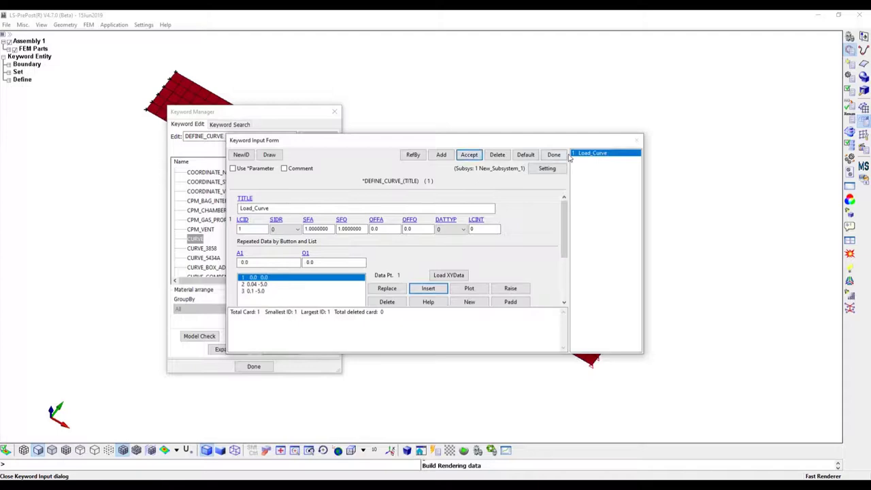
pyautogui.click(554, 155)
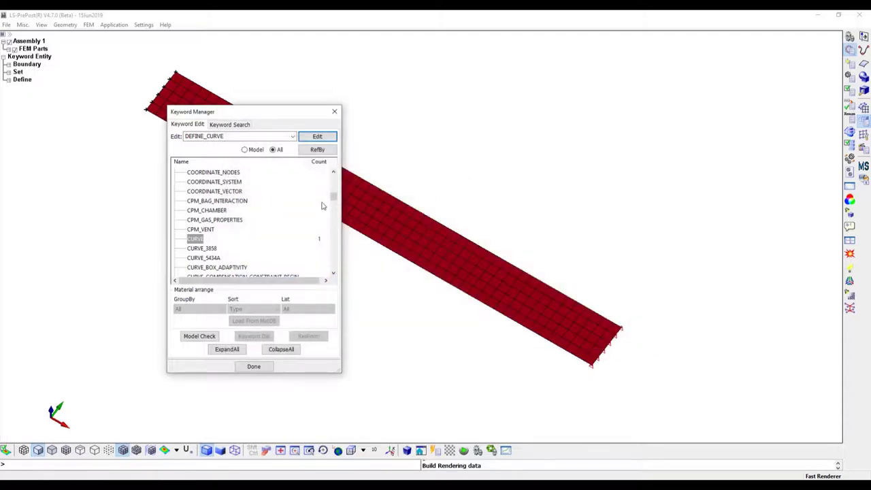
# Collapse the DEFINE keywords and start a new *BOUNDARY_PRESCRIBED_MOTION_SET definition
pyautogui.moveTo(332, 194); pyautogui.dragTo(336, 182)
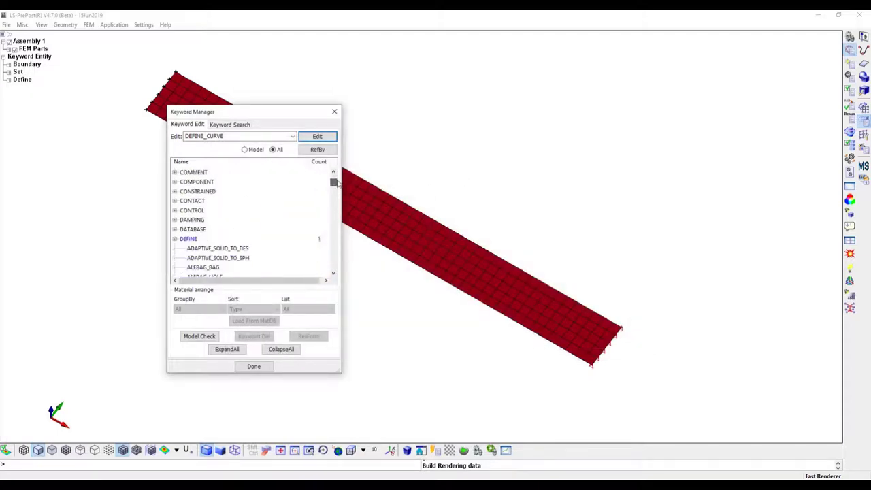
pyautogui.click(174, 239)
pyautogui.click(304, 238)
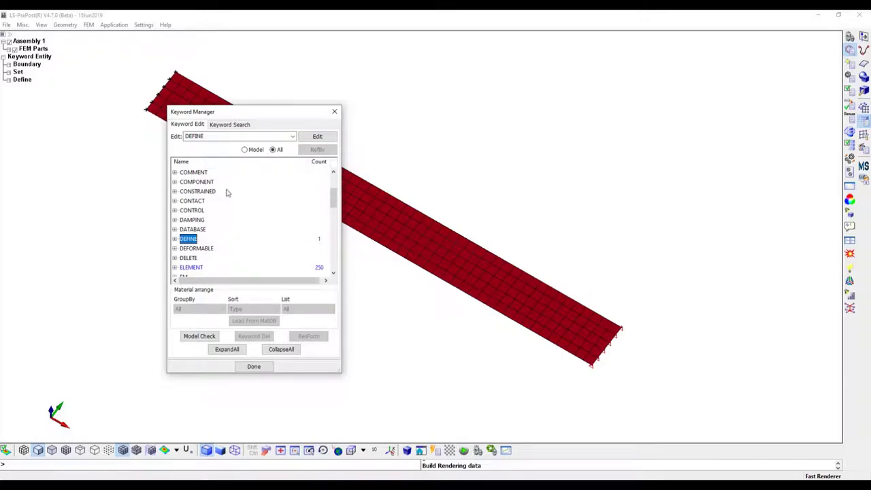
pyautogui.scroll(3, 217, 192)
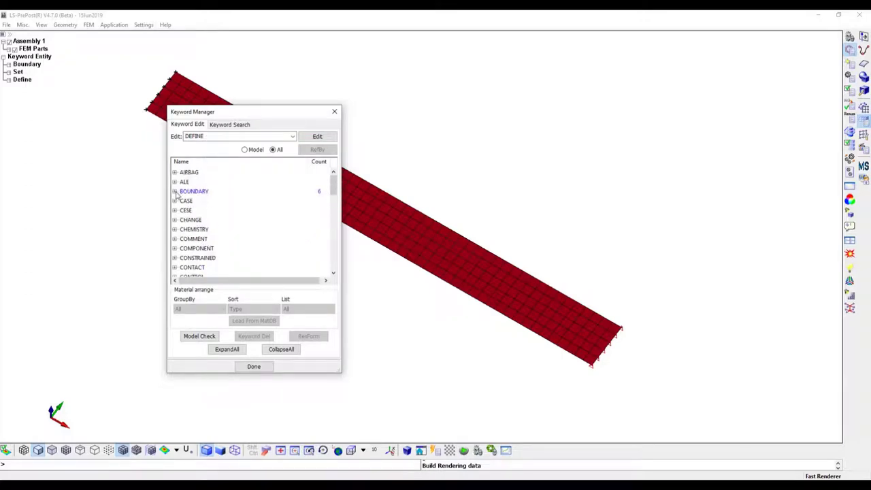
pyautogui.click(176, 192)
pyautogui.scroll(-9, 244, 214)
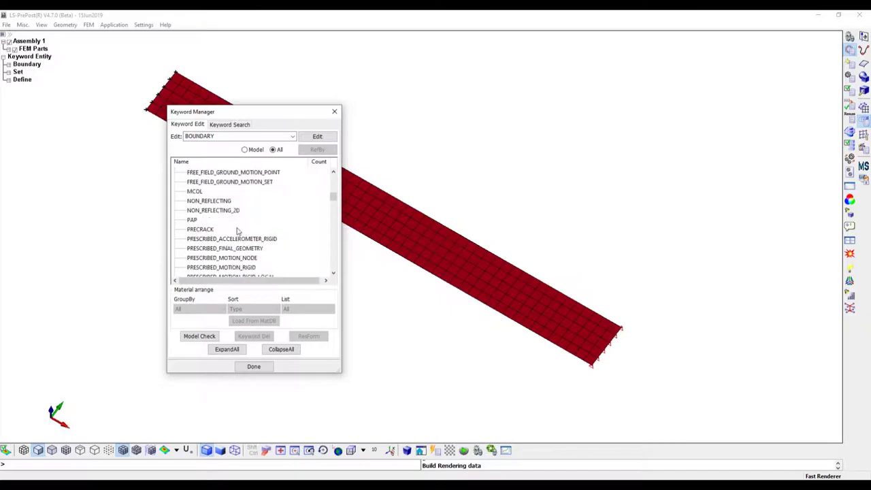
pyautogui.scroll(-3, 238, 231)
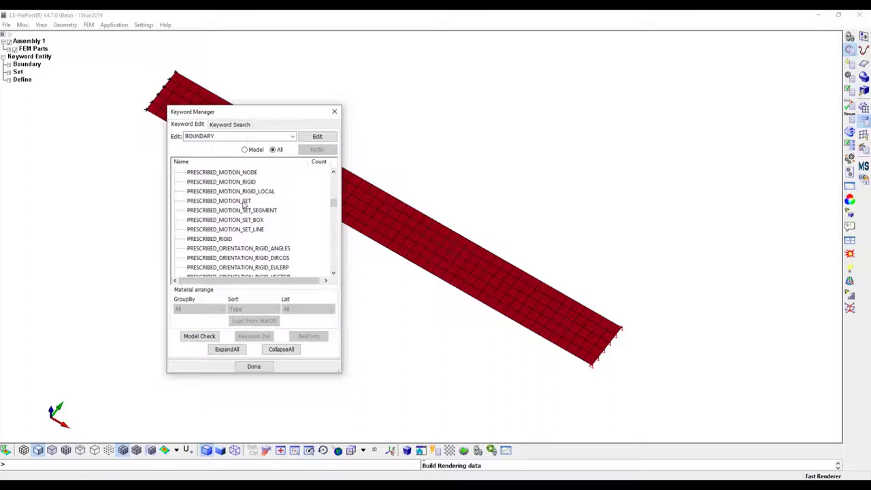
pyautogui.click(243, 203)
pyautogui.click(317, 136)
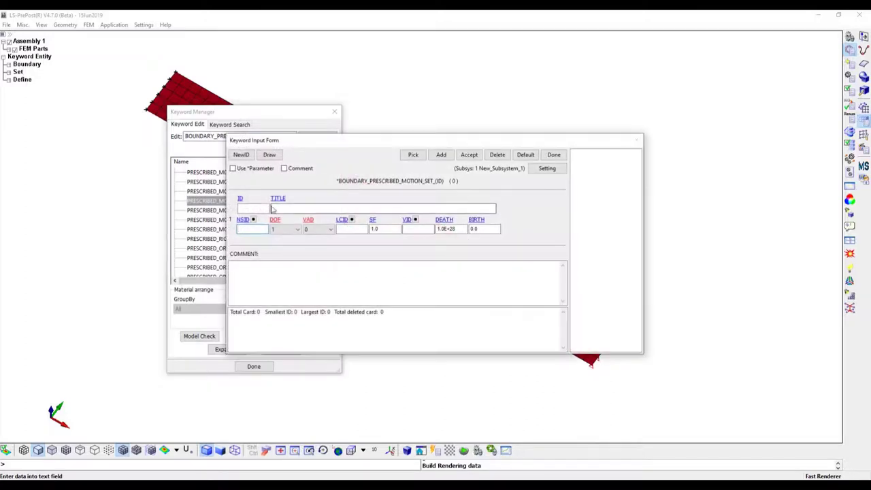
# Give the prescribed motion ID 1 and link its NSID to the Load_nodes set
pyautogui.click(261, 209)
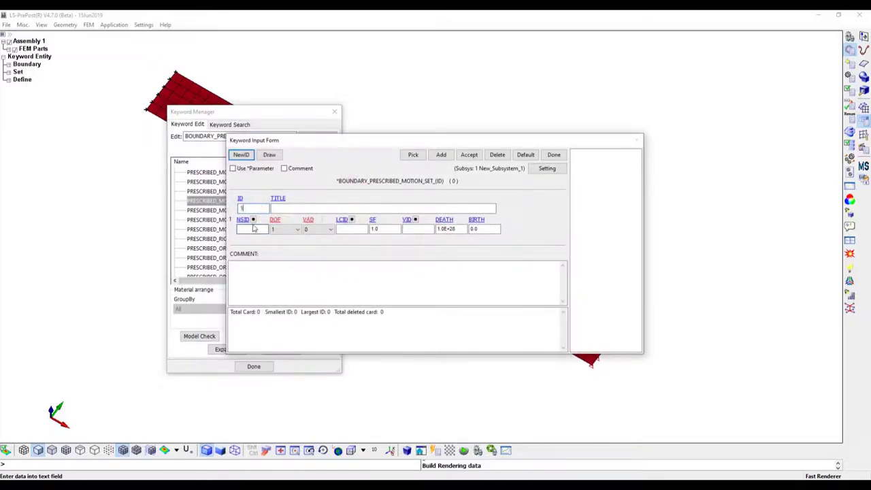
pyautogui.click(254, 219)
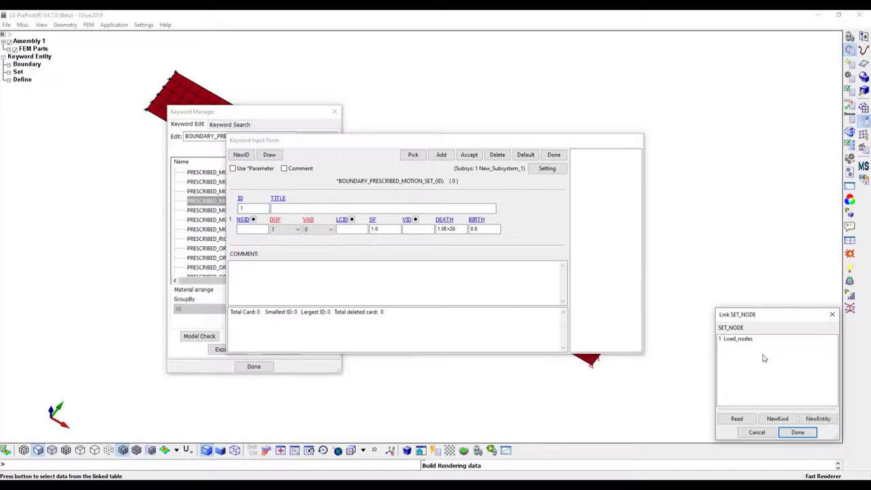
pyautogui.click(737, 339)
pyautogui.click(794, 433)
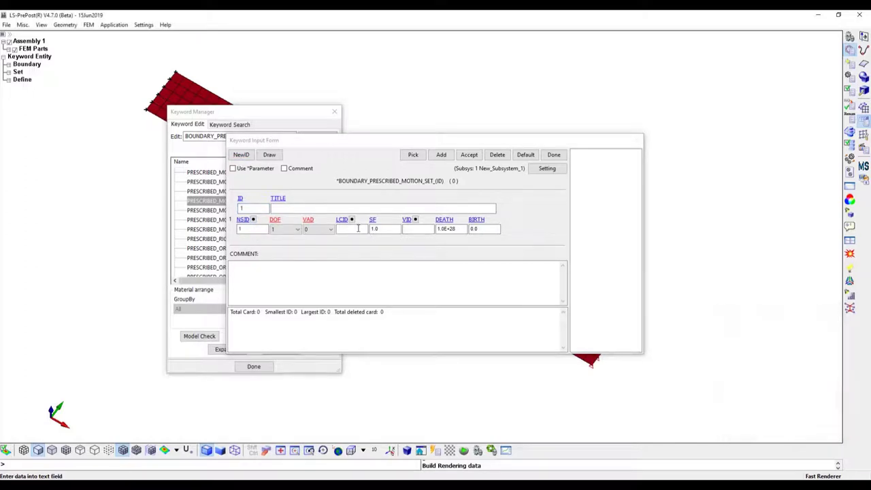
# Set the prescribed motion's DOF to 3 (z-translation) and its VAD flag to 2 (displacement)
pyautogui.click(297, 230)
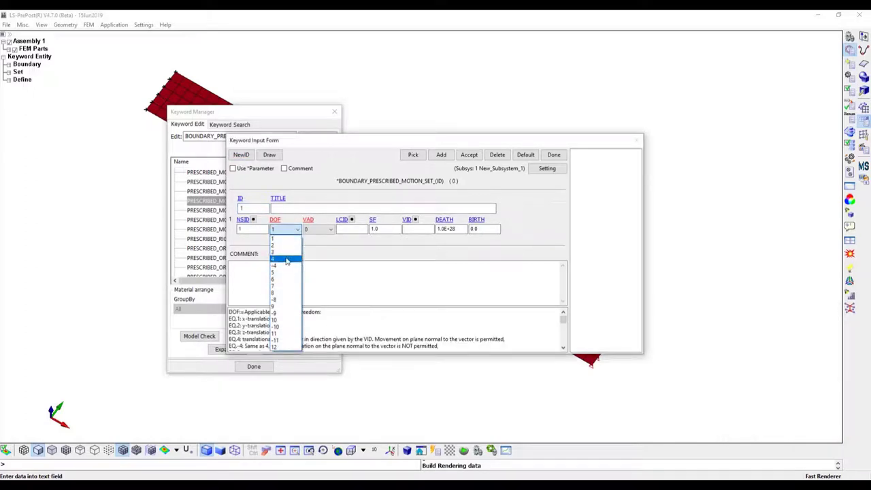
pyautogui.click(284, 251)
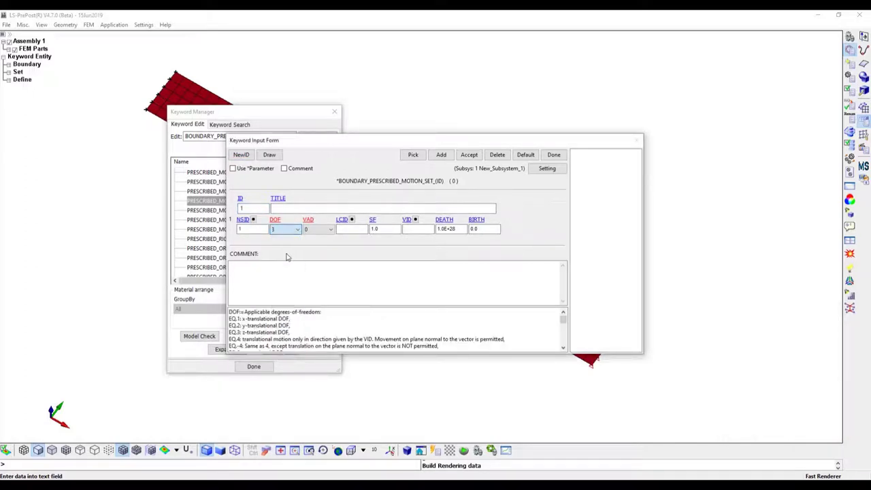
pyautogui.click(331, 229)
pyautogui.click(313, 251)
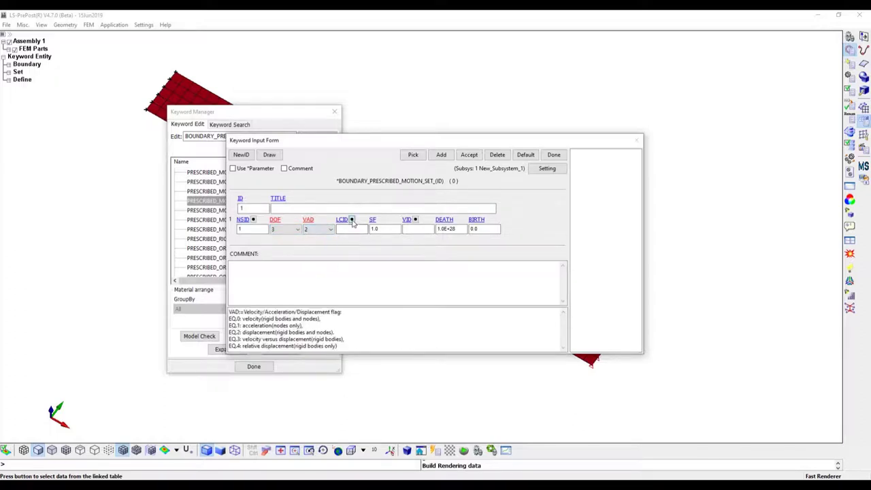
# Link the prescribed motion's LCID to Load_Curve, then accept the definition, close its form and collapse the BOUNDARY keywords
pyautogui.click(352, 220)
pyautogui.click(775, 343)
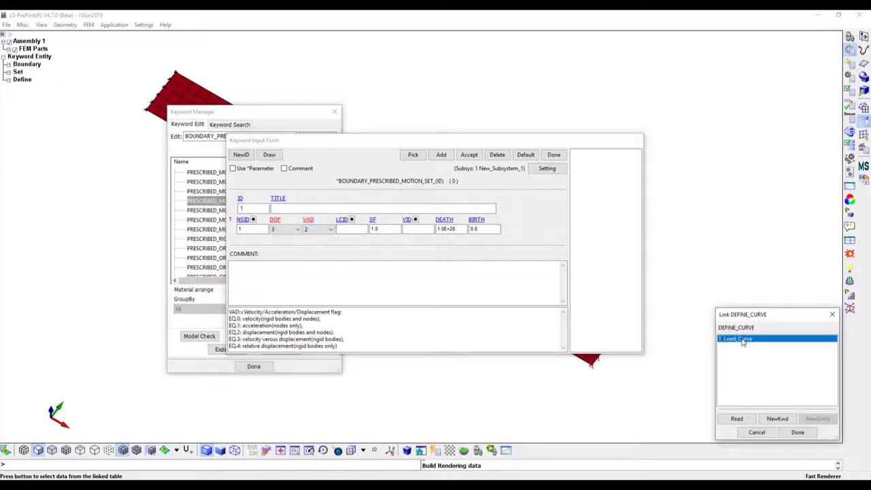
pyautogui.click(798, 432)
pyautogui.click(468, 156)
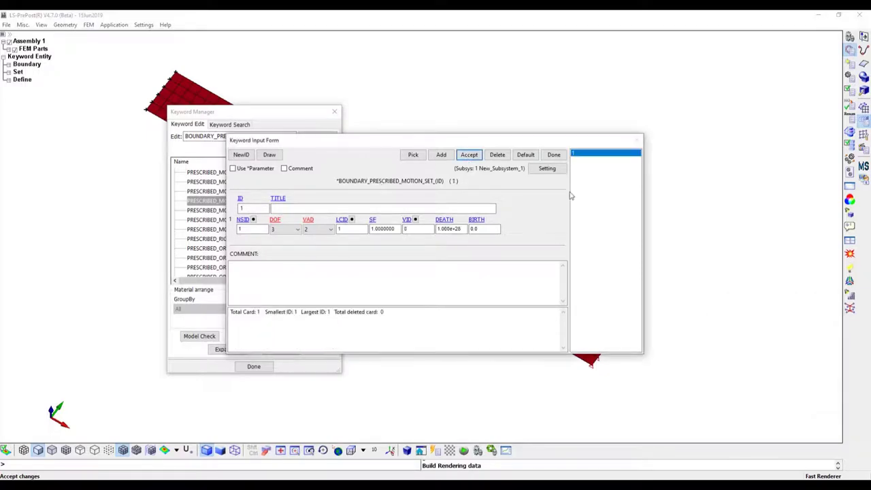
pyautogui.click(554, 156)
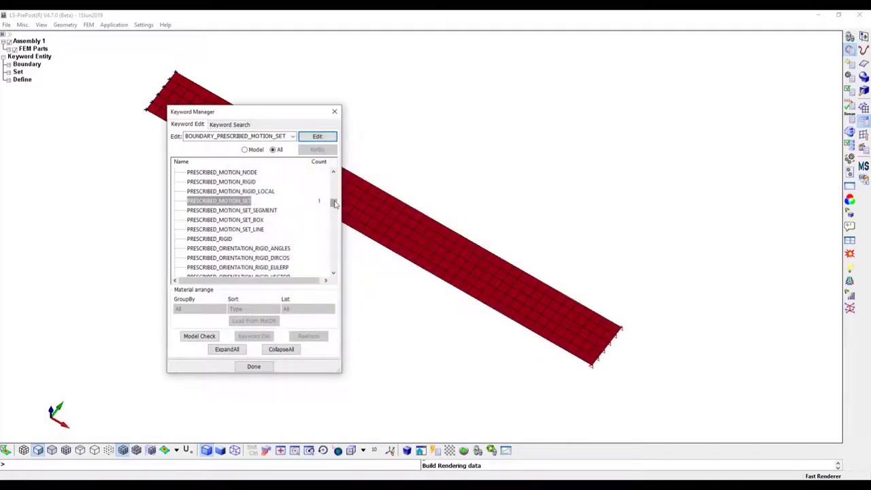
pyautogui.moveTo(333, 201); pyautogui.dragTo(334, 179)
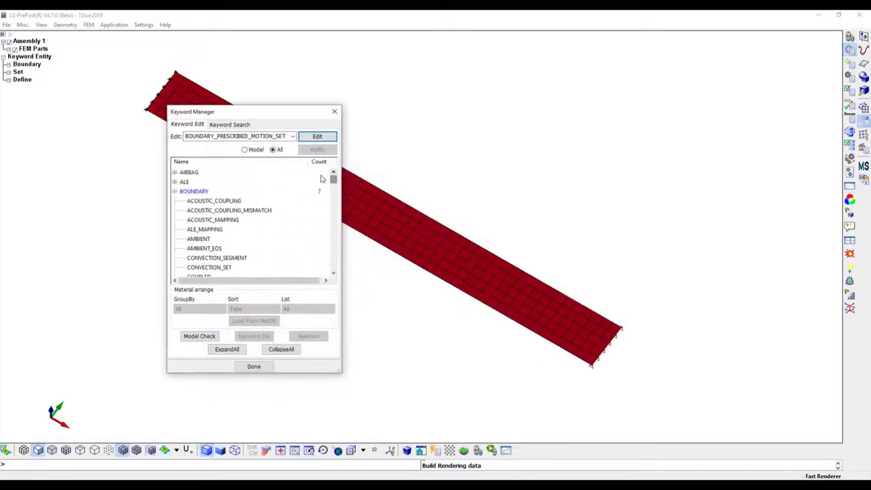
pyautogui.click(175, 192)
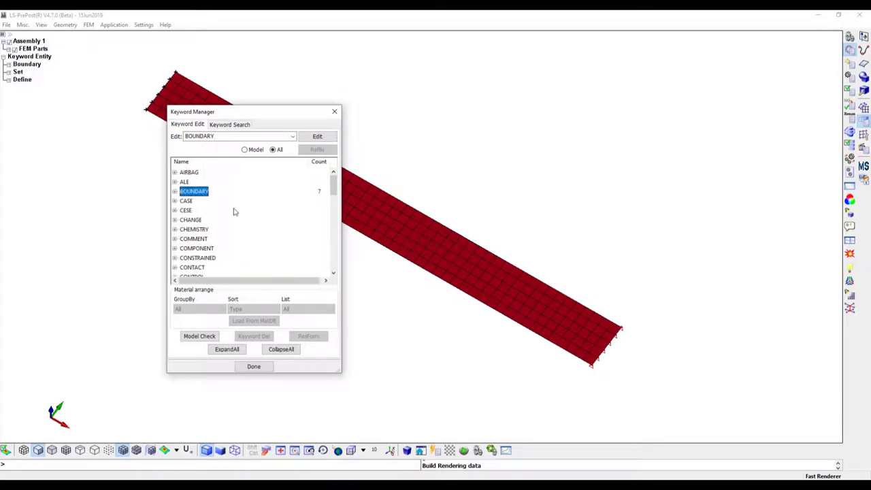
# Expand the DATABASE keywords and open the *DATABASE_ASCII_option definition for editing
pyautogui.scroll(-2, 231, 214)
pyautogui.scroll(2, 232, 217)
pyautogui.scroll(-2, 231, 220)
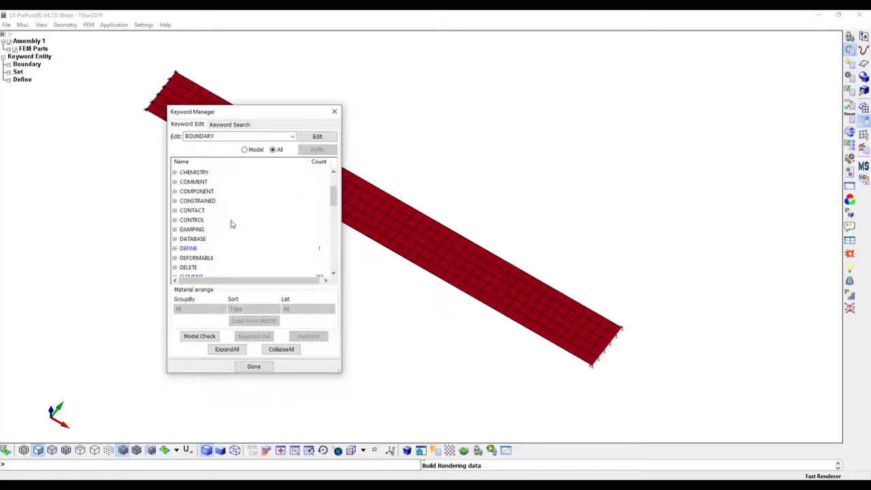
pyautogui.click(175, 240)
pyautogui.scroll(-1, 229, 238)
pyautogui.click(203, 220)
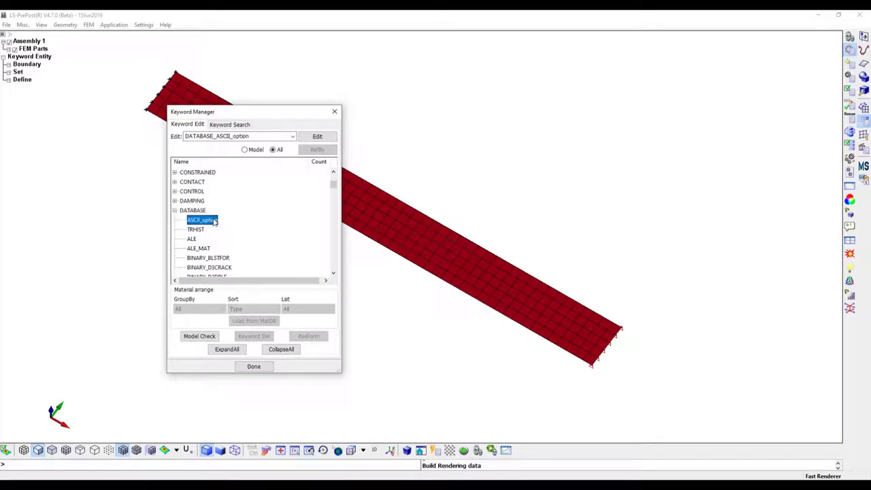
pyautogui.click(317, 137)
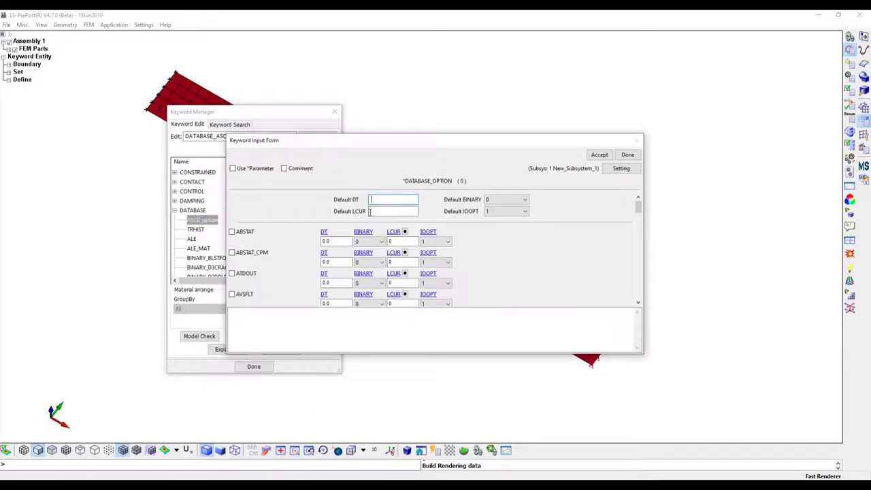
# Enable the GLSTAT global statistics output with DT 1e-4 and BINARY flag 2
pyautogui.scroll(-5, 637, 275)
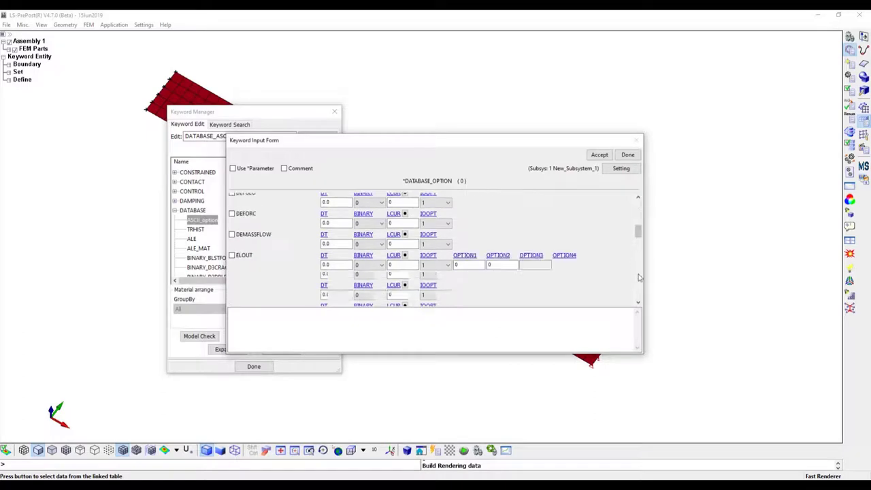
pyautogui.scroll(3, 628, 225)
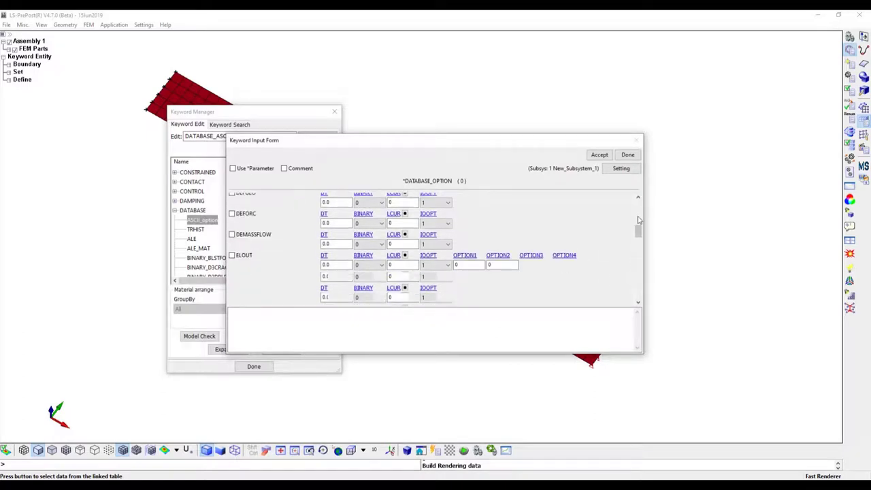
pyautogui.click(232, 297)
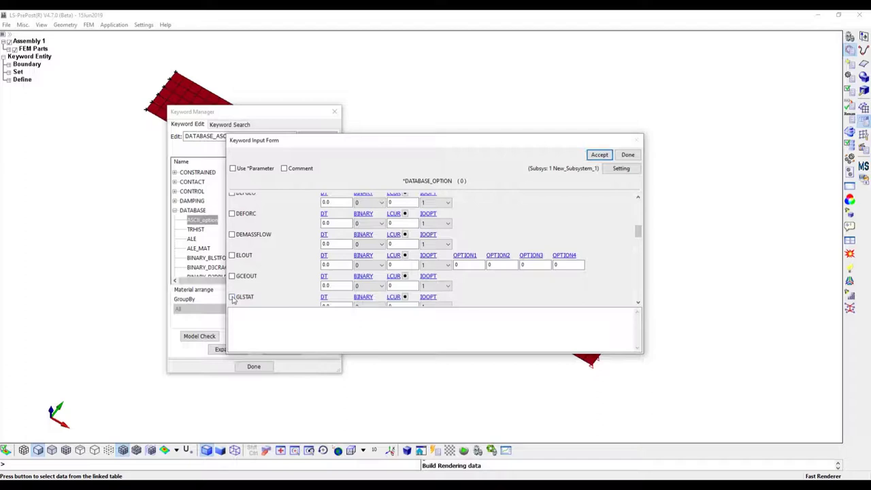
pyautogui.scroll(-1, 492, 281)
pyautogui.scroll(-1, 506, 290)
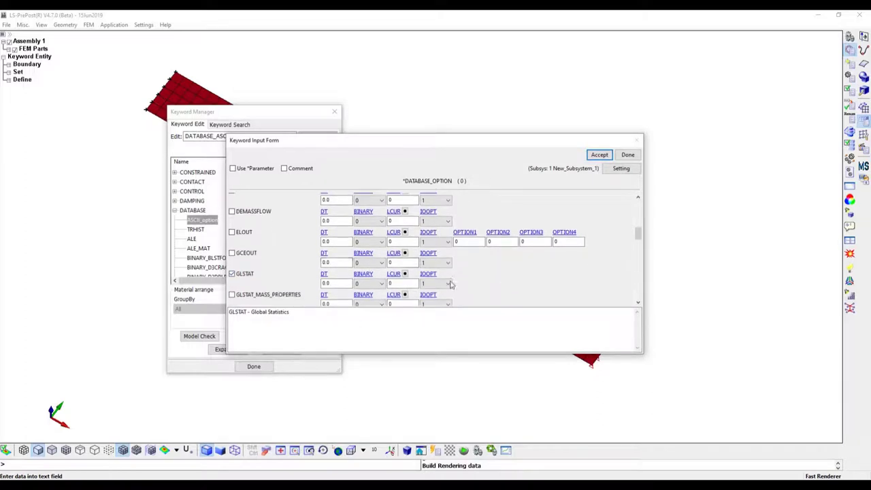
pyautogui.click(327, 283)
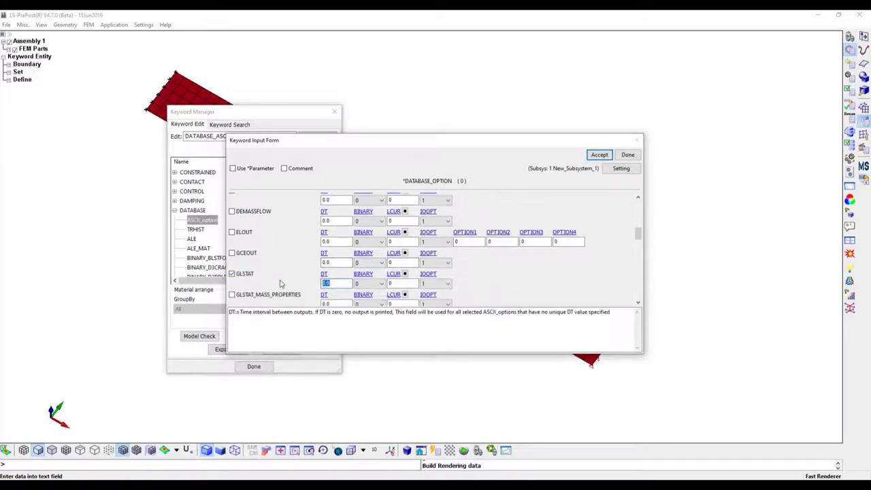
pyautogui.write('1e-4')
pyautogui.click(361, 283)
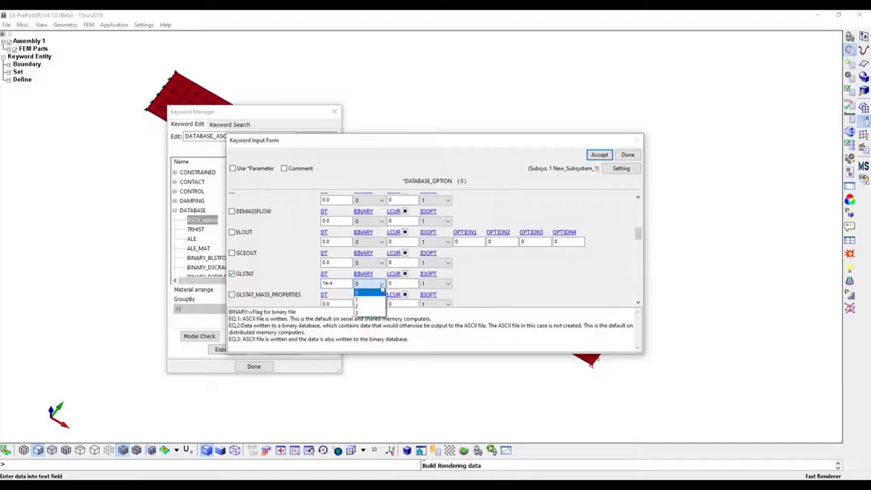
pyautogui.click(359, 307)
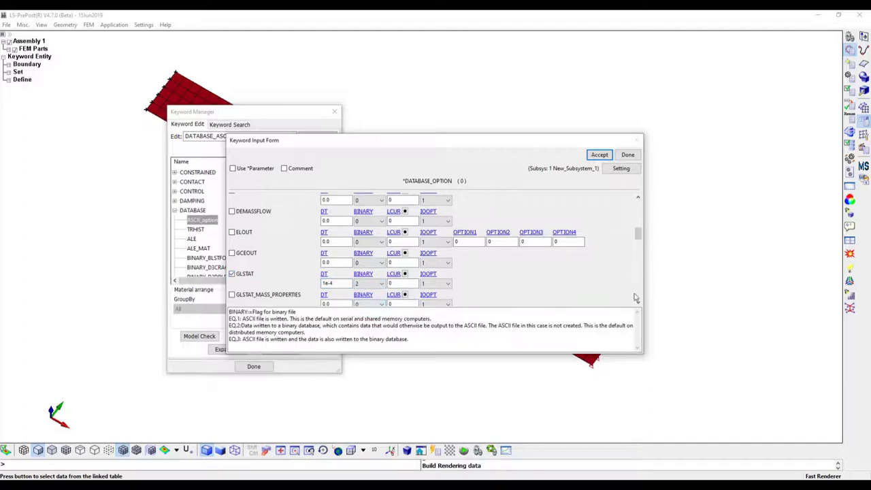
# Enable the NODOUT nodal output with DT 1e-4 and BINARY flag 2, then accept the ASCII options and close their form
pyautogui.scroll(-2, 637, 294)
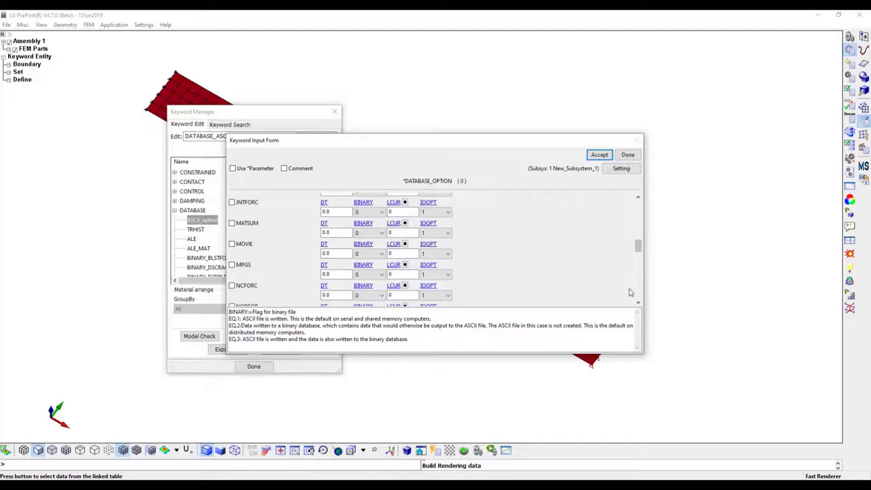
pyautogui.click(639, 290)
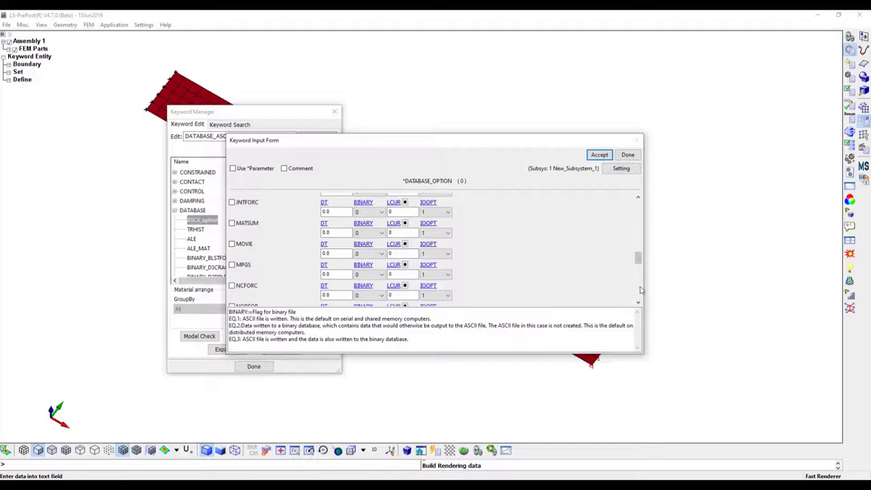
pyautogui.click(232, 214)
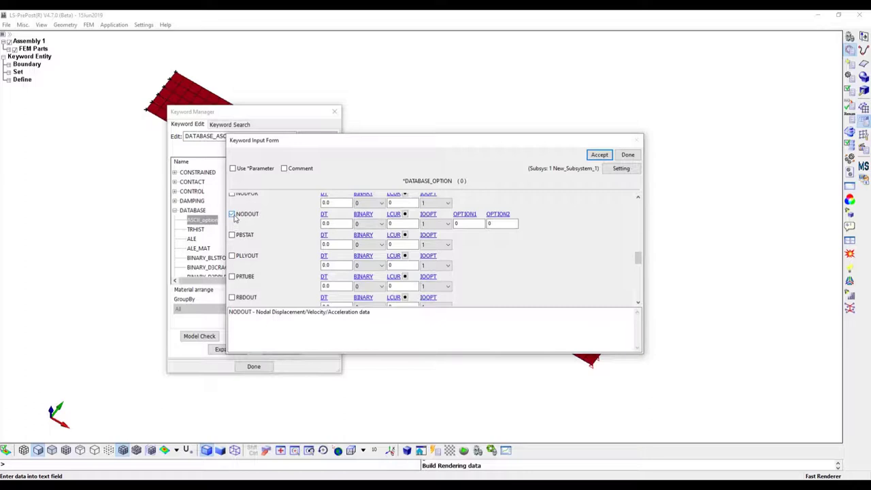
pyautogui.click(330, 224)
pyautogui.write('1e-4')
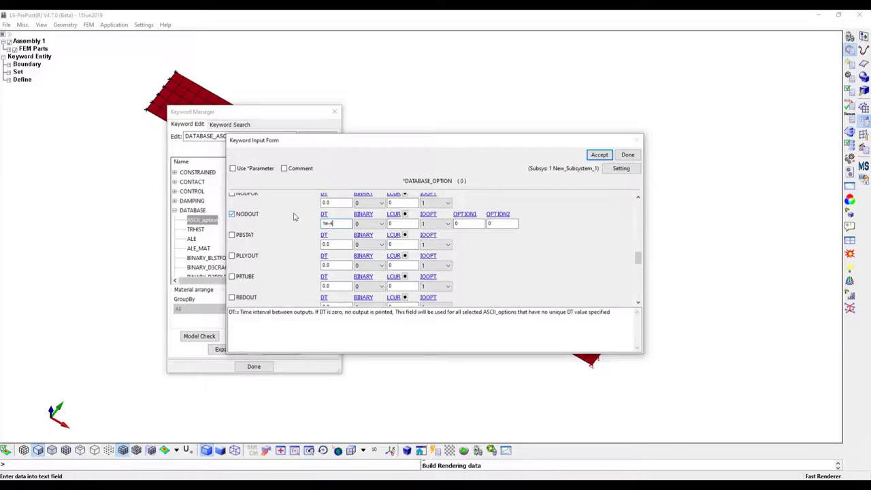
pyautogui.click(383, 226)
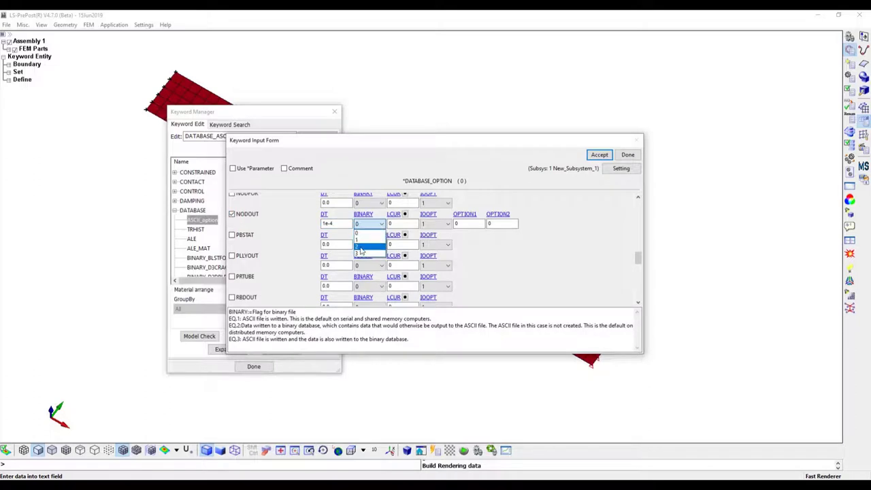
pyautogui.click(365, 247)
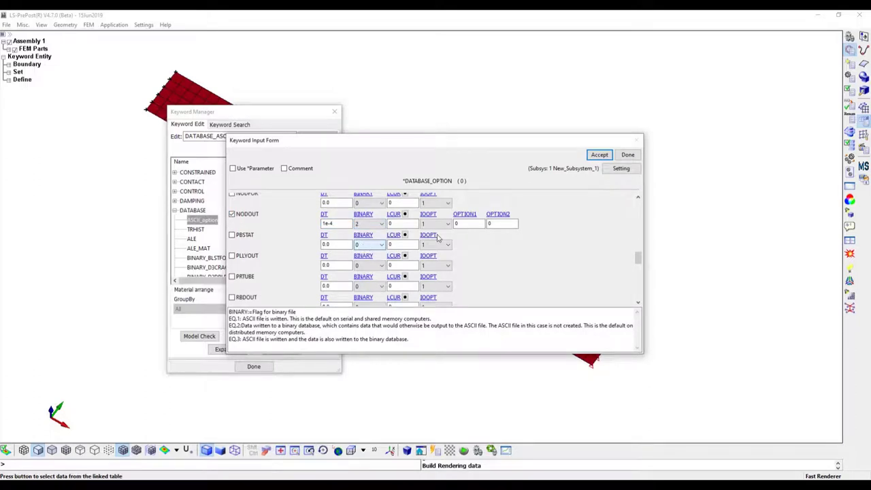
pyautogui.click(595, 154)
pyautogui.click(632, 158)
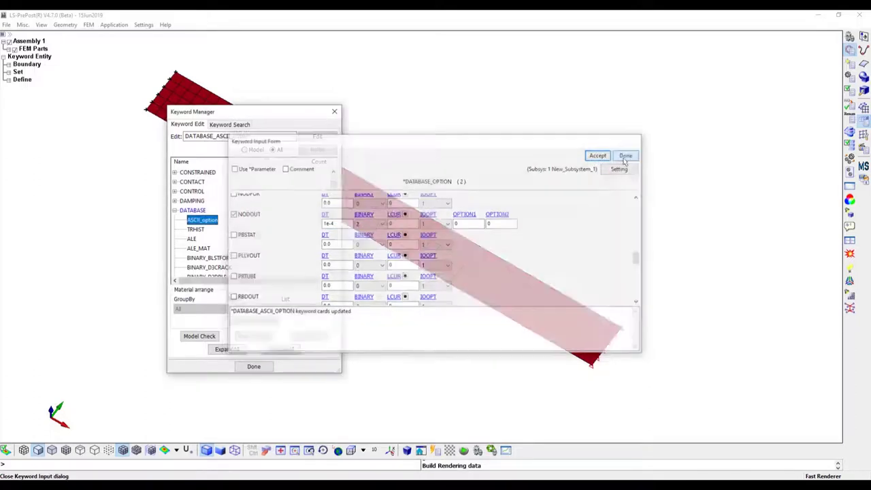
# Define *DATABASE_BINARY_D3PLOT with an output interval DT of 1e-3, then accept it and close its form
pyautogui.scroll(-1, 238, 237)
pyautogui.scroll(-3, 239, 237)
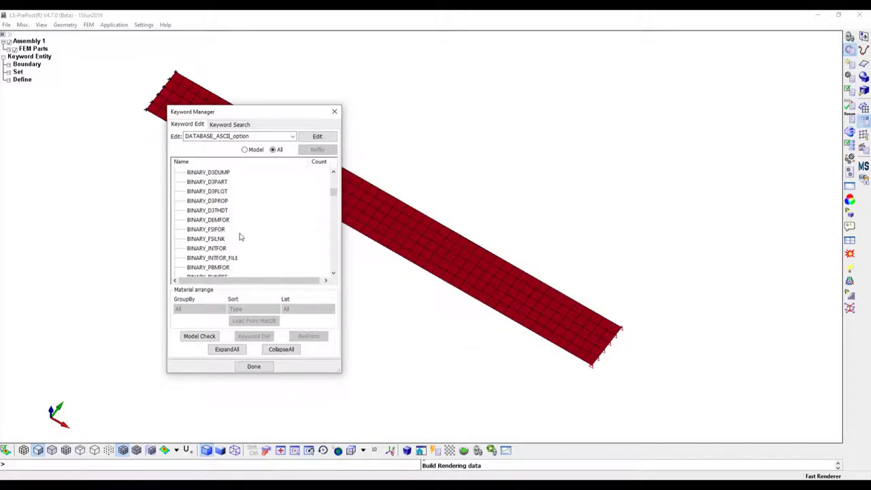
pyautogui.doubleClick(207, 191)
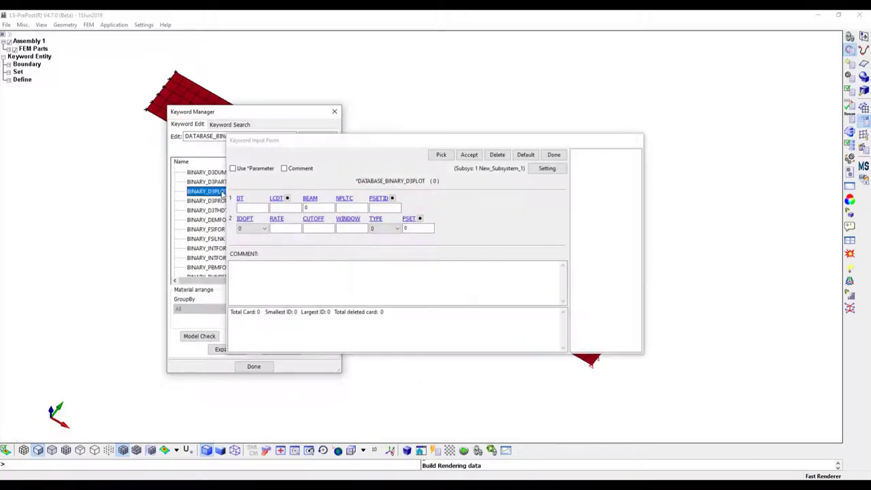
pyautogui.click(243, 207)
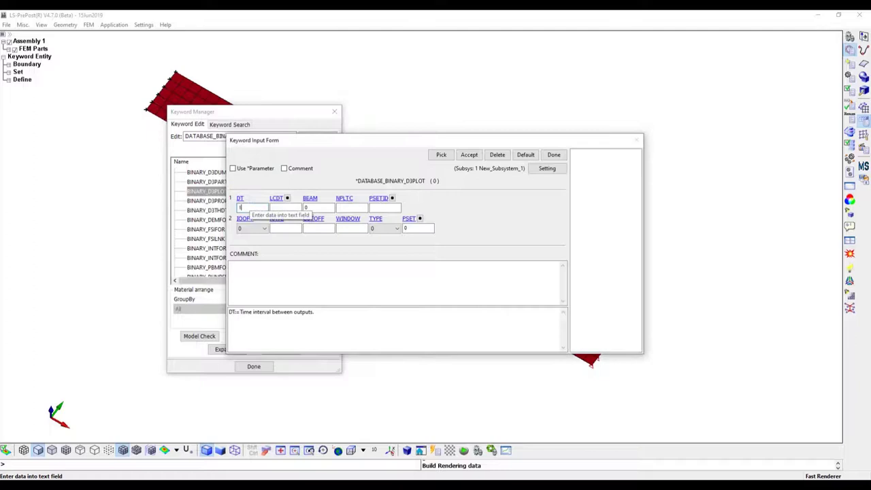
pyautogui.write('1e-3')
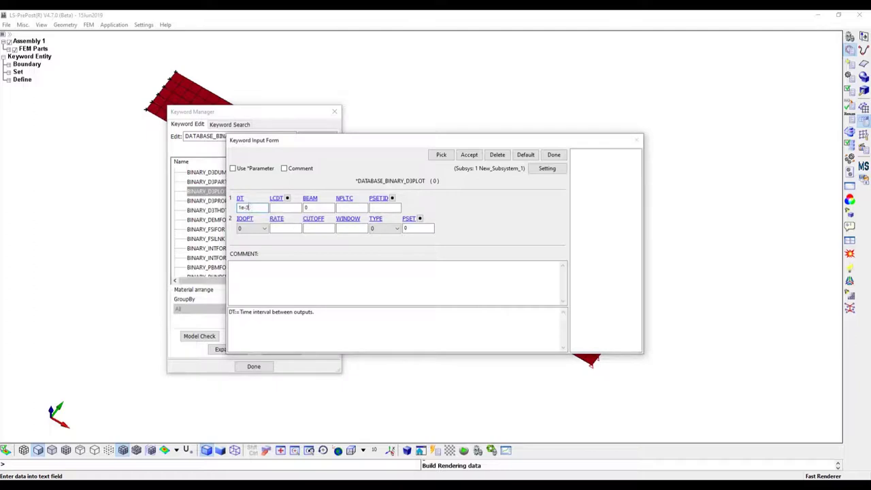
pyautogui.click(469, 155)
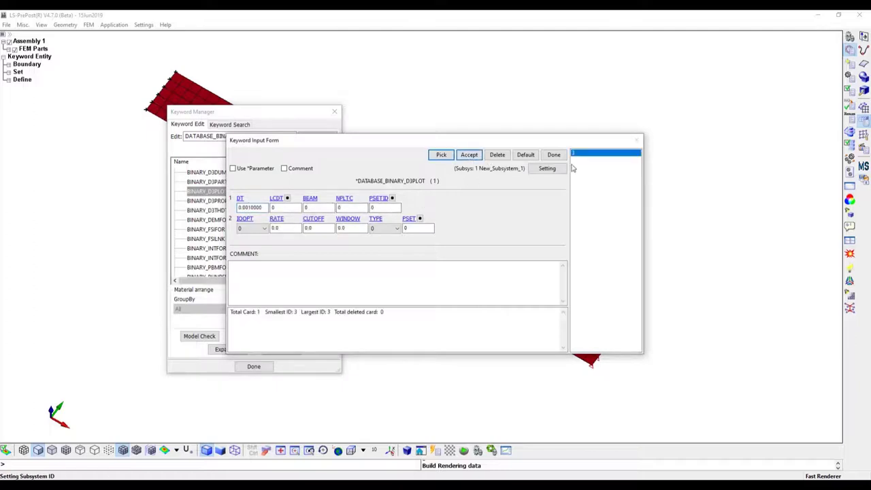
pyautogui.click(554, 154)
# Define *DATABASE_HISTORY_NODE_SET with ID1 linked to the Load_nodes set, insert the data row, accept it and close the form
pyautogui.scroll(-5, 228, 234)
pyautogui.scroll(-10, 228, 235)
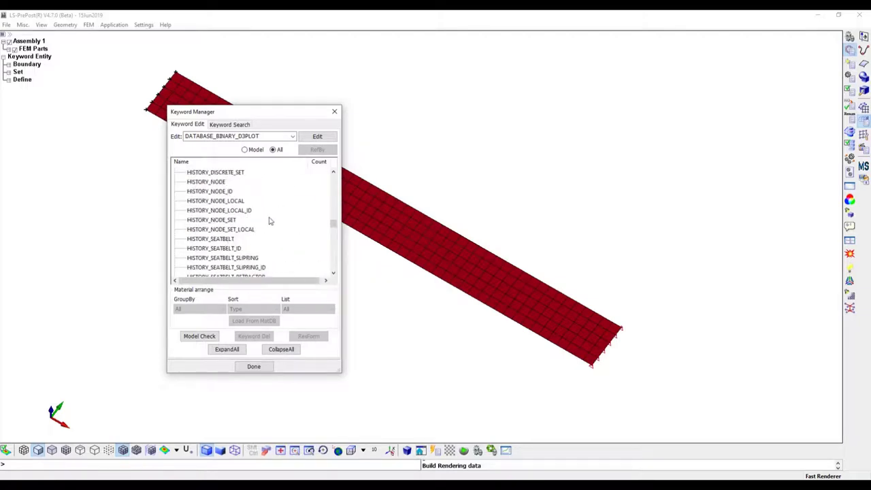
pyautogui.click(240, 220)
pyautogui.click(317, 136)
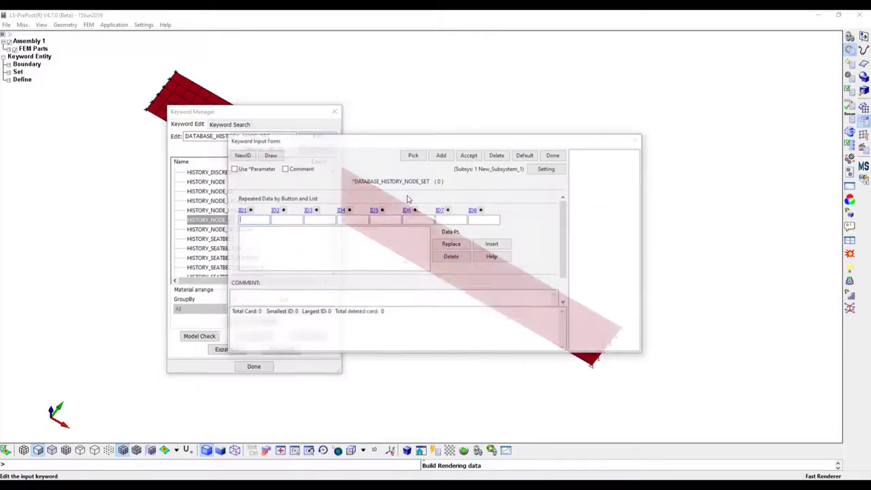
pyautogui.click(242, 211)
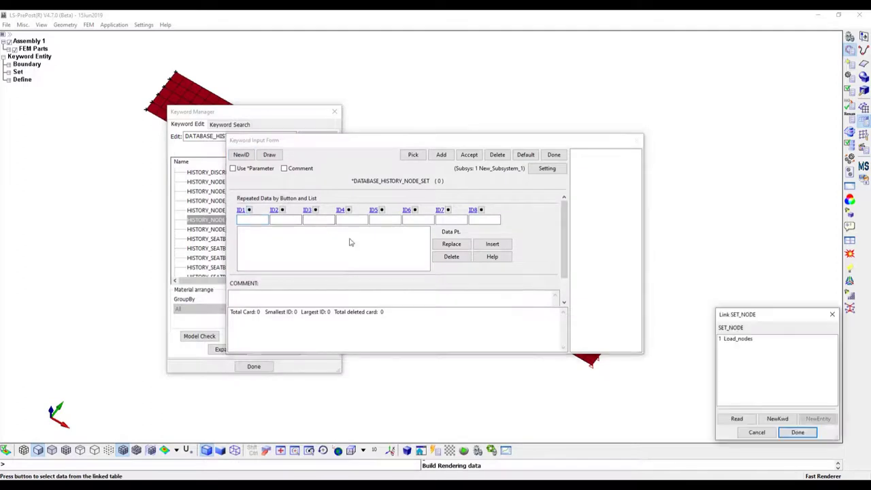
pyautogui.click(748, 345)
pyautogui.click(801, 432)
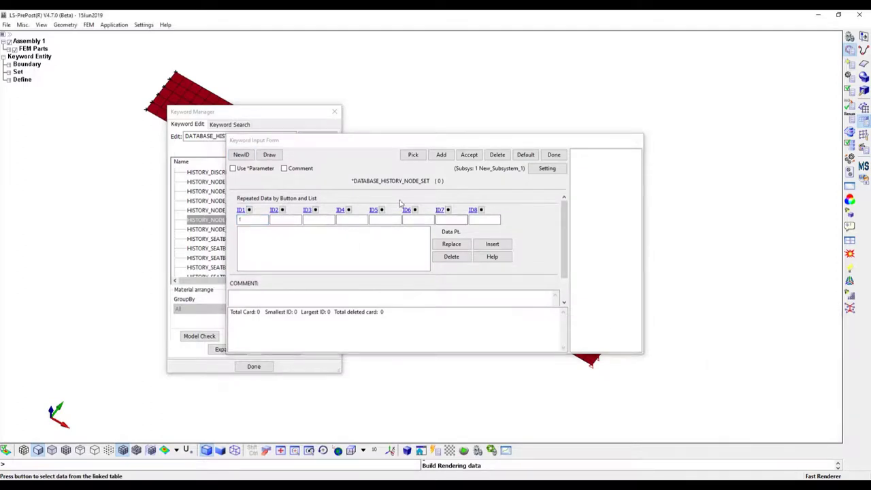
pyautogui.click(492, 243)
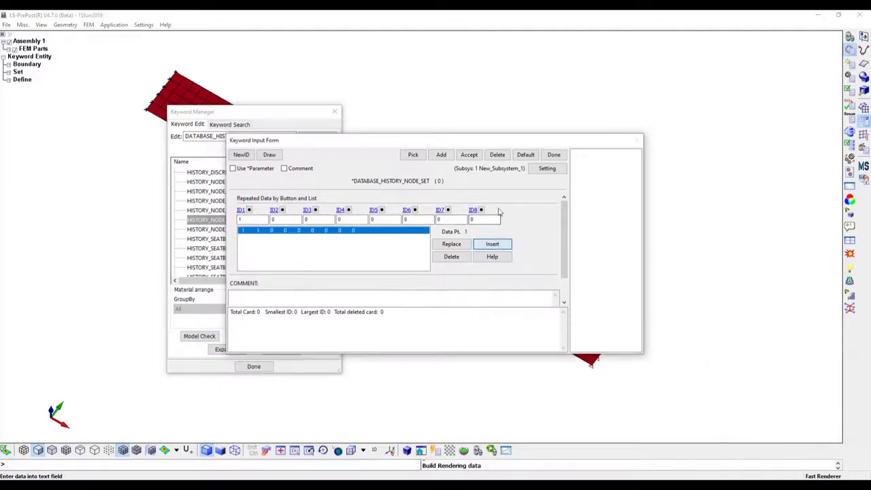
pyautogui.click(469, 155)
pyautogui.click(554, 155)
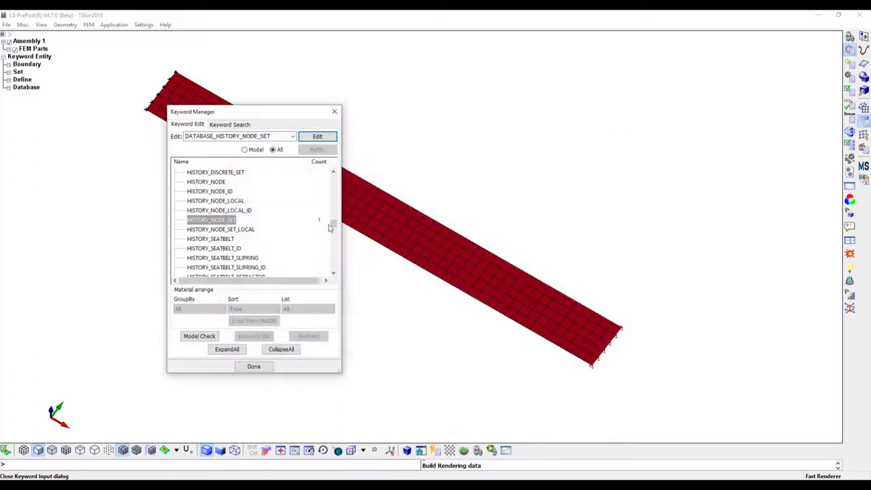
# Collapse the DATABASE keywords and return to the main keyword groups around CONTROL
pyautogui.scroll(20, 260, 213)
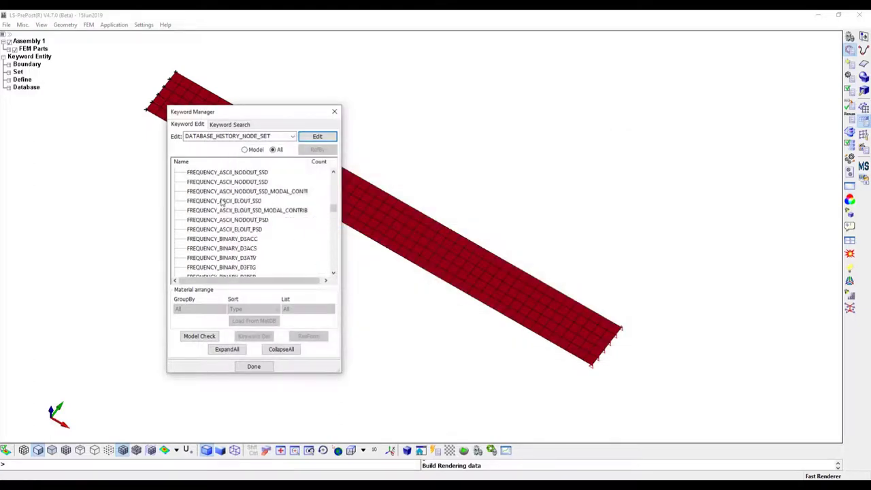
pyautogui.scroll(3, 209, 194)
pyautogui.scroll(-4, 204, 199)
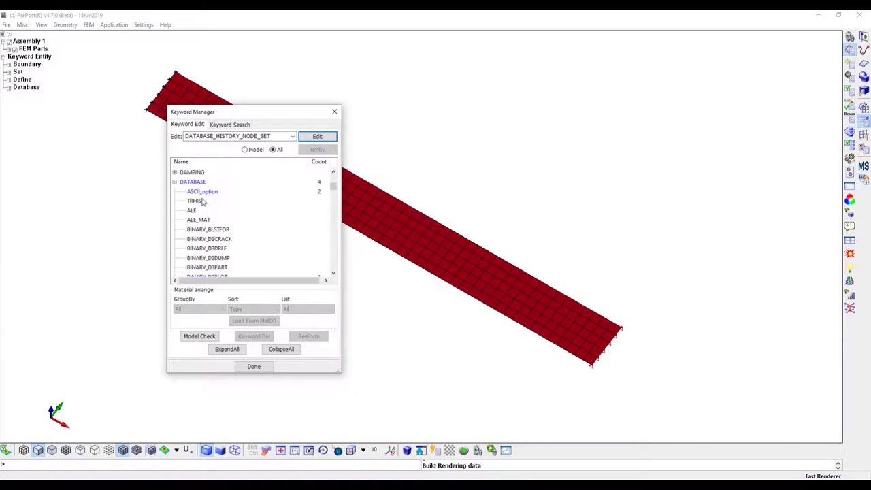
pyautogui.doubleClick(181, 183)
pyautogui.scroll(3, 231, 213)
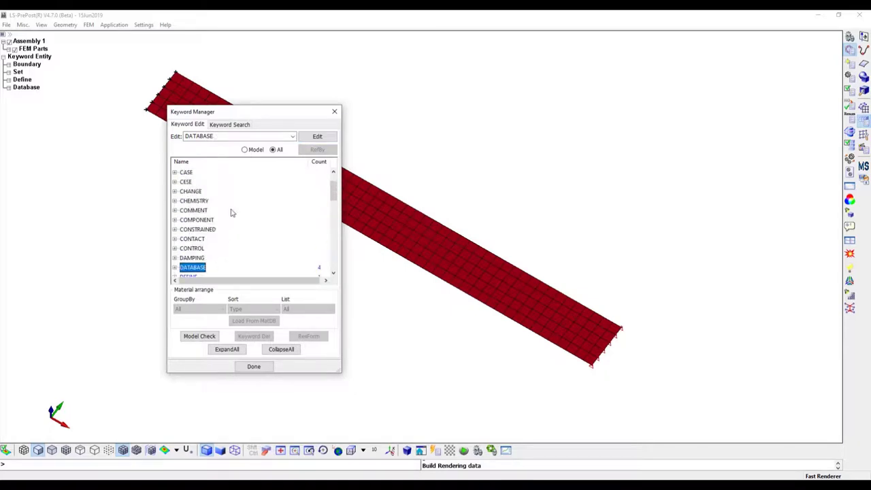
# Define *CONTROL_TERMINATION with a termination time ENDTIM of 0.1, then accept it and close its form
pyautogui.doubleClick(184, 249)
pyautogui.scroll(-7, 229, 232)
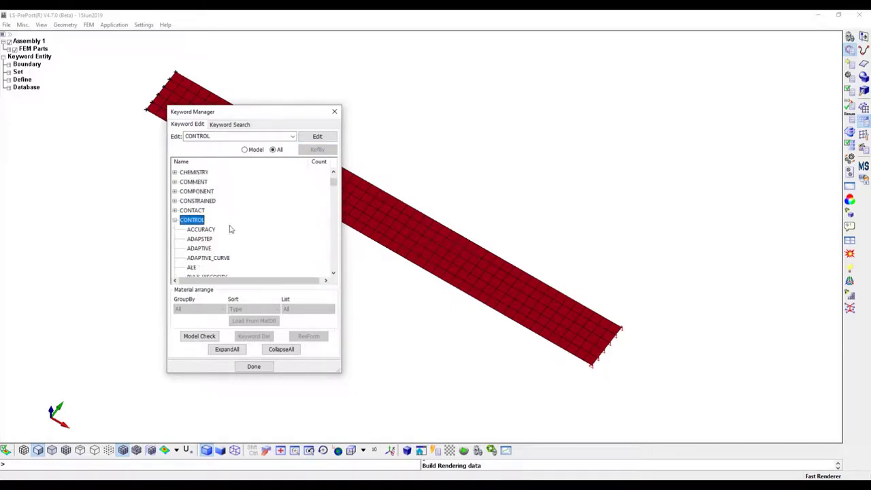
pyautogui.scroll(-15, 228, 236)
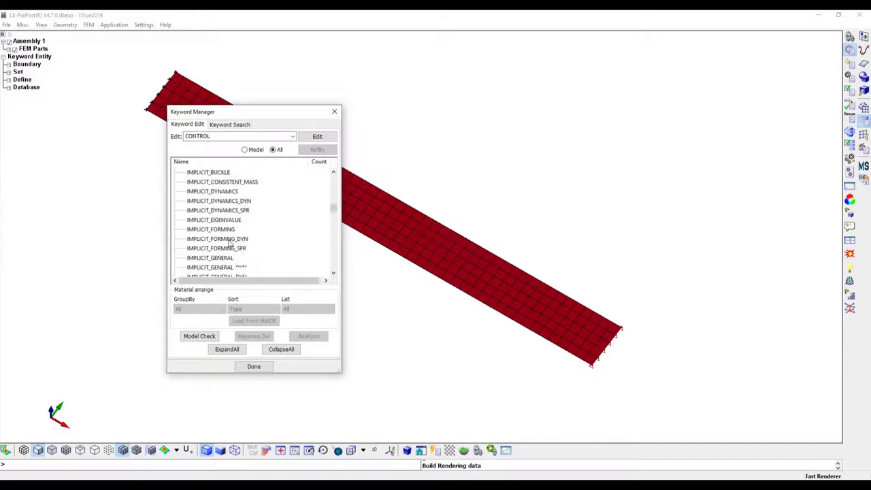
pyautogui.scroll(-5, 241, 239)
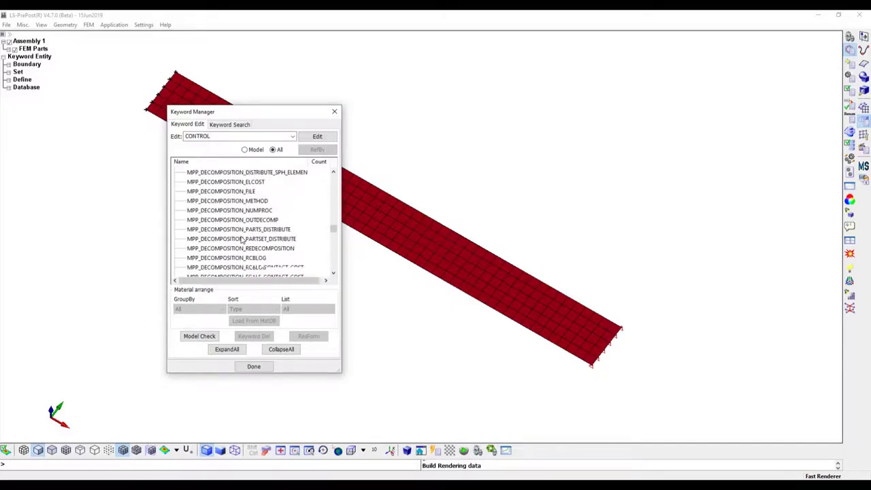
pyautogui.scroll(-8, 242, 238)
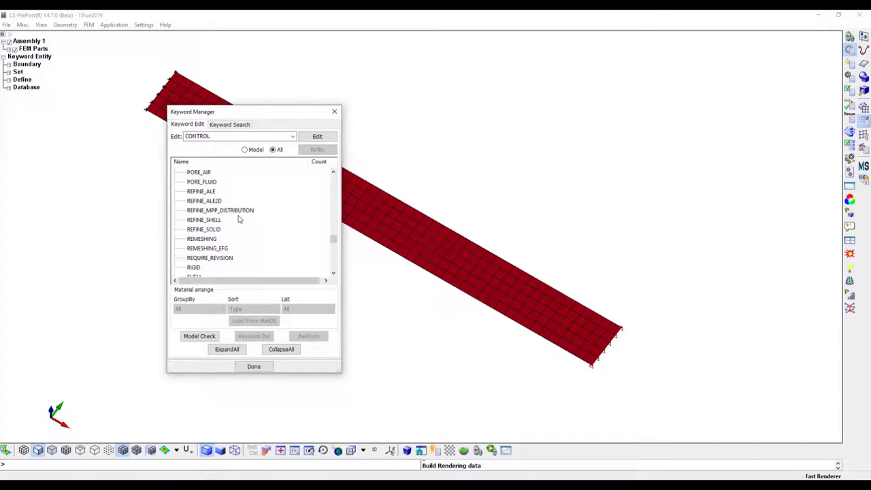
pyautogui.scroll(-1, 239, 219)
pyautogui.scroll(-2, 238, 219)
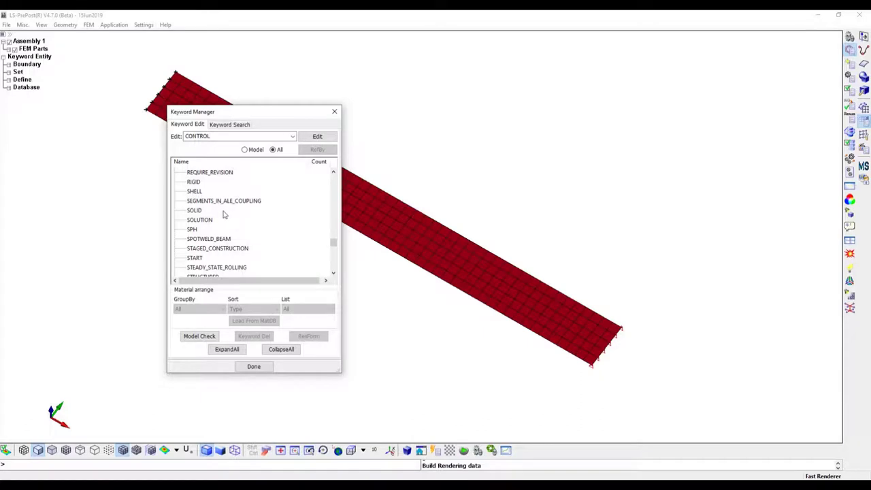
pyautogui.scroll(-5, 224, 218)
pyautogui.scroll(2, 223, 225)
pyautogui.click(203, 239)
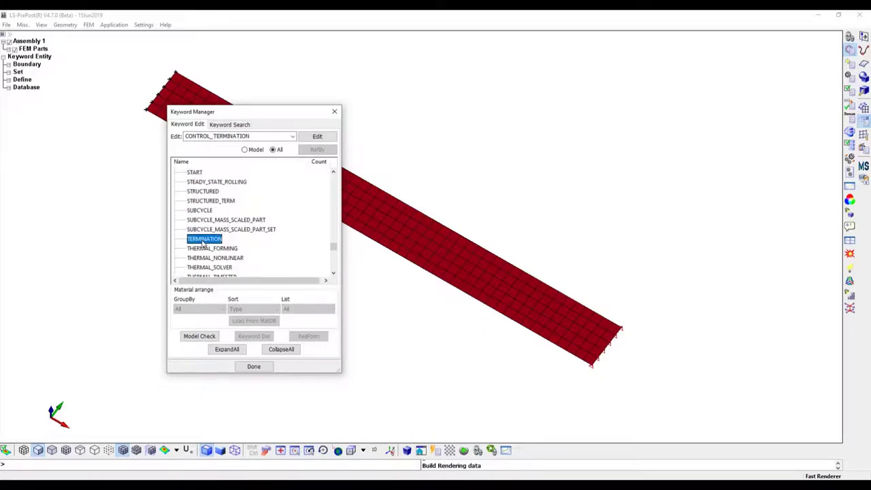
pyautogui.doubleClick(203, 240)
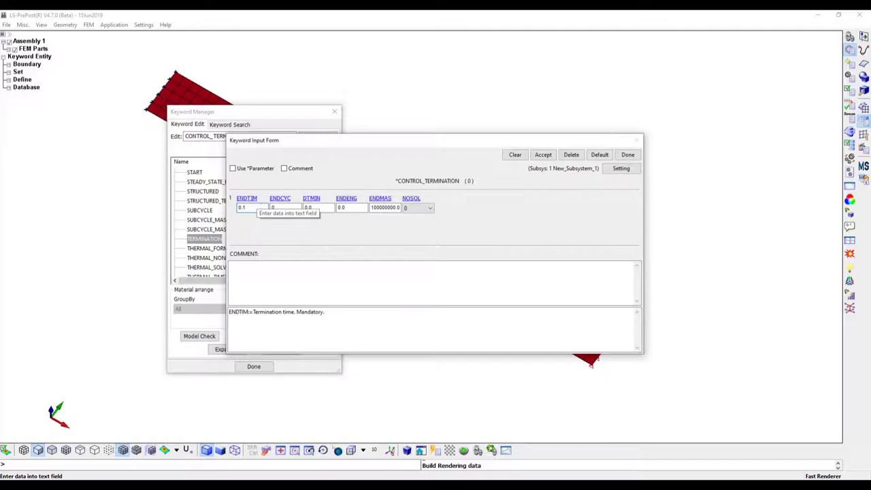
pyautogui.click(543, 155)
pyautogui.click(626, 155)
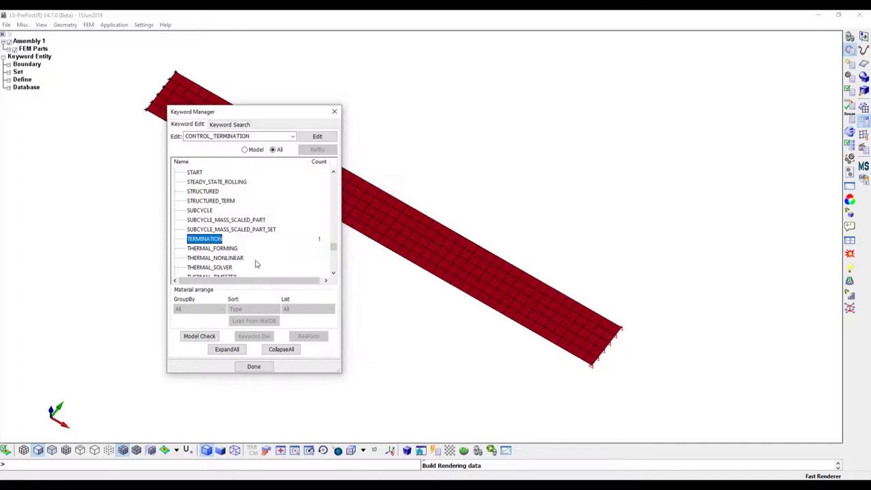
# Add *CONTROL_TIMESTEP with its default settings, keeping TSSFAC at 0.9, and close its form
pyautogui.scroll(-1, 257, 264)
pyautogui.doubleClick(199, 258)
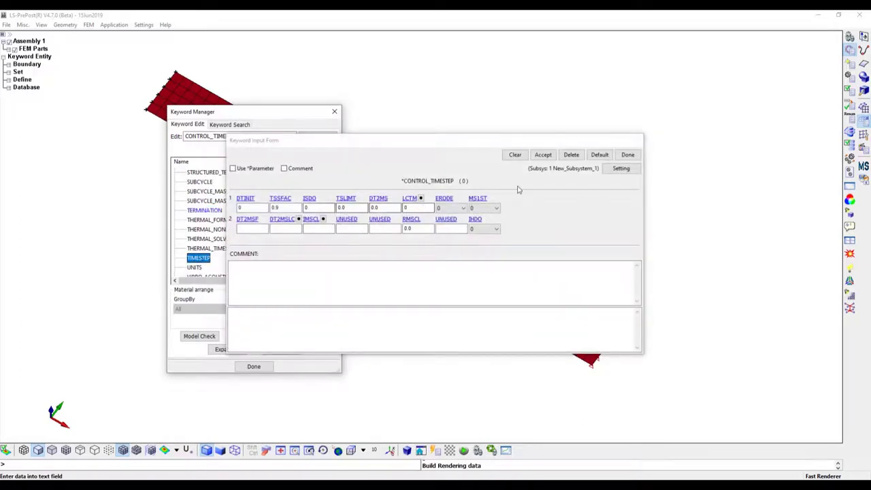
pyautogui.click(627, 155)
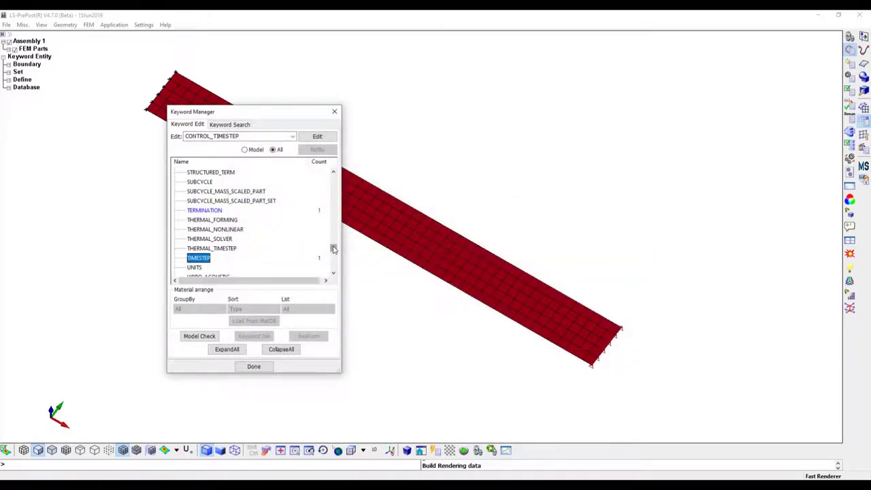
# Set DEATH to 0.05 for the model's existing *BOUNDARY_PRESCRIBED_MOTION_SET, accept it and close the form and Keyword Manager
pyautogui.click(245, 150)
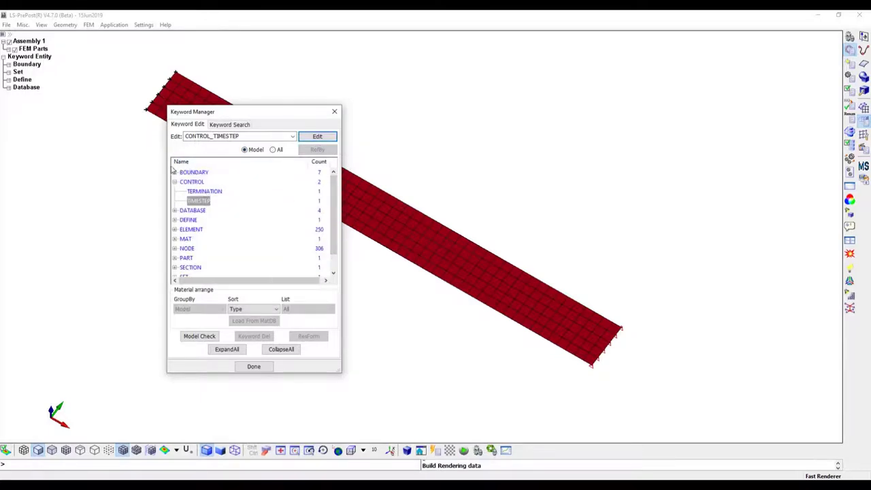
pyautogui.click(174, 172)
pyautogui.click(194, 172)
pyautogui.click(219, 183)
pyautogui.doubleClick(221, 183)
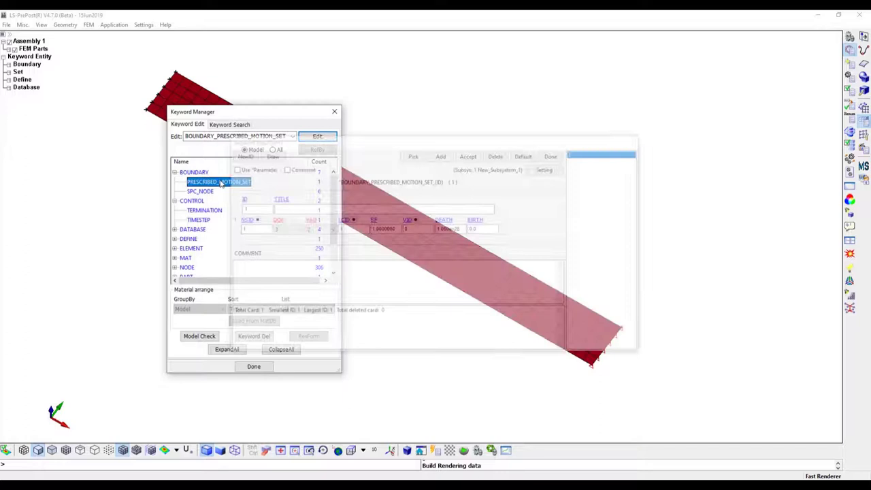
pyautogui.click(461, 229)
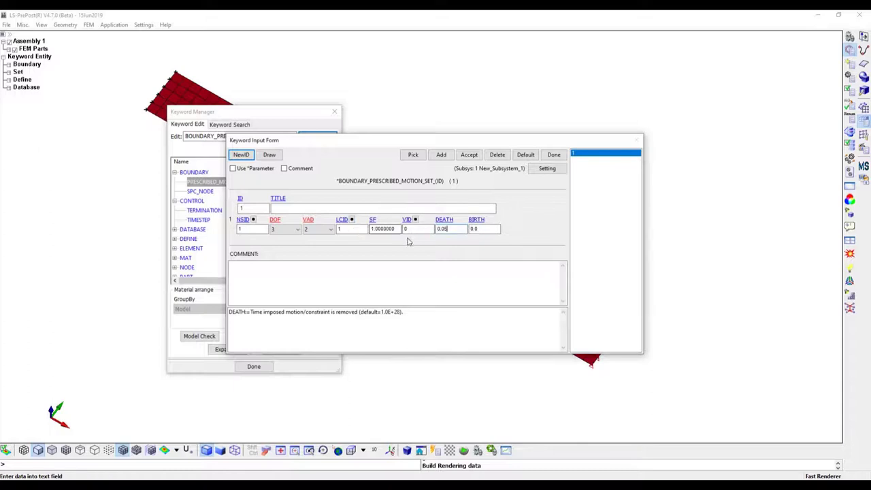
pyautogui.click(470, 156)
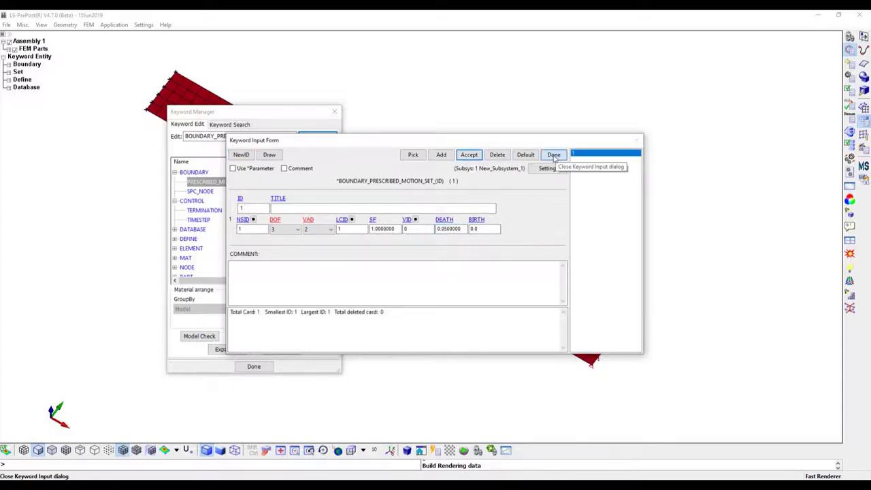
pyautogui.click(554, 156)
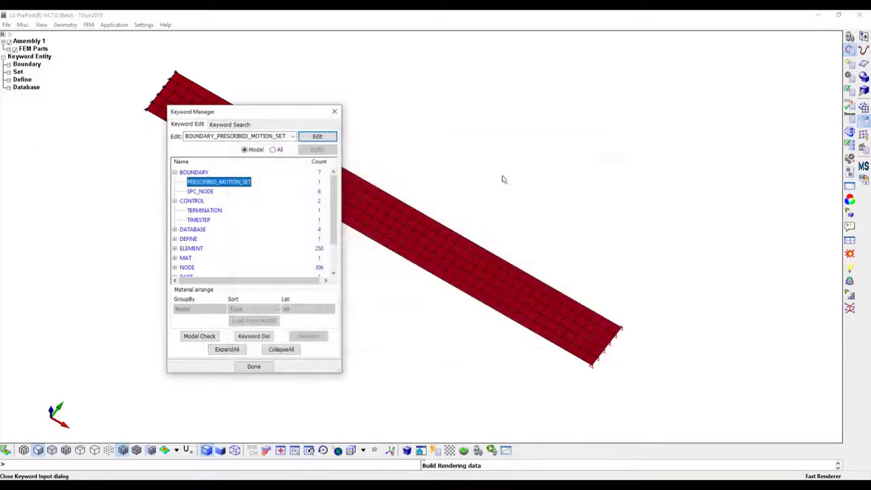
pyautogui.click(253, 367)
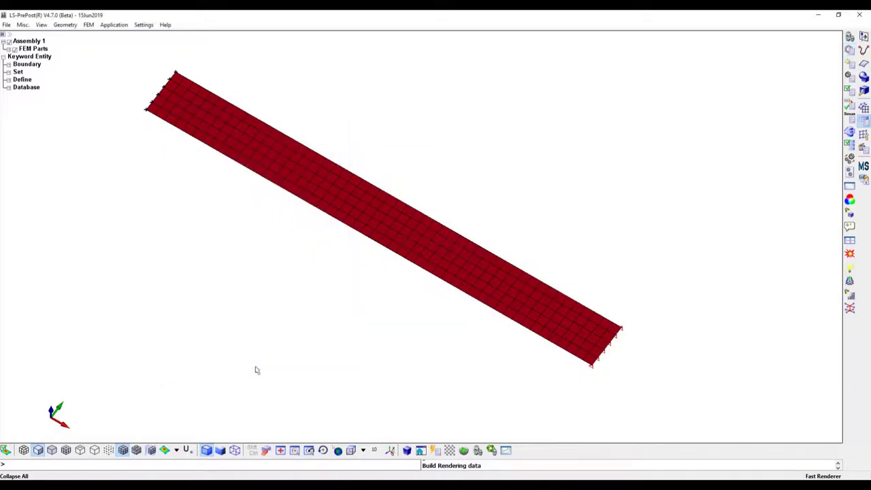
# Start saving the keyword file under a new name and browse to D:\Ls-Dyna_Implicit_Training\Lecture_2_Workshop\Workshop_1
pyautogui.click(6, 24)
pyautogui.moveTo(26, 88)
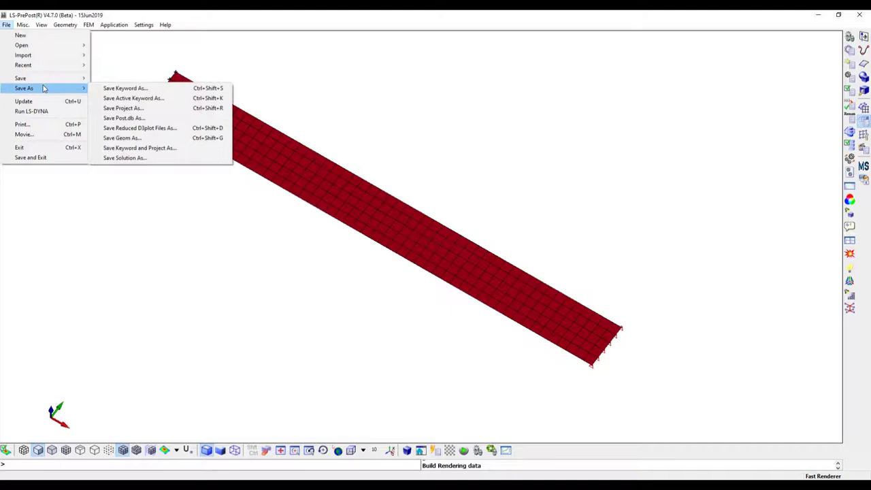
pyautogui.click(137, 88)
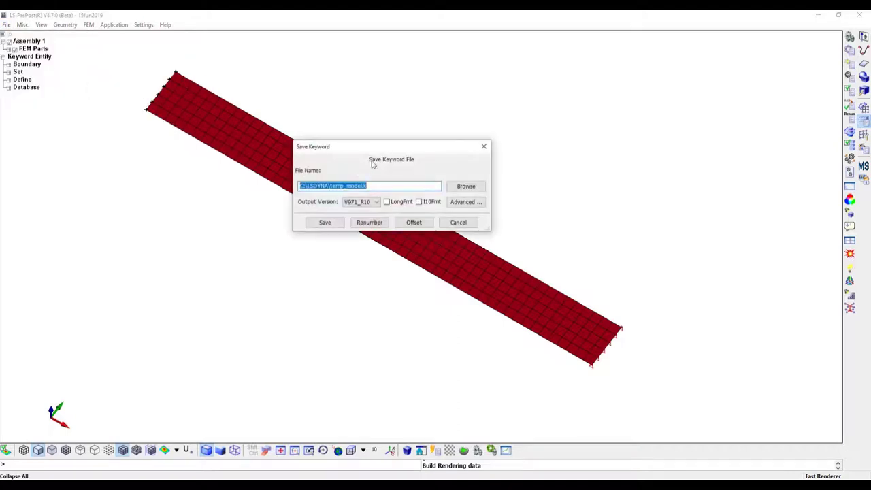
pyautogui.click(467, 187)
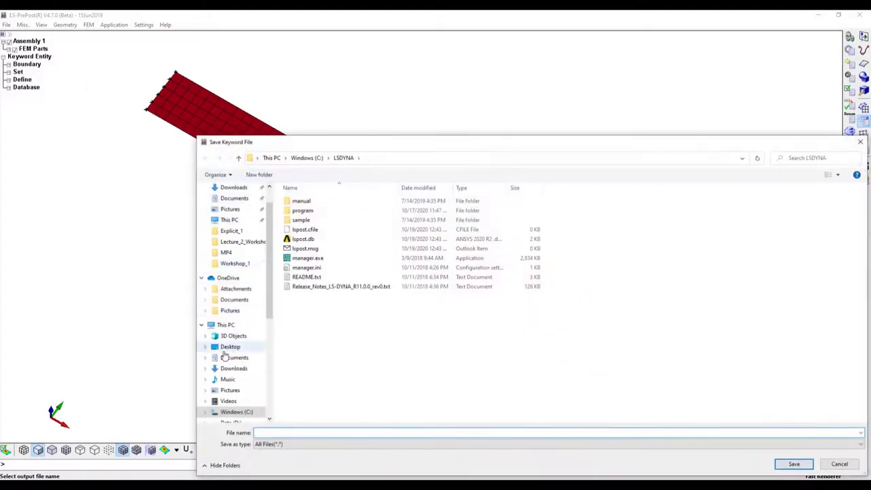
pyautogui.scroll(-5, 259, 353)
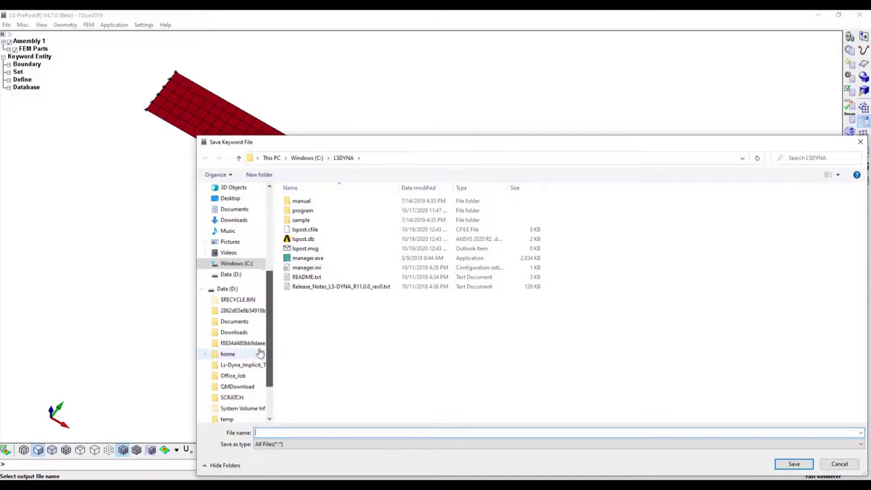
pyautogui.click(230, 274)
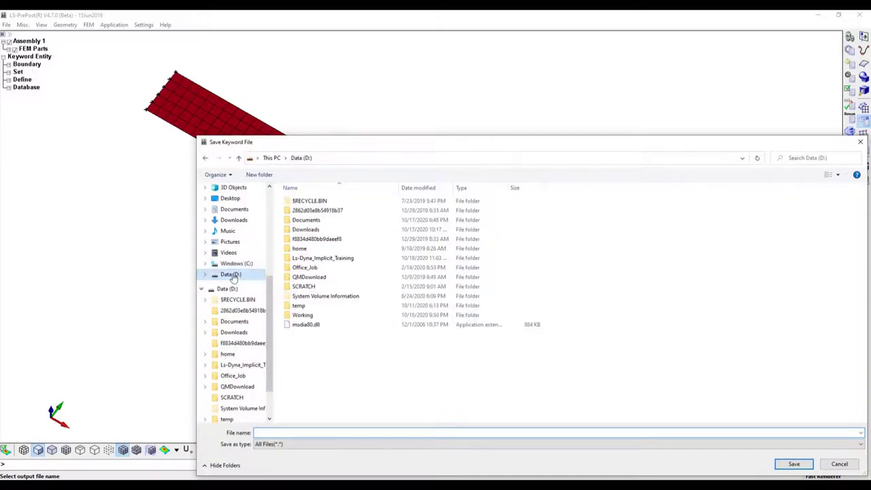
pyautogui.doubleClick(324, 258)
pyautogui.doubleClick(308, 211)
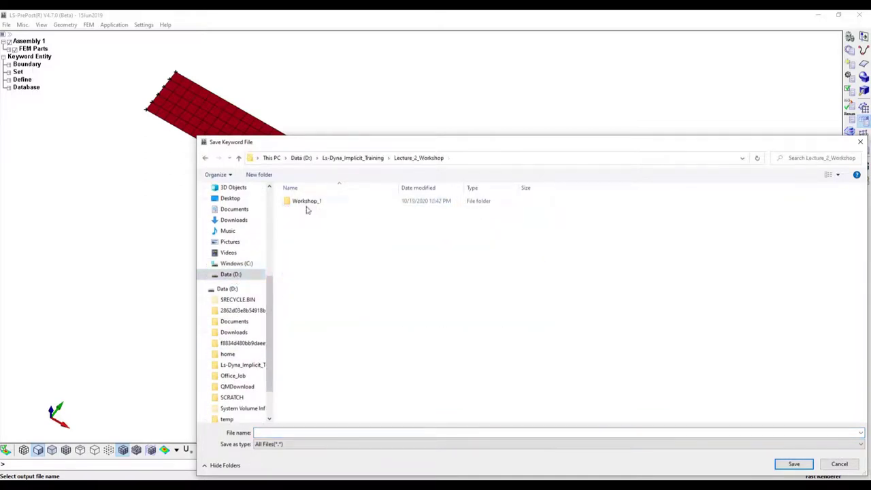
pyautogui.doubleClick(306, 205)
# Create a new folder named Explicit inside Workshop_1 and open it as the save location
pyautogui.rightClick(318, 237)
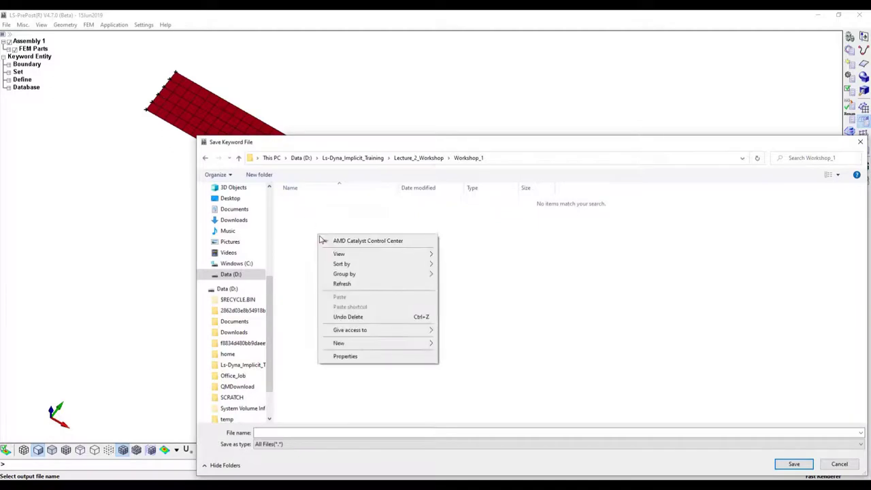
pyautogui.moveTo(378, 343)
pyautogui.click(477, 163)
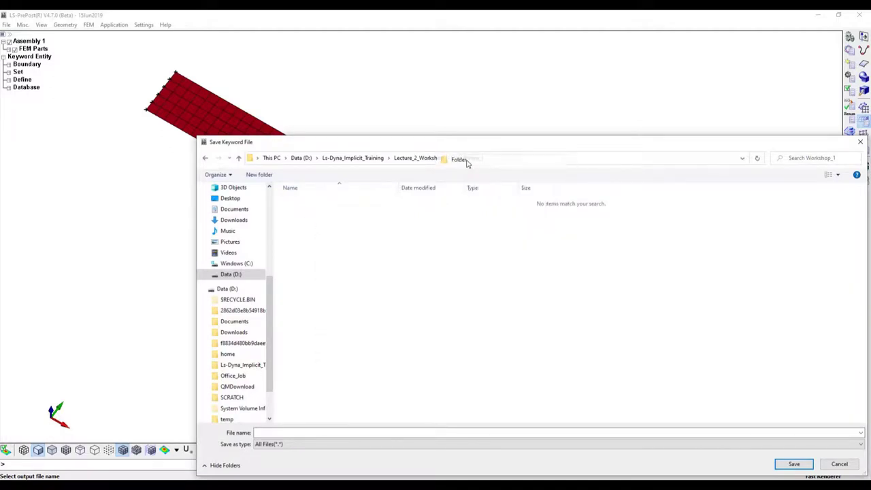
pyautogui.write('Explicit')
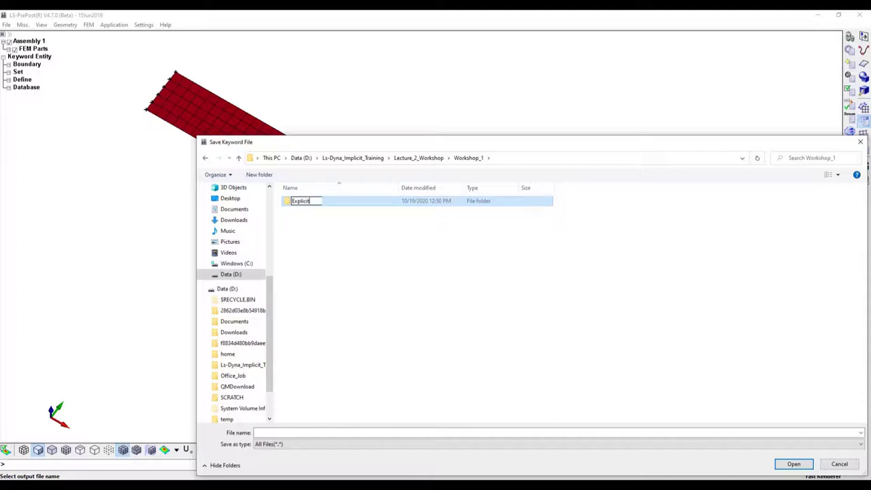
pyautogui.click(395, 259)
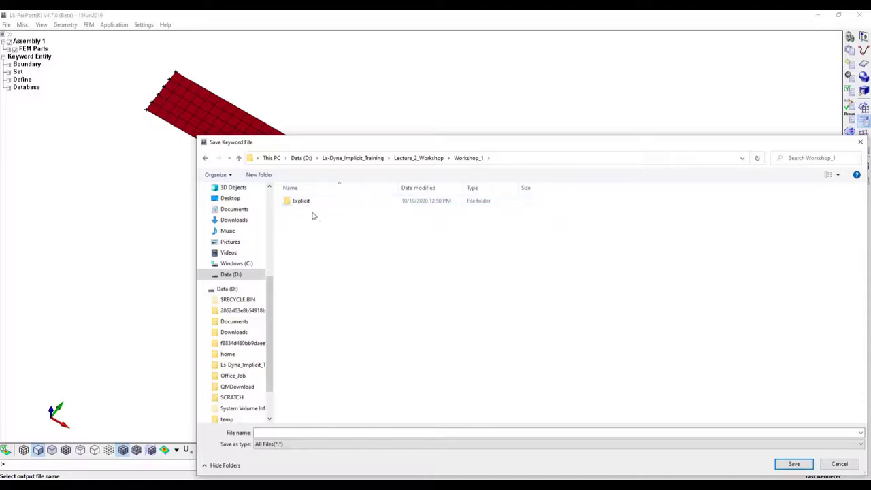
pyautogui.doubleClick(315, 201)
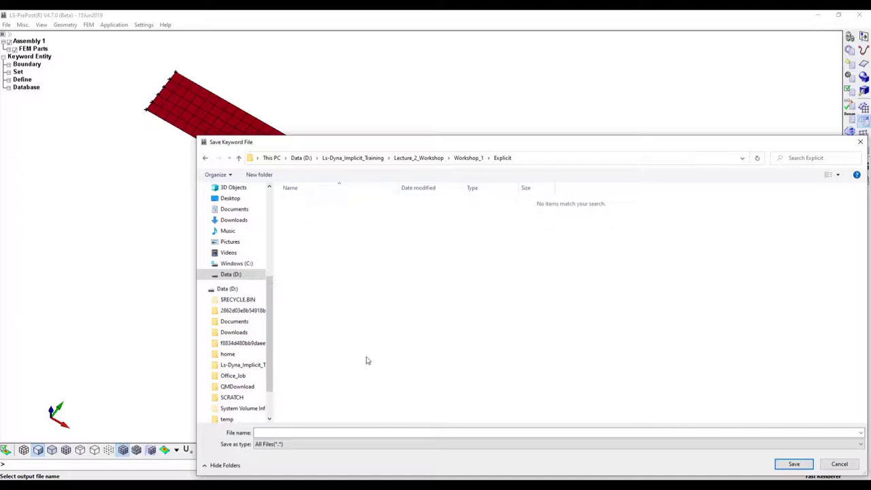
# Save the model as the keyword file Explicit.k in the Explicit folder
pyautogui.click(324, 433)
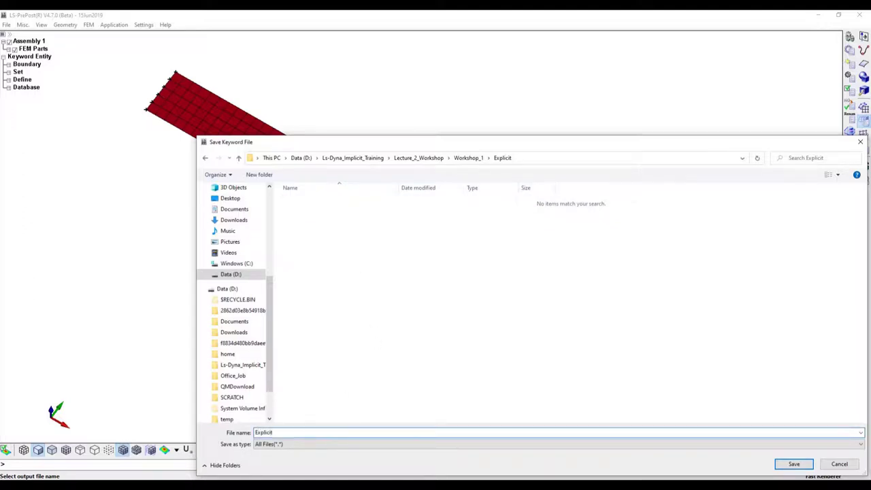
pyautogui.click(794, 464)
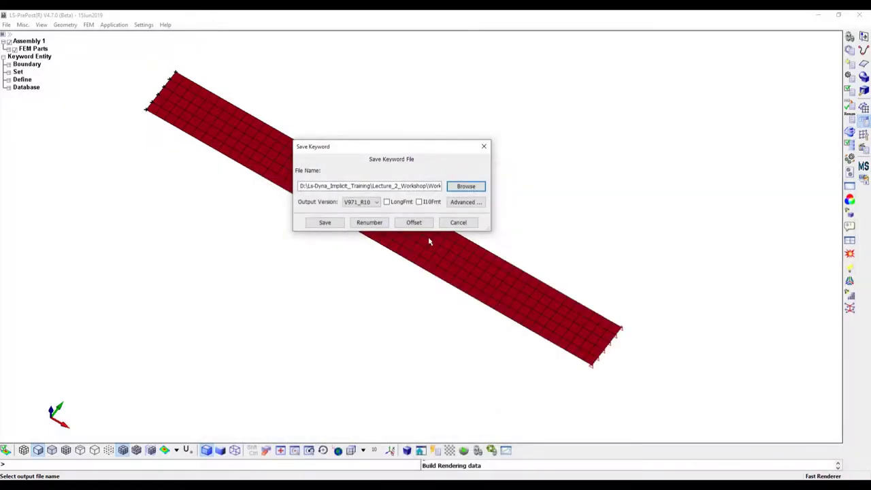
pyautogui.click(323, 222)
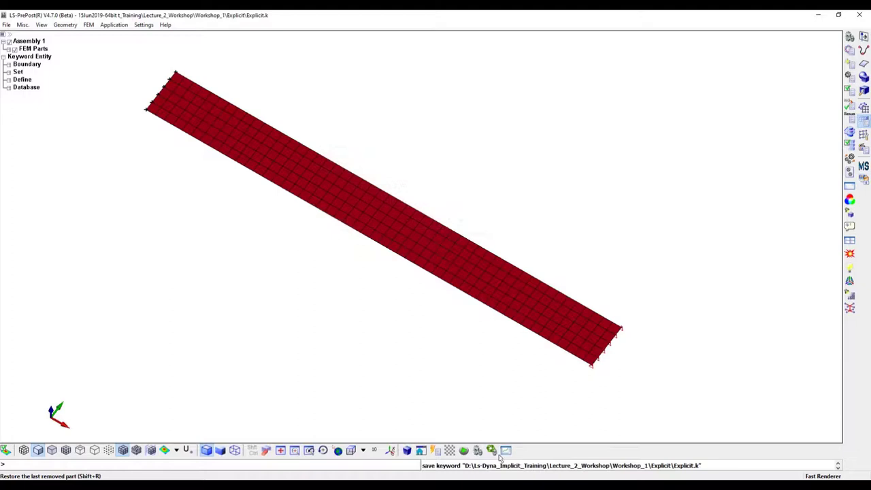
# Open LS-Run, select Explicit.k as the input file and start the LS-DYNA job
pyautogui.click(5, 24)
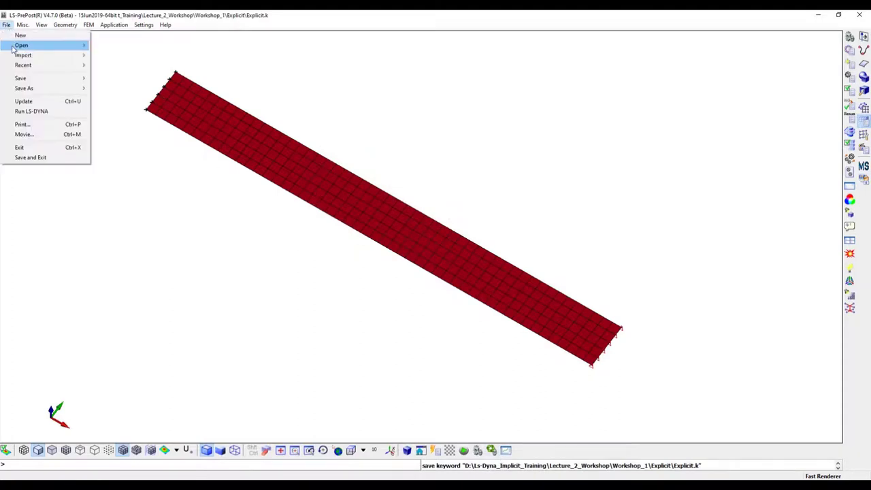
pyautogui.click(53, 110)
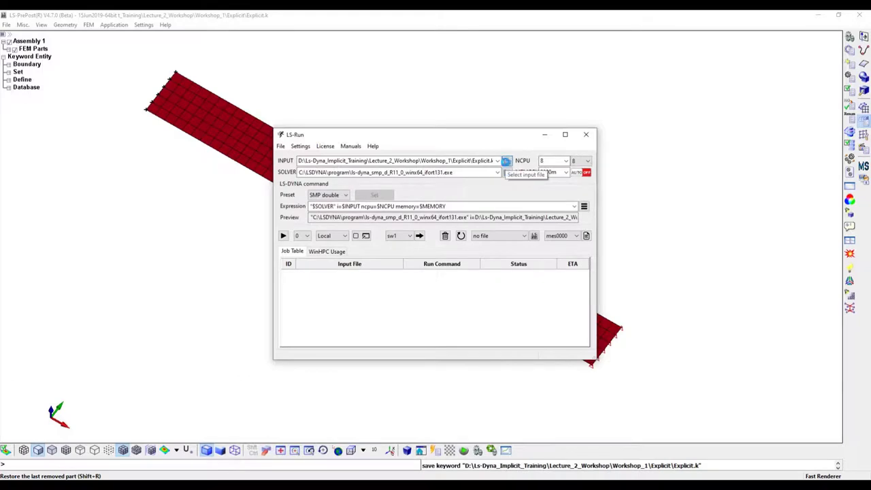
pyautogui.click(507, 165)
pyautogui.click(373, 216)
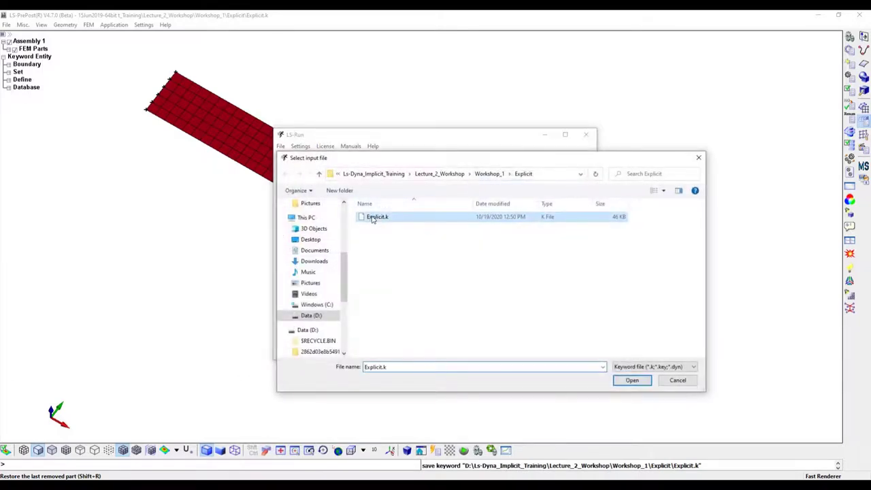
pyautogui.click(629, 383)
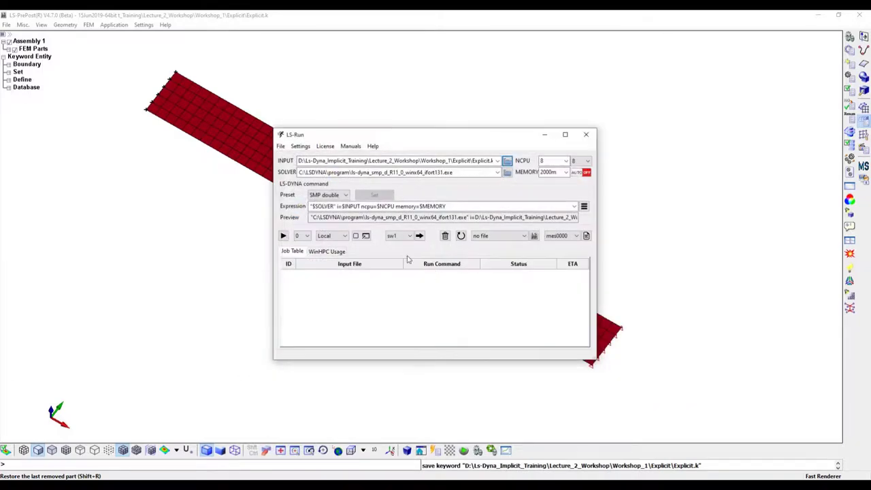
pyautogui.click(283, 236)
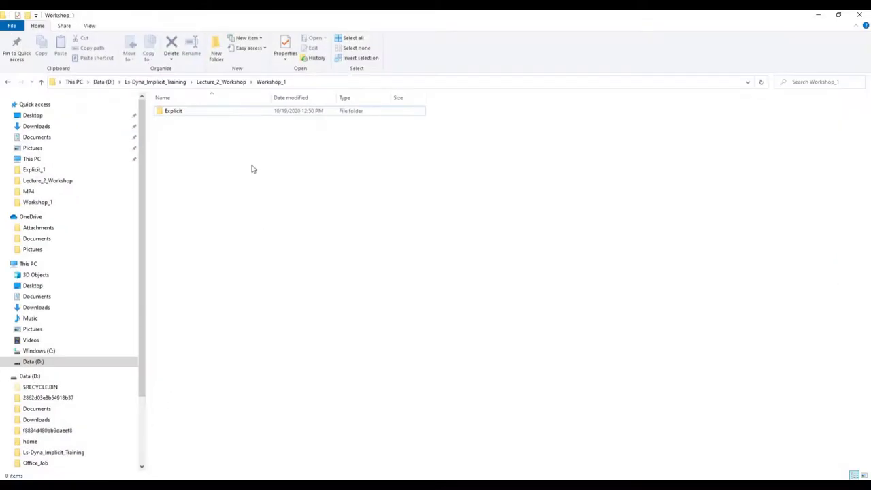
# Open the messag file from the Explicit folder in Notepad++ with file monitoring on and check the run's elapsed time
pyautogui.doubleClick(187, 114)
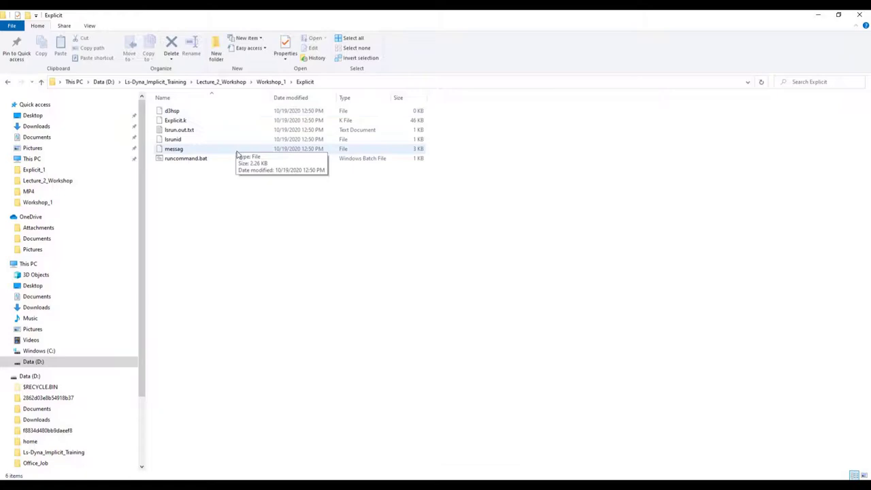
pyautogui.click(178, 151)
pyautogui.rightClick(178, 151)
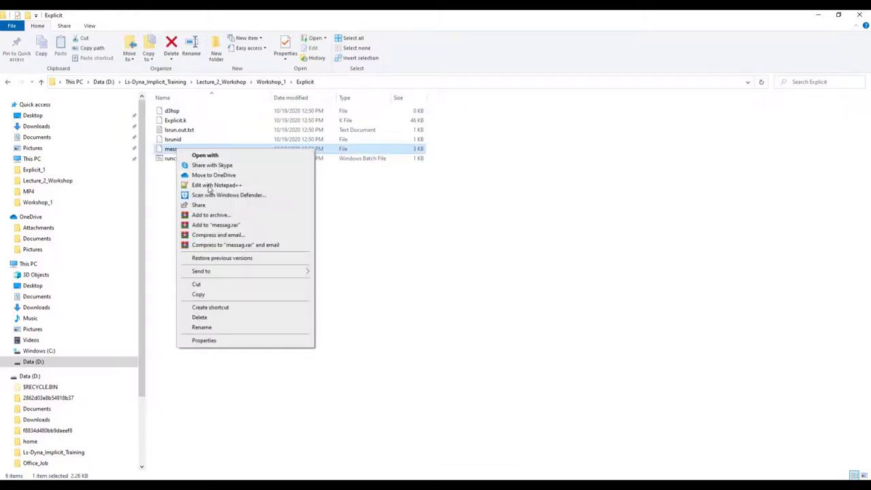
pyautogui.click(231, 194)
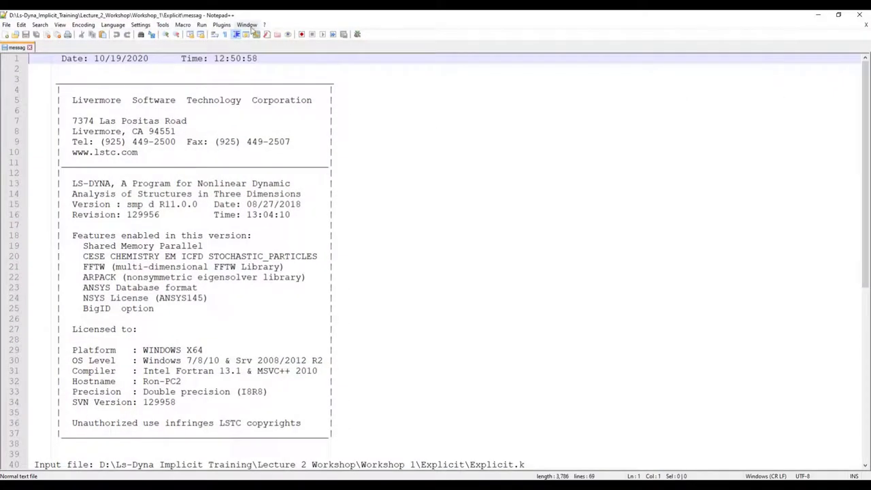
pyautogui.click(286, 34)
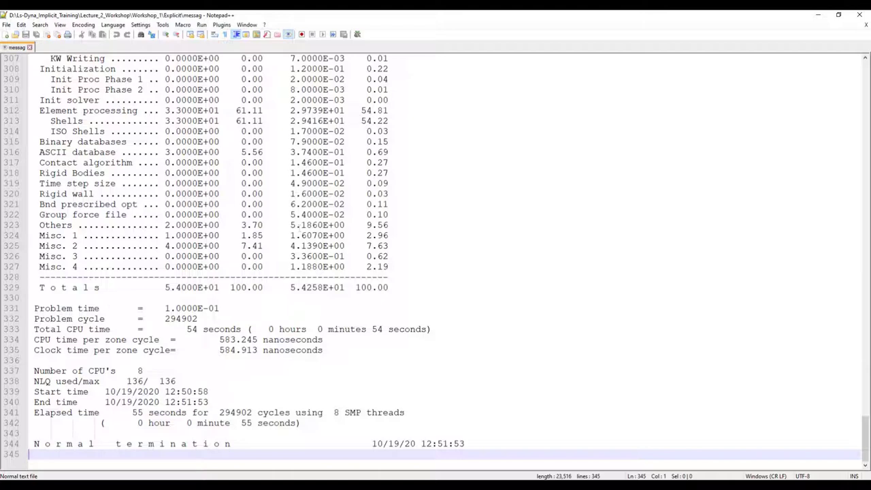
pyautogui.moveTo(241, 423); pyautogui.dragTo(252, 423)
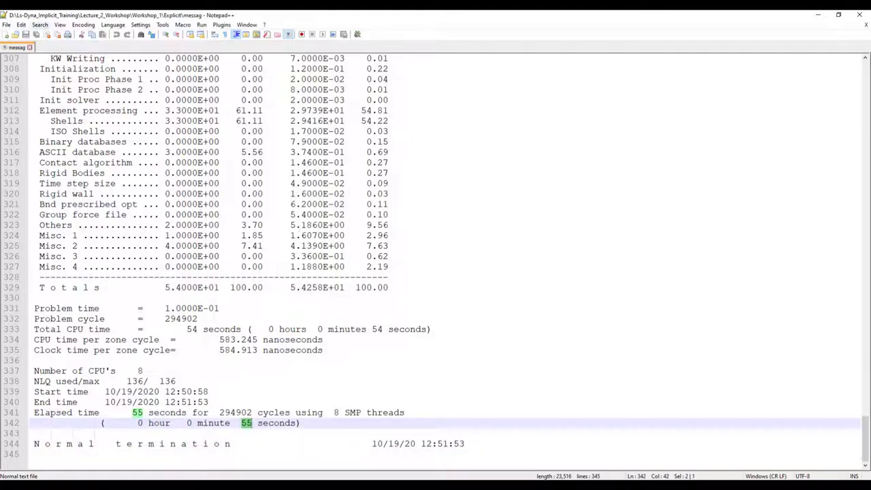
pyautogui.click(30, 47)
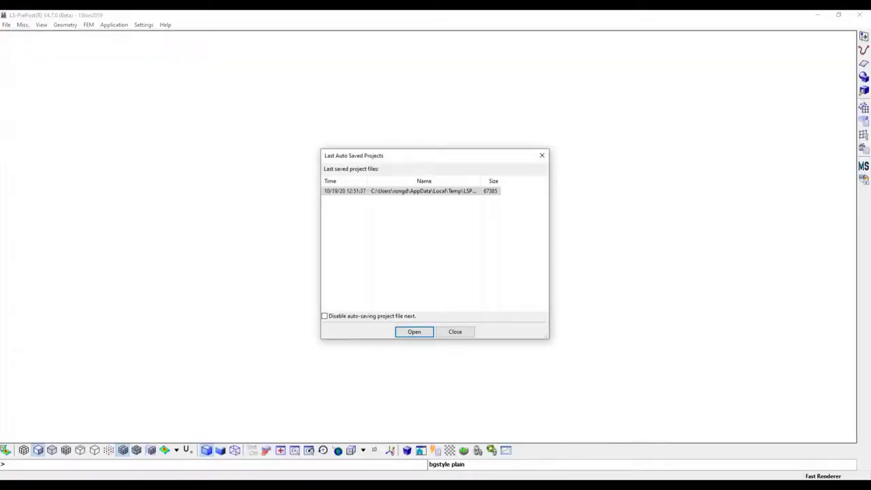
# Dismiss the auto-saved project list in the new LS-PrePost session and load the d3plot binary results from the Explicit folder
pyautogui.click(454, 332)
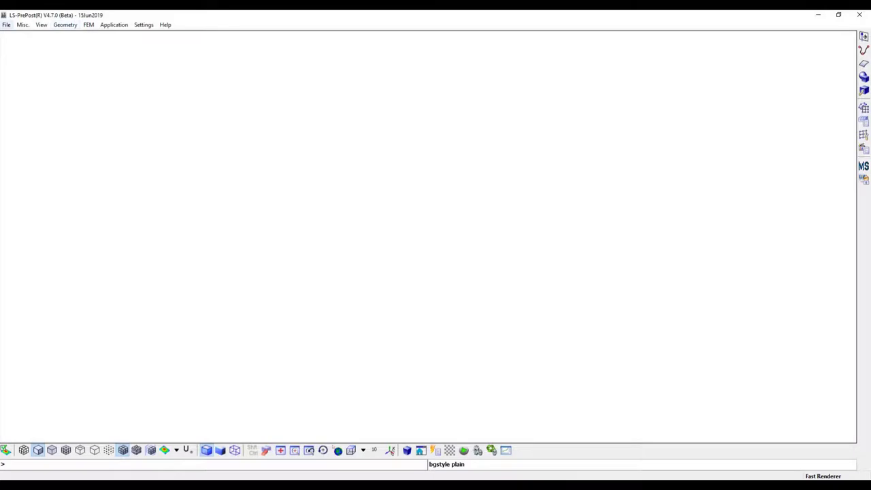
pyautogui.click(6, 24)
pyautogui.moveTo(22, 45)
pyautogui.click(128, 45)
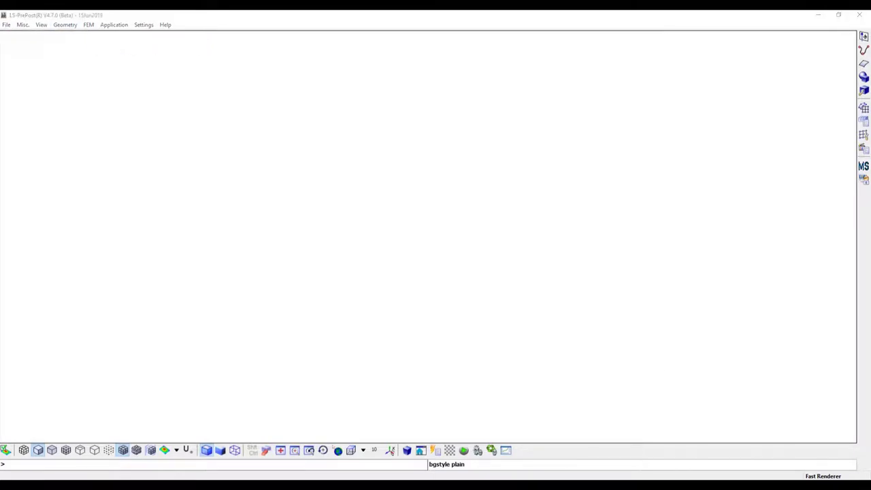
pyautogui.click(100, 95)
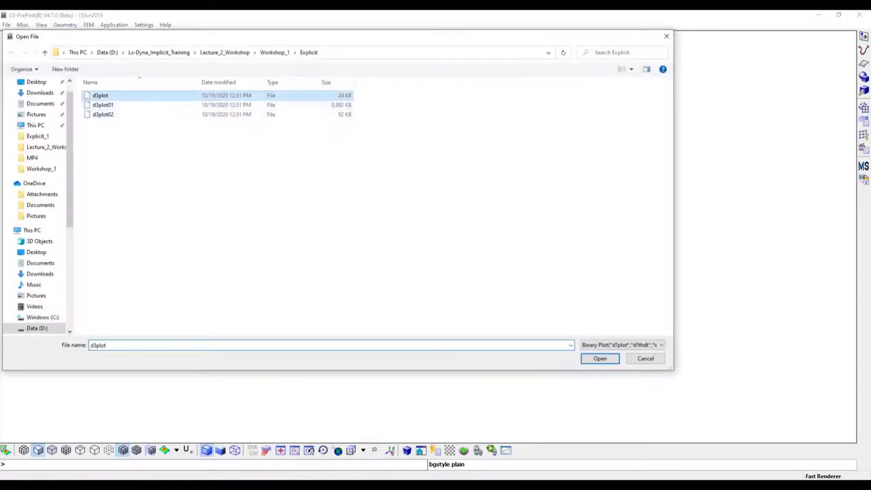
pyautogui.click(599, 357)
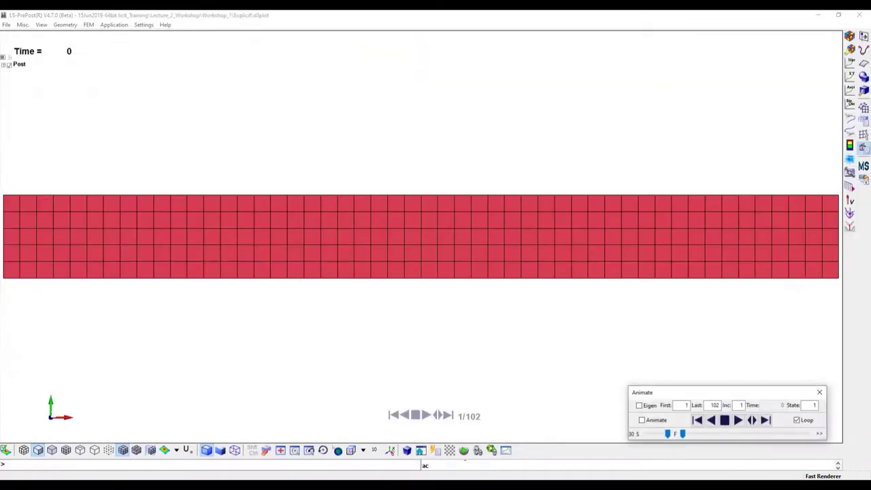
# Rotate the strip into an oblique 3D view and play its deformation animation forward, stopping it at state 24
pyautogui.keyDown('ctrl'); pyautogui.moveTo(435, 272); pyautogui.dragTo(384, 193); pyautogui.keyUp('ctrl')
pyautogui.click(738, 420)
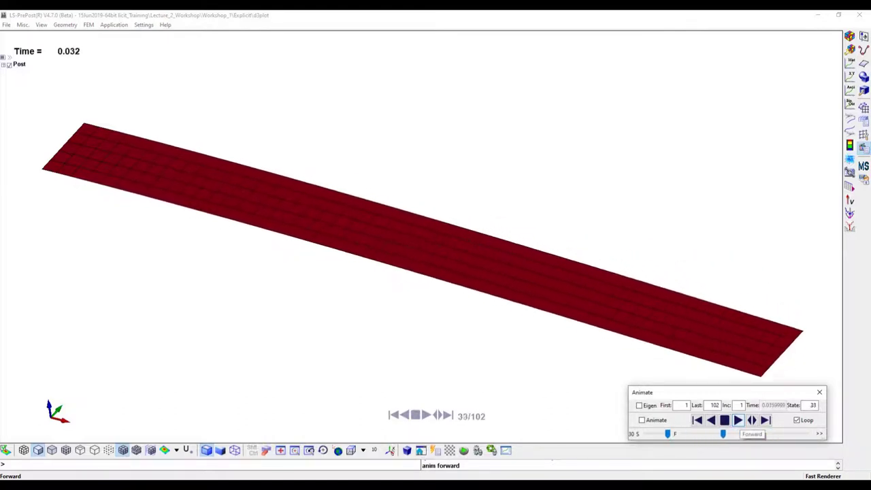
pyautogui.click(724, 420)
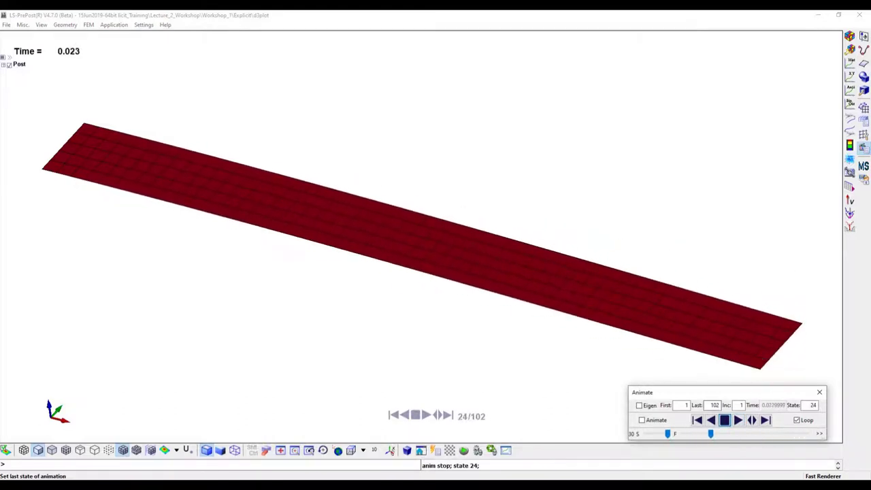
# Open the Binary Output tool and load the binout file from the Explicit folder
pyautogui.click(88, 25)
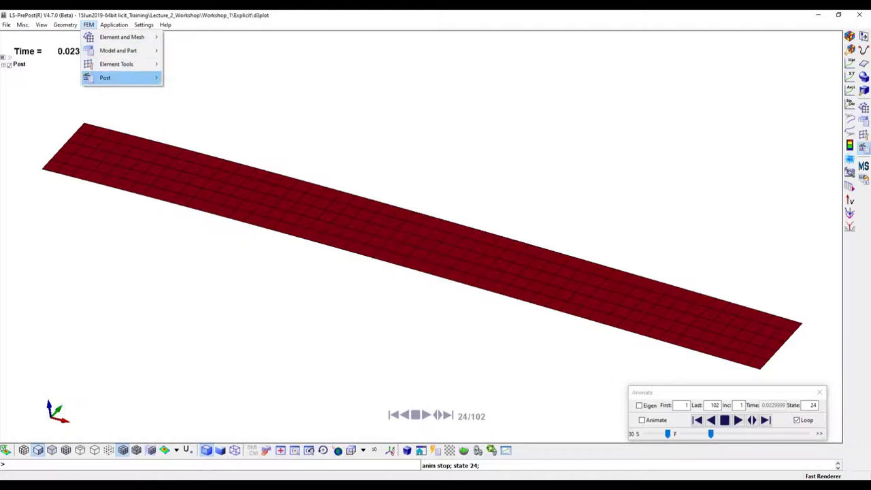
pyautogui.moveTo(109, 78)
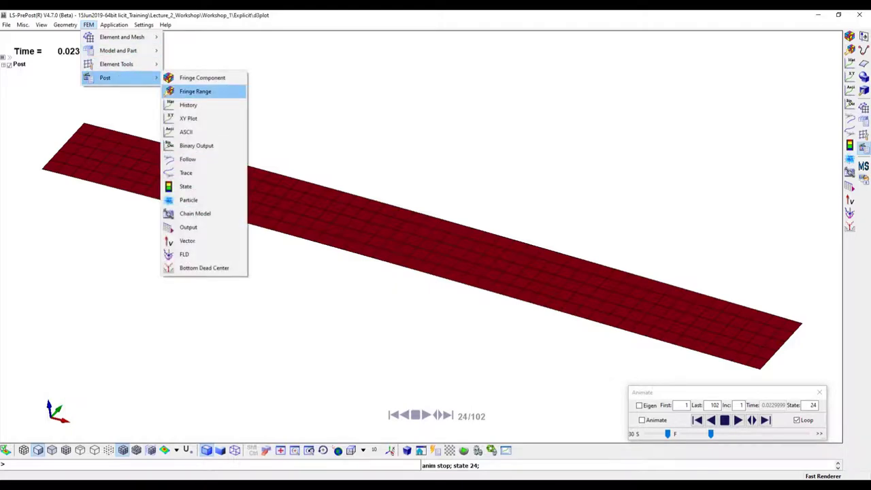
pyautogui.click(196, 145)
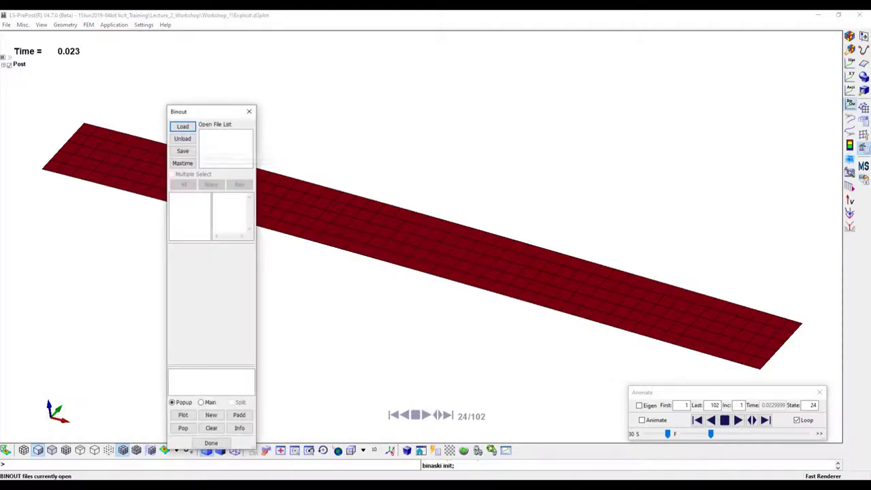
pyautogui.click(182, 126)
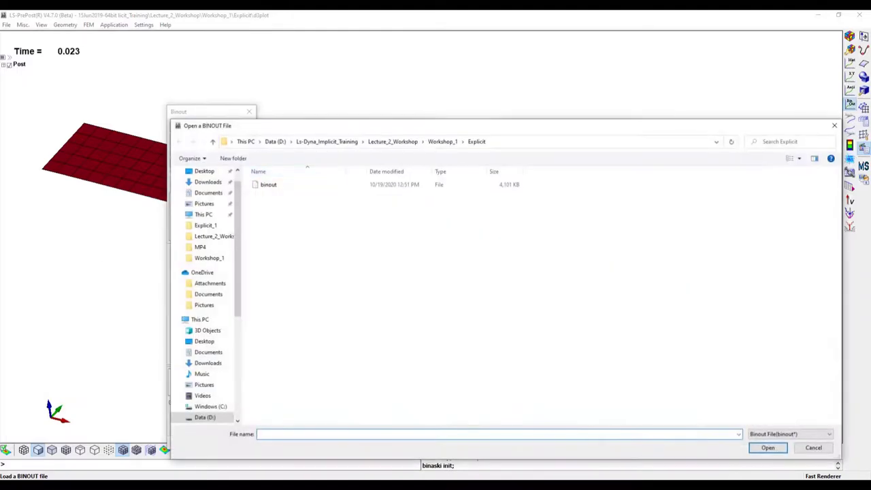
pyautogui.click(268, 184)
pyautogui.click(767, 447)
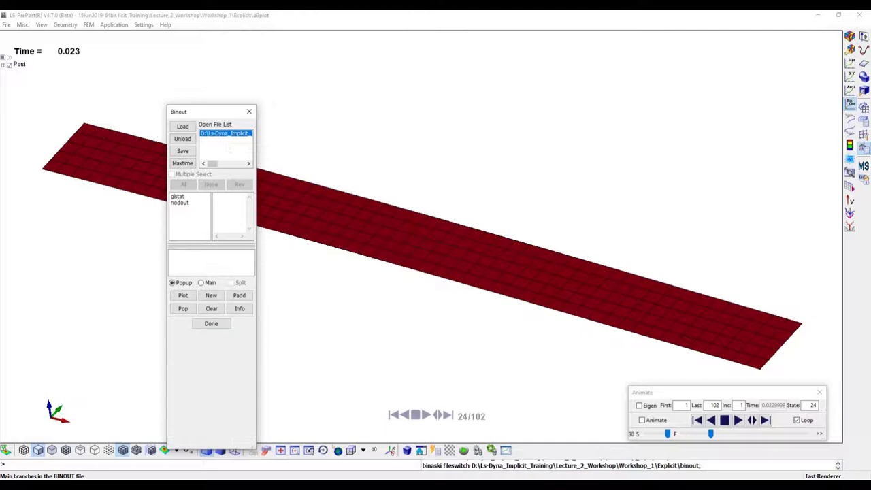
# Plot the z_displacement history of node 303 from the nodout data
pyautogui.click(180, 202)
pyautogui.click(175, 271)
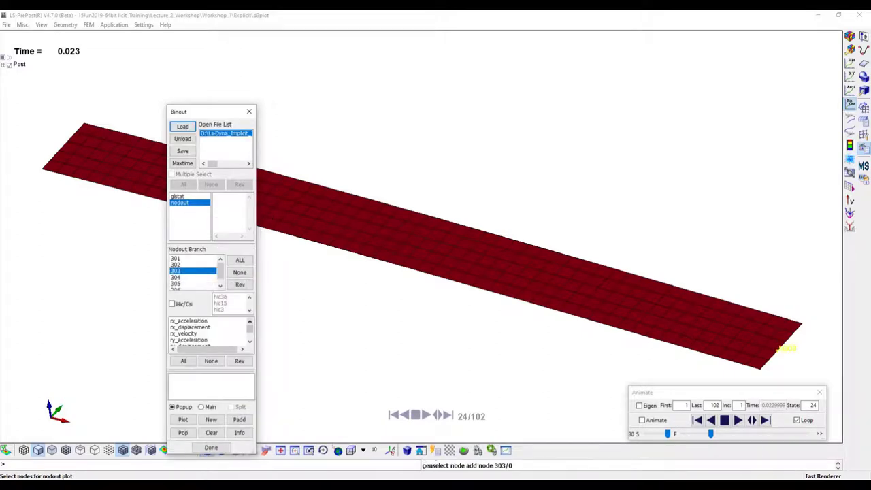
pyautogui.scroll(-5, 204, 332)
pyautogui.scroll(-5, 204, 332)
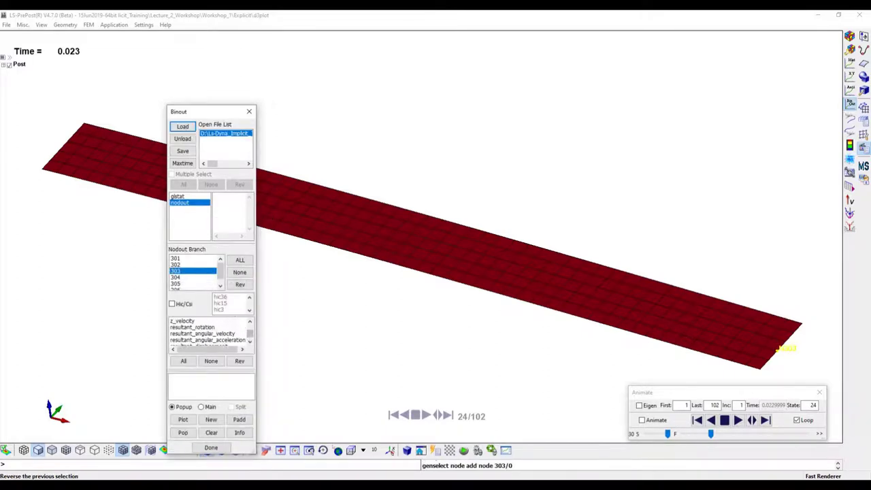
pyautogui.click(194, 334)
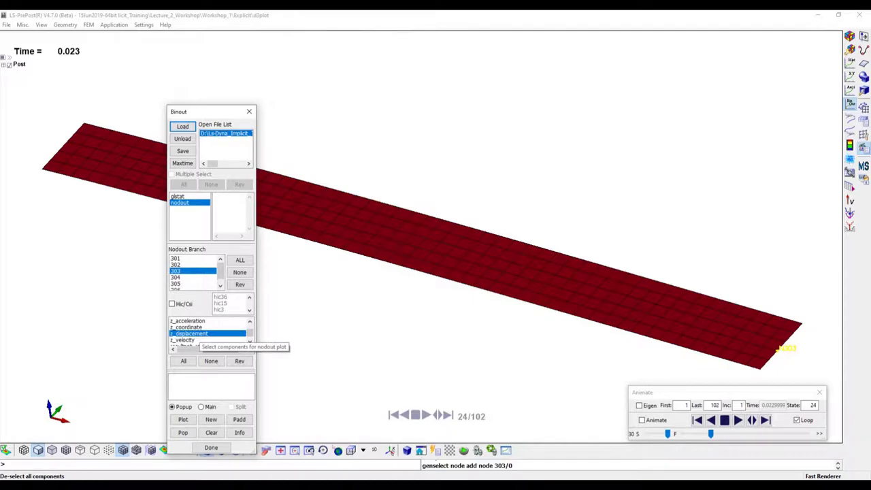
pyautogui.click(183, 420)
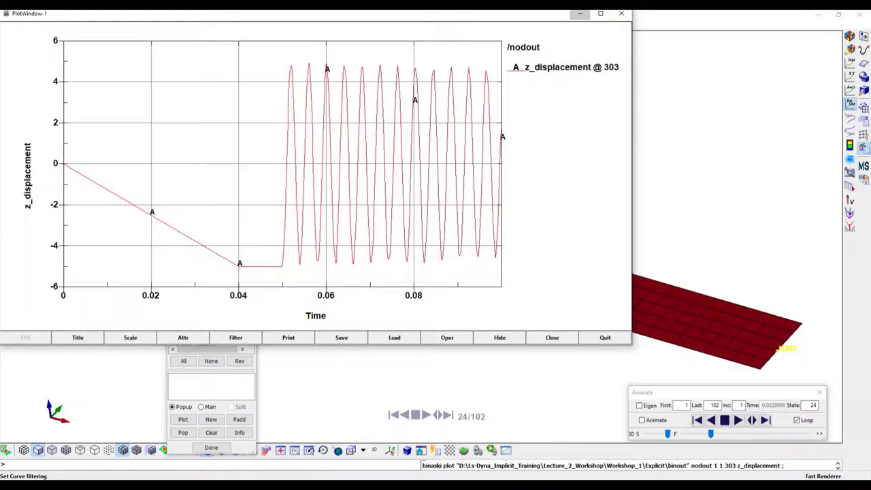
# Minimize the displacement plot and switch to the LS-PrePost session holding the Explicit.k model
pyautogui.click(579, 13)
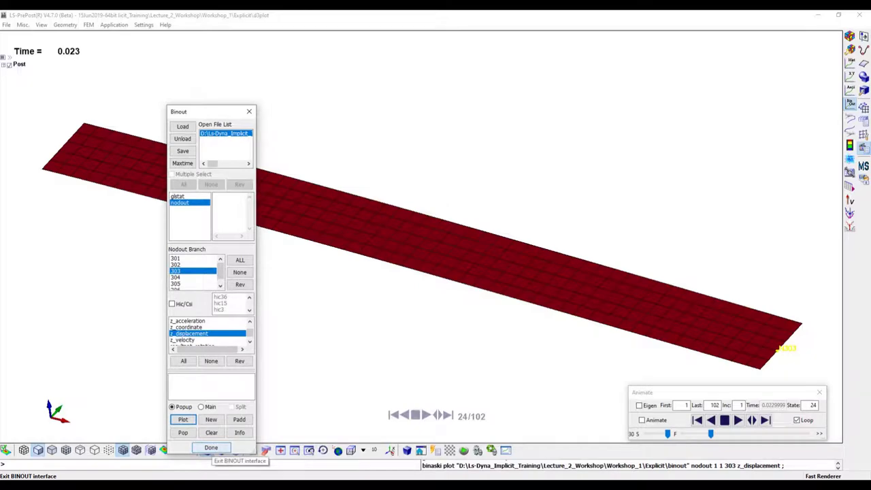
pyautogui.click(211, 447)
pyautogui.moveTo(498, 484)
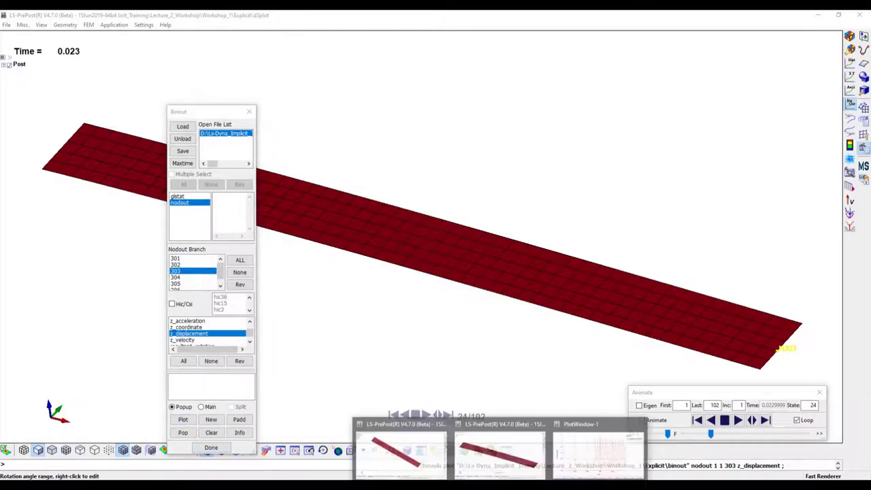
pyautogui.click(400, 449)
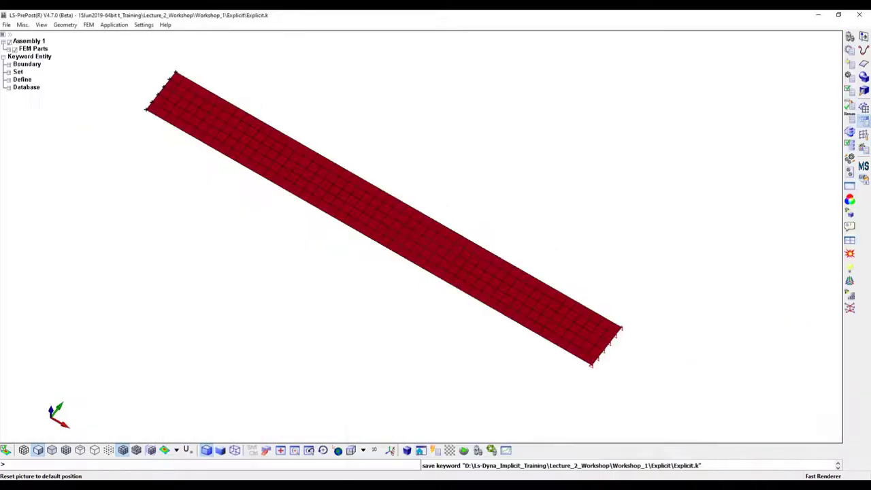
# Create a *SET_PART entity with set ID 1 titled Part_Set containing the shell strip part
pyautogui.click(88, 25)
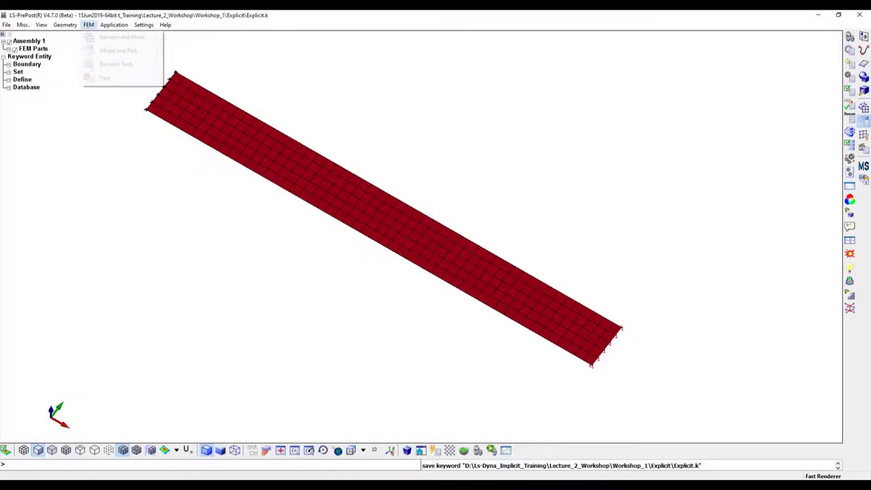
pyautogui.moveTo(117, 50)
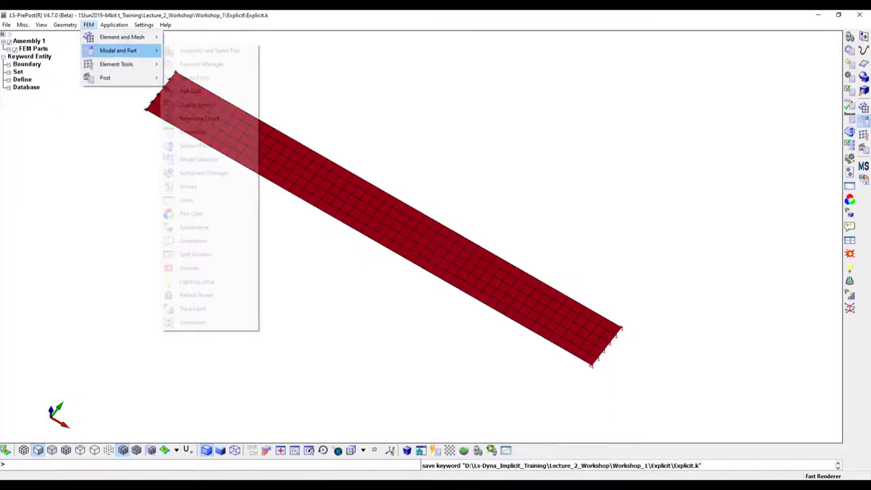
pyautogui.click(194, 77)
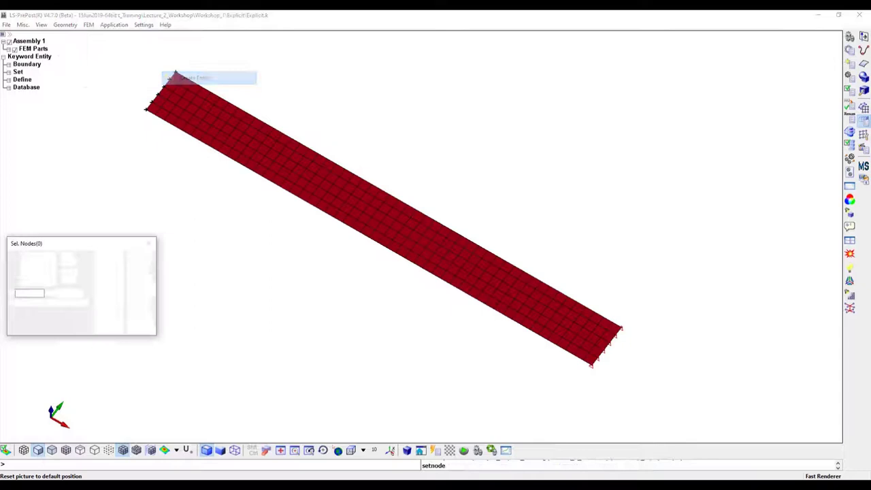
pyautogui.click(210, 285)
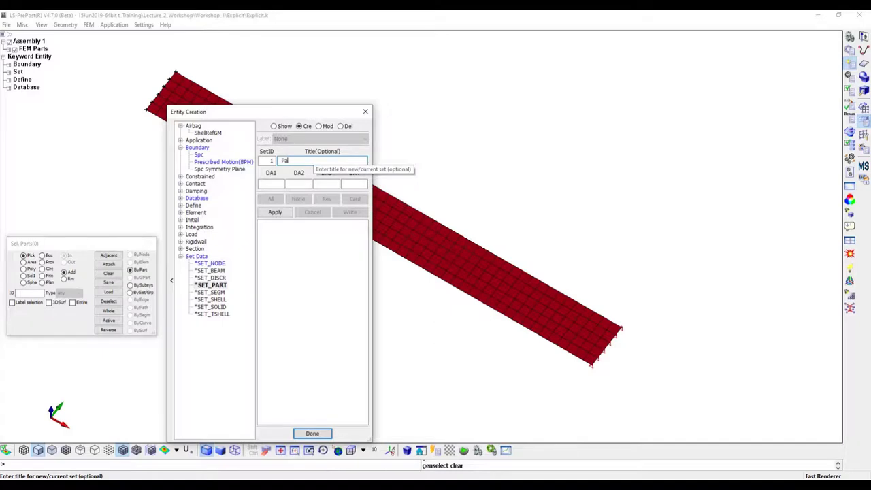
pyautogui.write('Part_Set')
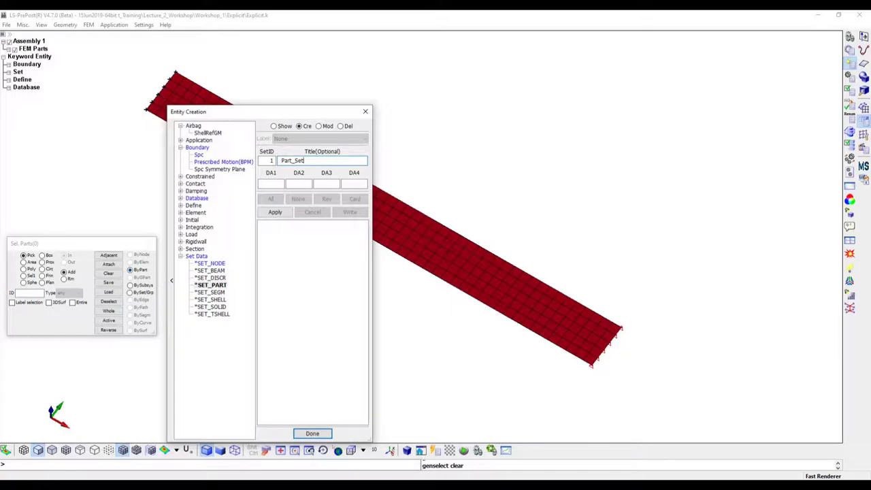
pyautogui.click(488, 262)
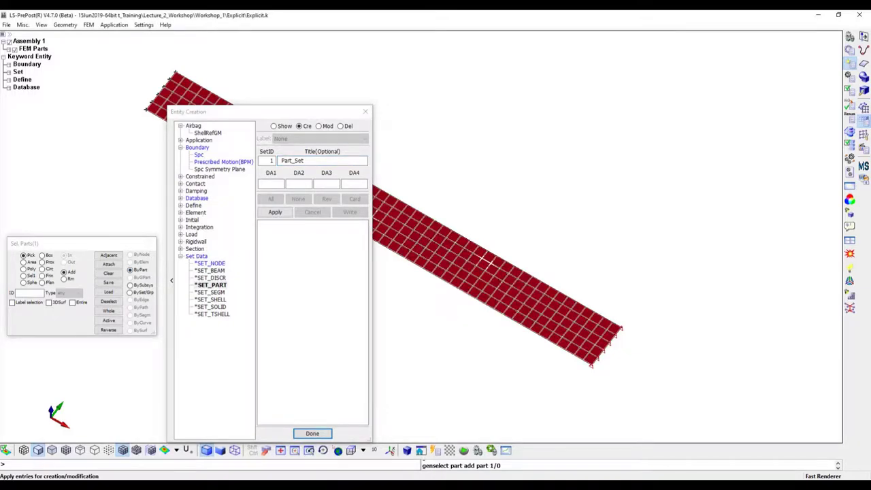
pyautogui.click(275, 213)
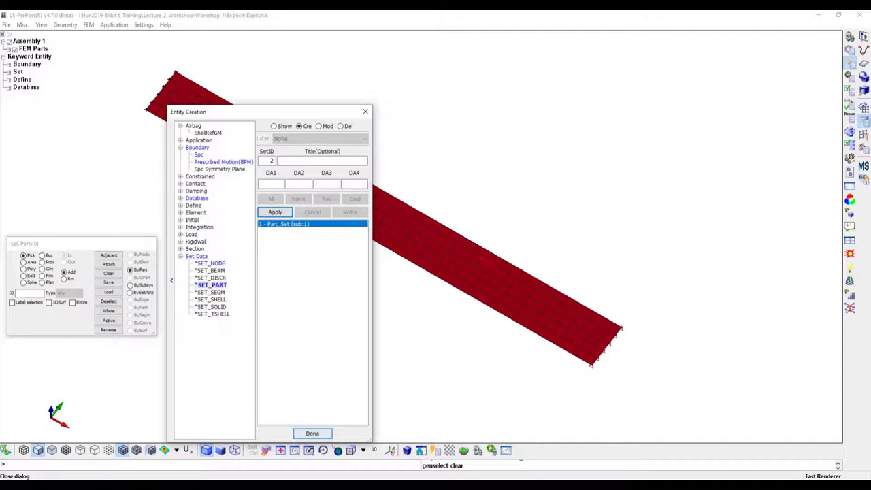
pyautogui.click(312, 434)
# Open the Keyword Manager and list all available keywords instead of only those in the model
pyautogui.click(88, 24)
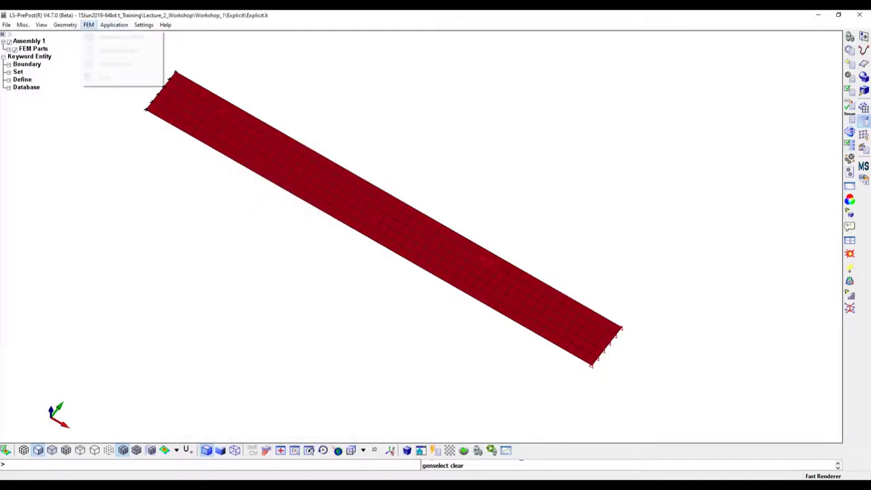
pyautogui.moveTo(118, 50)
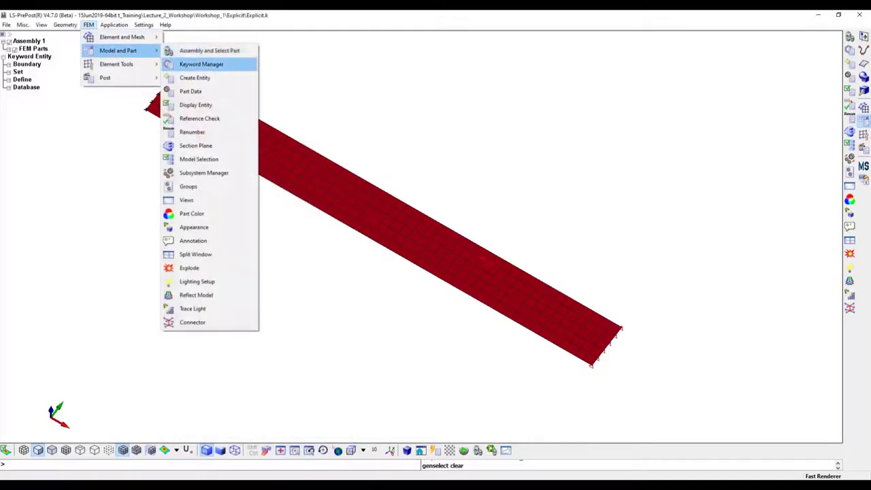
pyautogui.click(205, 64)
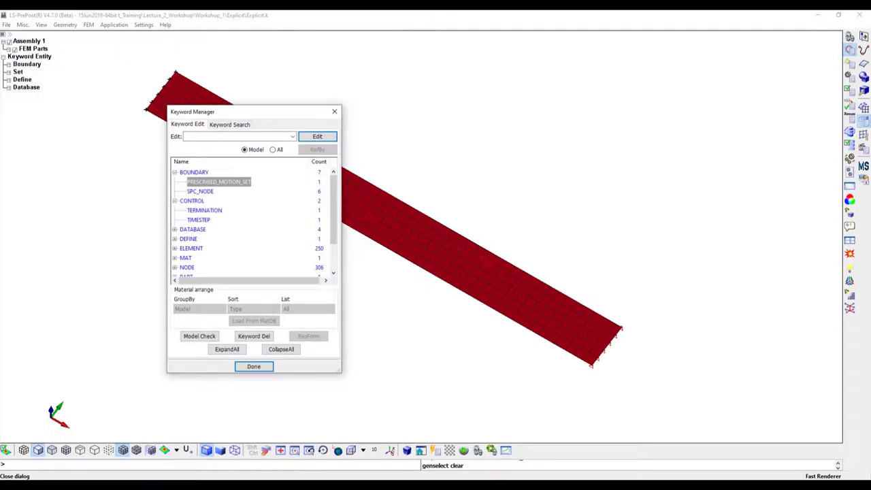
pyautogui.click(273, 149)
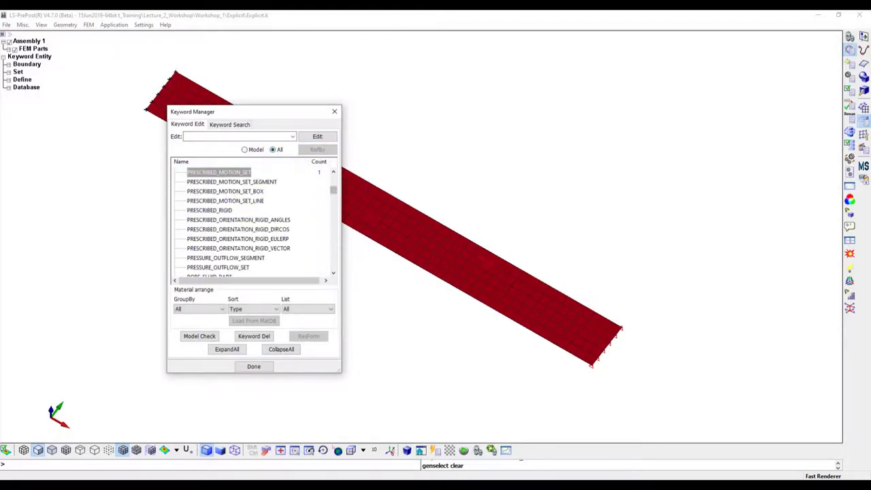
# Find SPRINGBACK_SEAMLESS among the INTERFACE keywords and open its input form
pyautogui.moveTo(334, 190); pyautogui.dragTo(333, 177)
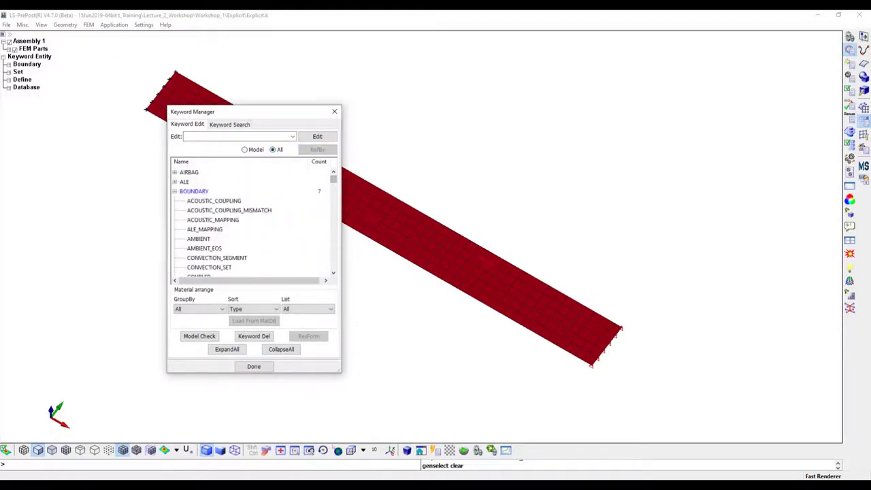
pyautogui.click(175, 191)
pyautogui.scroll(-4, 252, 220)
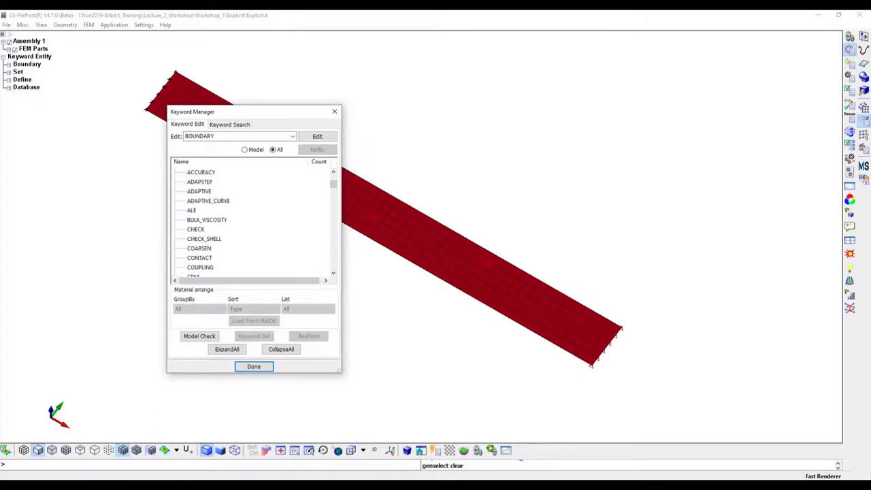
pyautogui.click(192, 220)
pyautogui.scroll(-8, 252, 219)
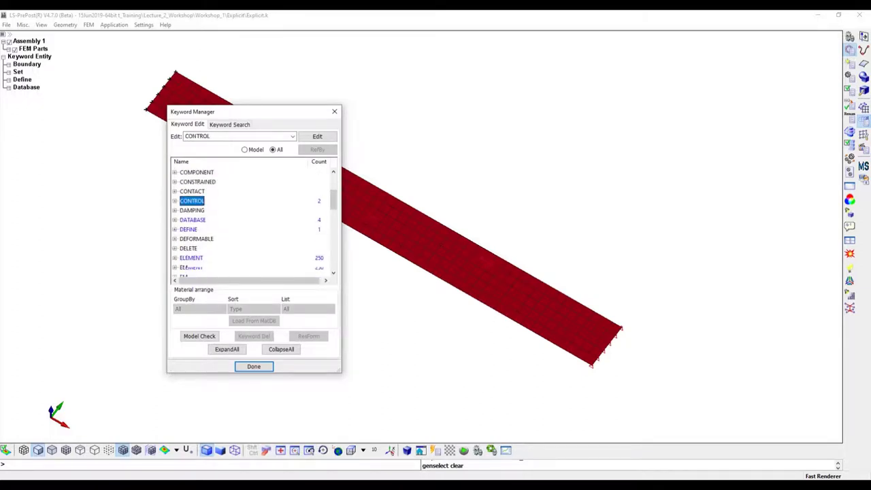
pyautogui.scroll(-1, 252, 223)
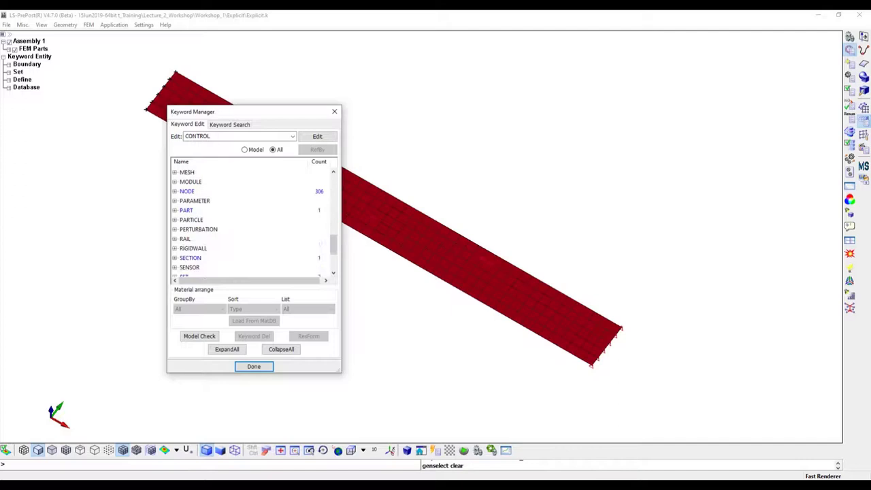
pyautogui.scroll(5, 252, 223)
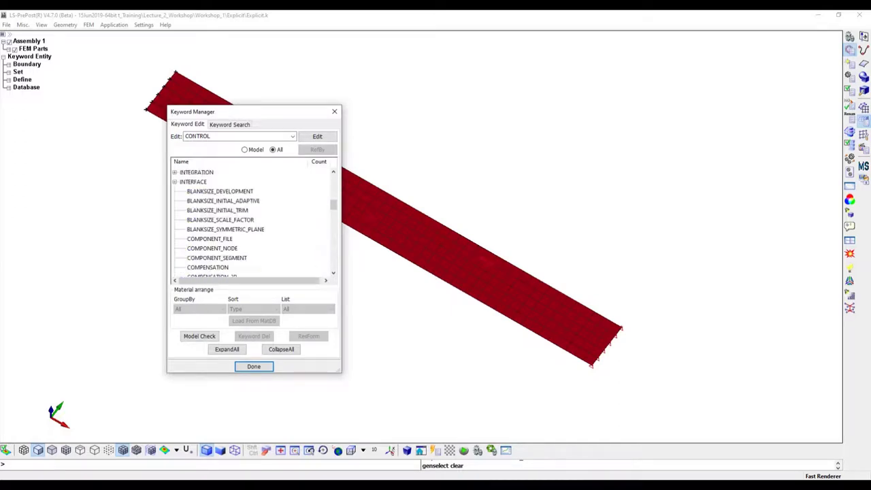
pyautogui.scroll(-7, 252, 223)
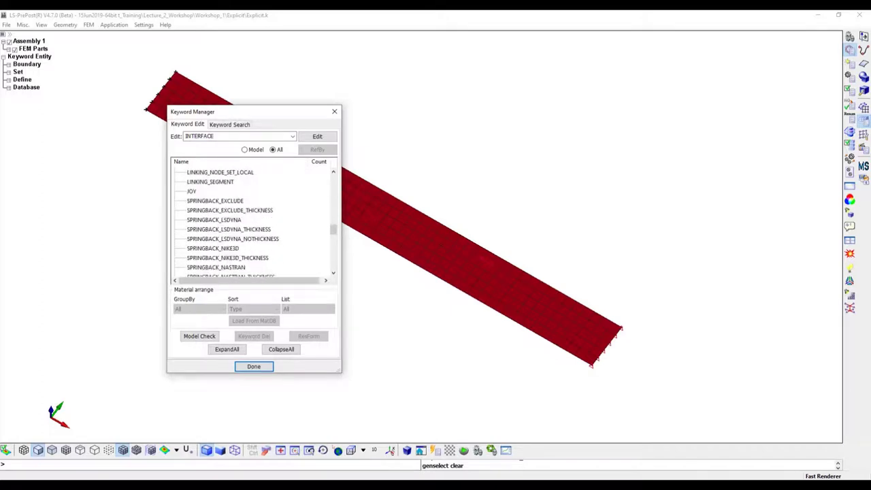
pyautogui.scroll(-2, 252, 223)
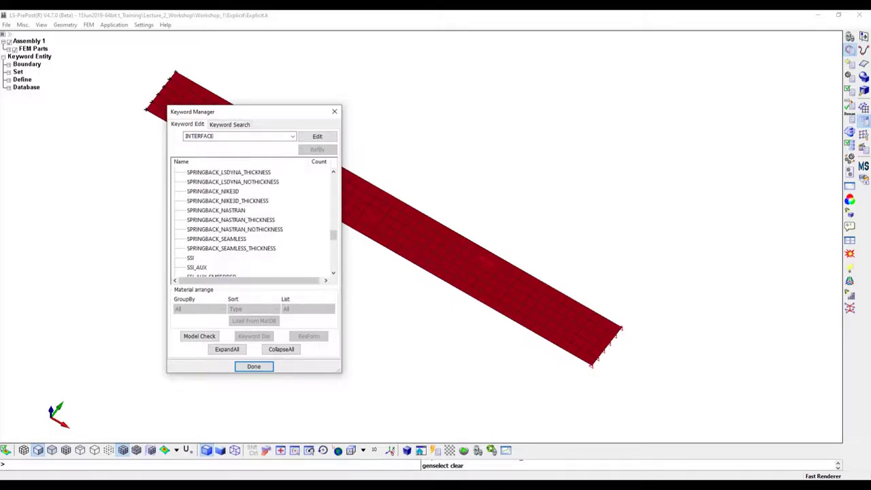
pyautogui.click(216, 239)
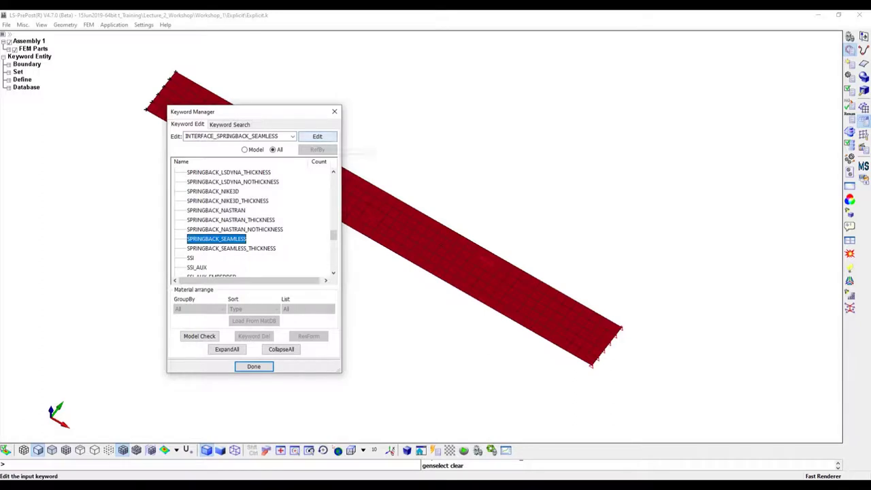
pyautogui.click(317, 136)
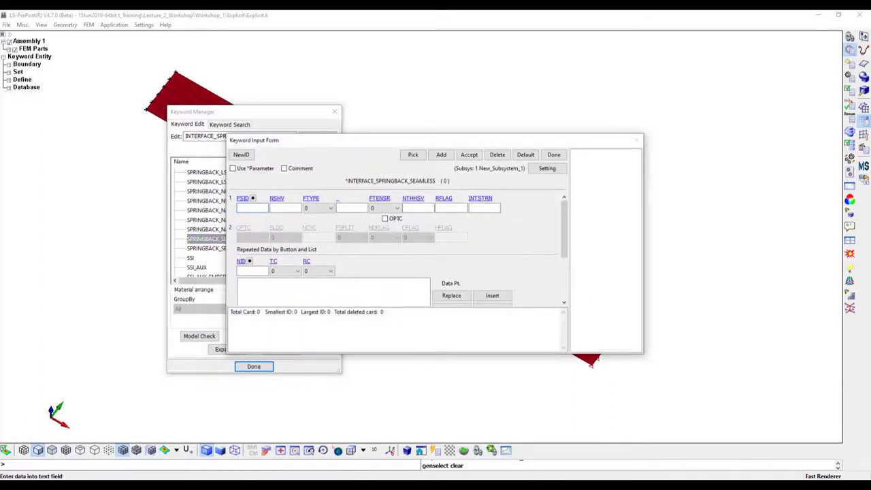
# Define *INTERFACE_SPRINGBACK_SEAMLESS with PSID linked to Part_Set (1) and NSHV 100, accept it, and close the Keyword Manager
pyautogui.click(253, 198)
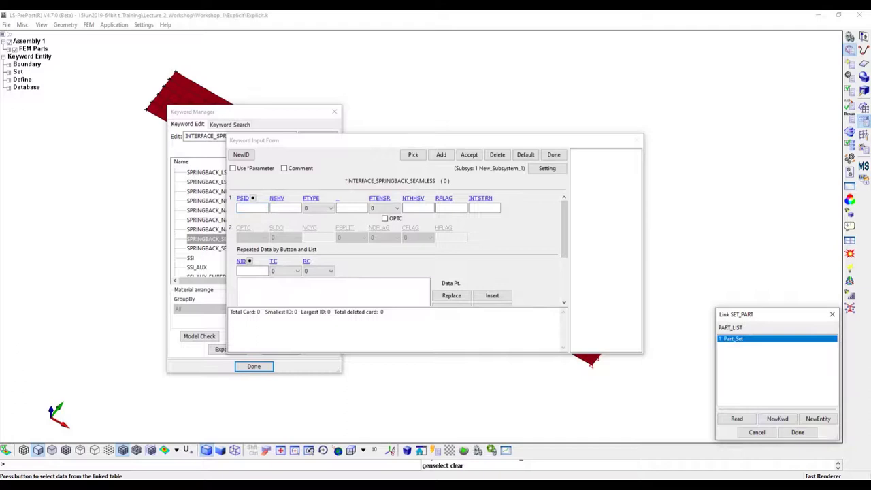
pyautogui.click(797, 432)
pyautogui.click(277, 208)
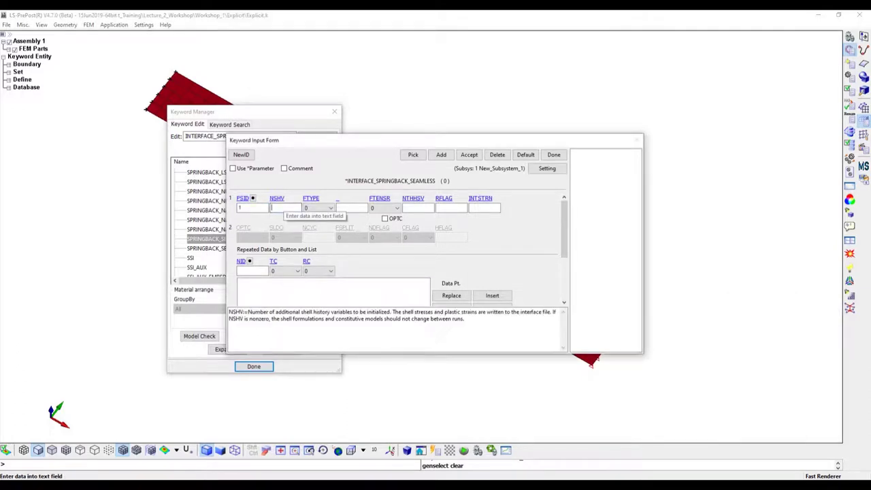
pyautogui.write('100')
pyautogui.click(384, 208)
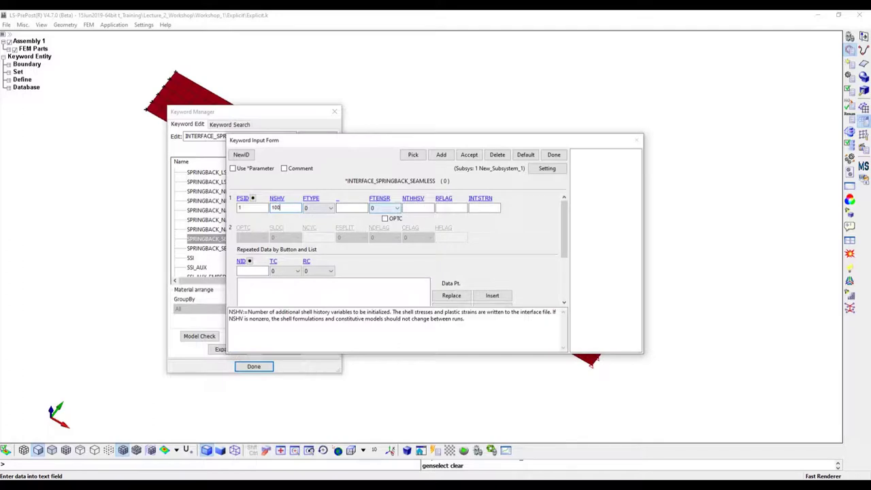
pyautogui.click(470, 155)
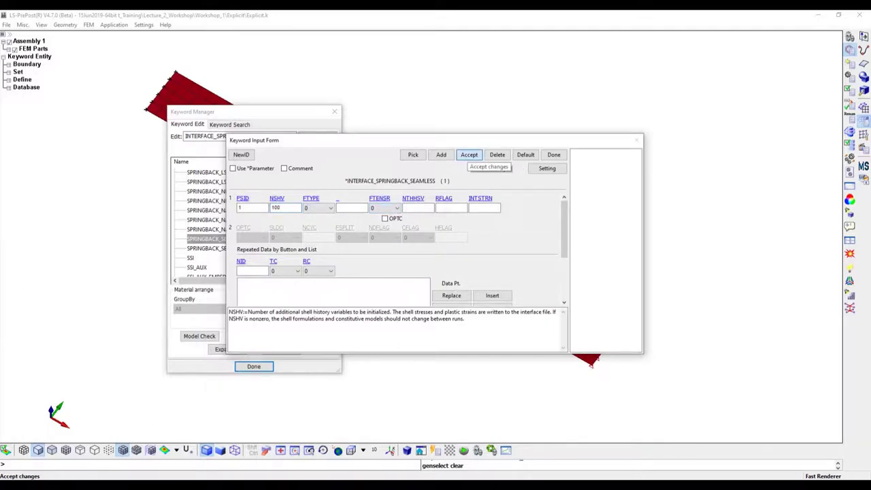
pyautogui.click(554, 154)
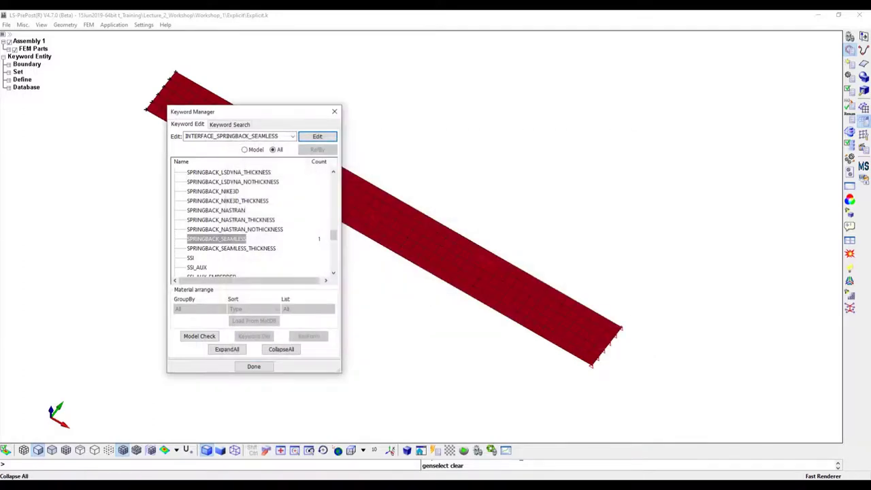
pyautogui.click(253, 366)
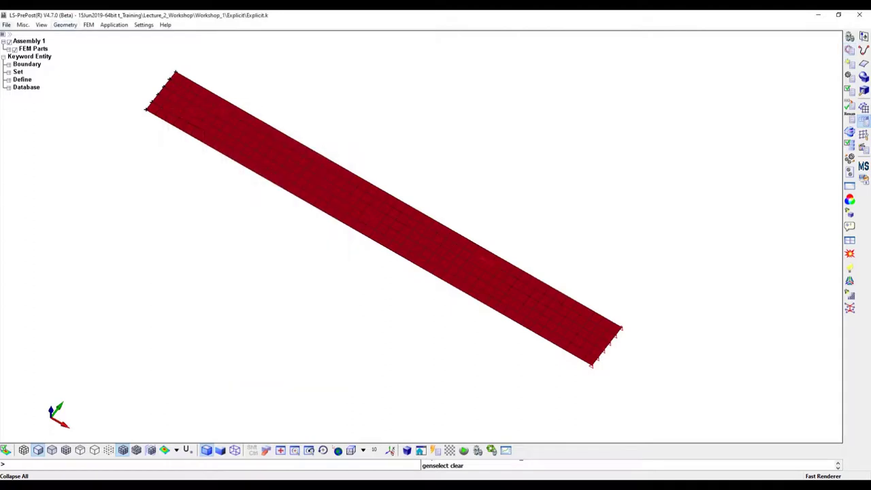
# Set the termination time ENDTIM to 0.05 in the model's *CONTROL_TERMINATION keyword, accept it, and close the Keyword Manager
pyautogui.click(6, 24)
pyautogui.click(122, 36)
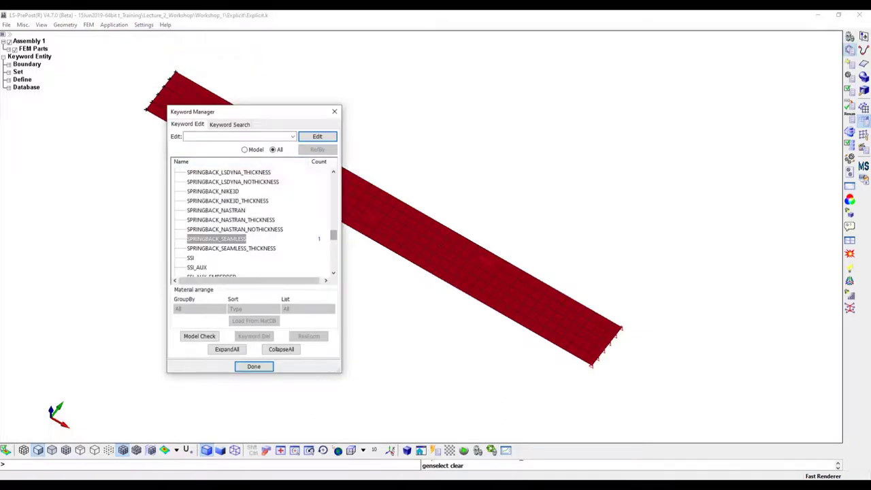
pyautogui.click(245, 149)
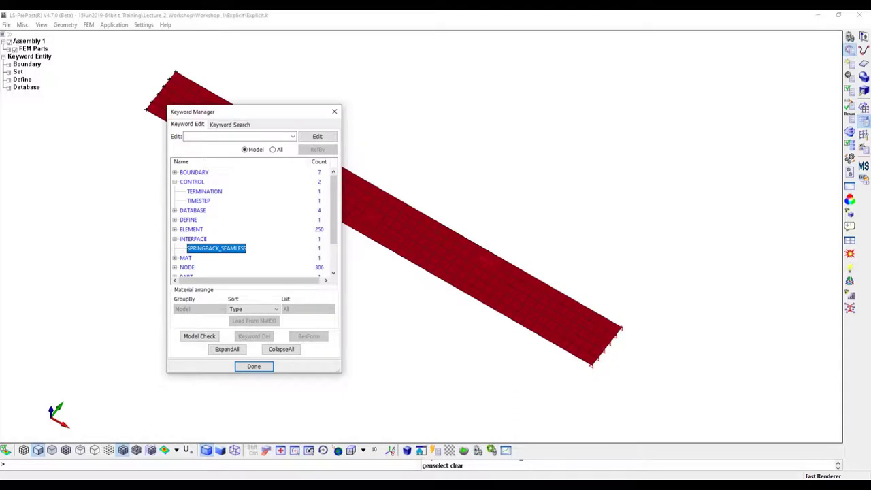
pyautogui.click(192, 182)
pyautogui.doubleClick(204, 191)
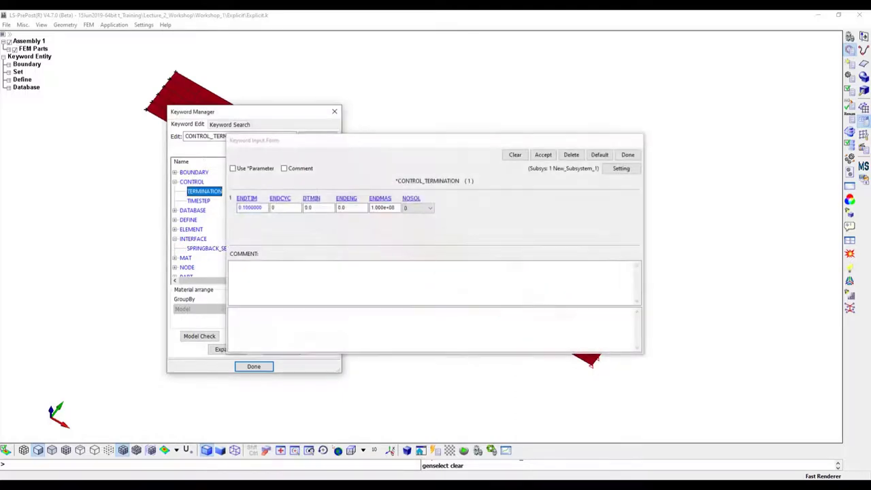
pyautogui.click(261, 207)
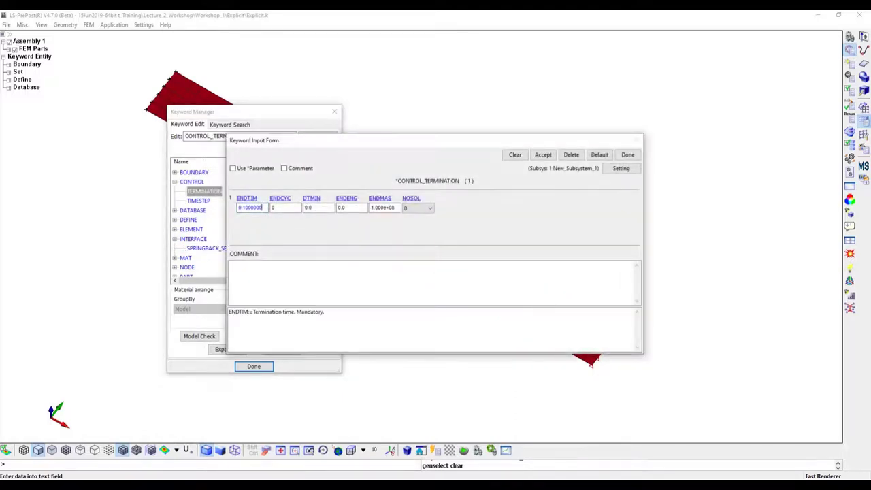
pyautogui.press('BackSpace')
pyautogui.press('BackSpace')
pyautogui.press('BackSpace')
pyautogui.press('BackSpace')
pyautogui.click(543, 155)
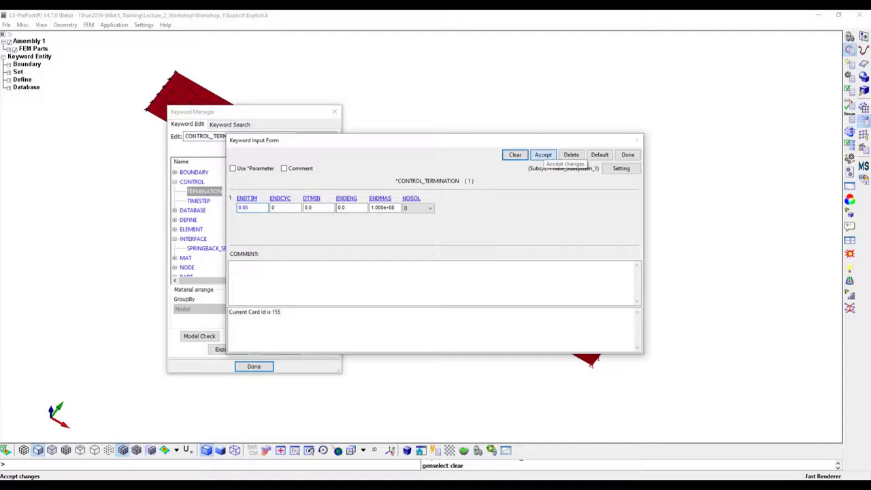
pyautogui.click(627, 154)
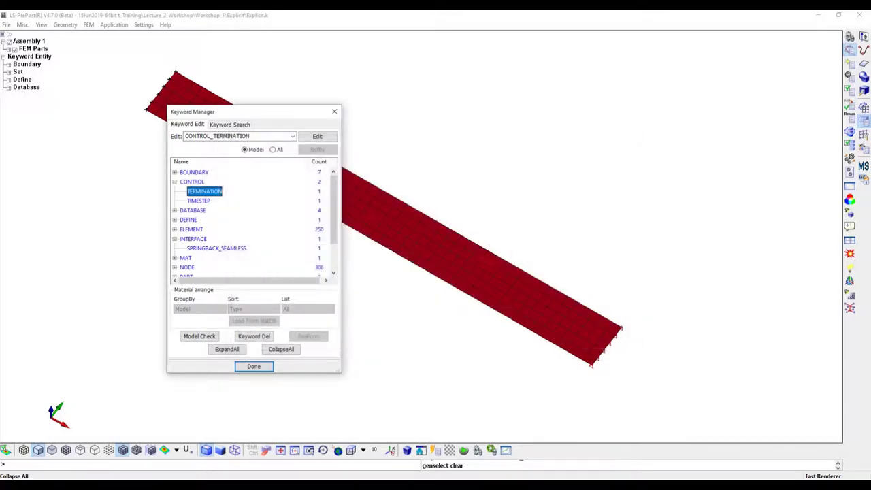
pyautogui.click(253, 366)
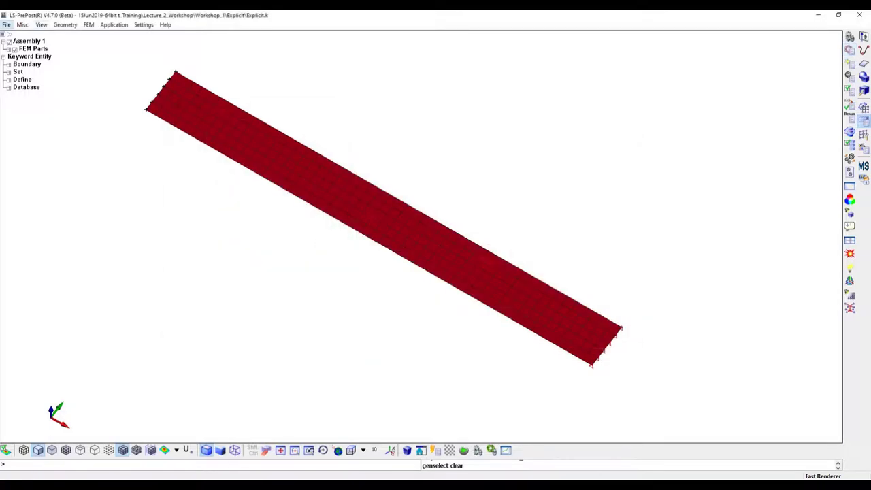
# Start saving the keyword file under a new name and browse to the Workshop_1 folder
pyautogui.click(6, 25)
pyautogui.moveTo(24, 88)
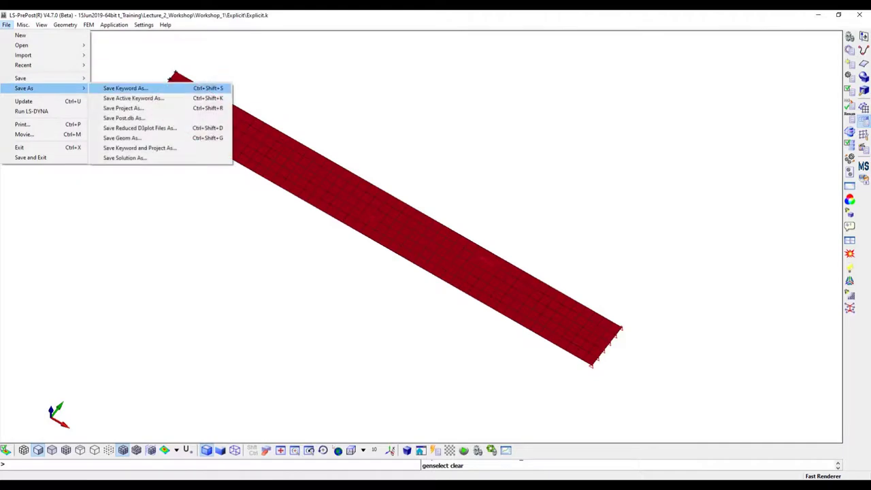
pyautogui.click(124, 88)
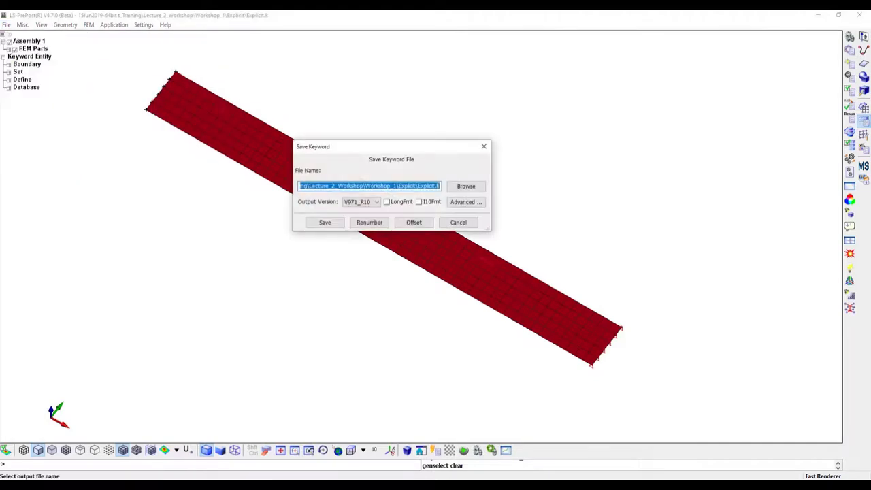
pyautogui.click(465, 185)
pyautogui.click(468, 158)
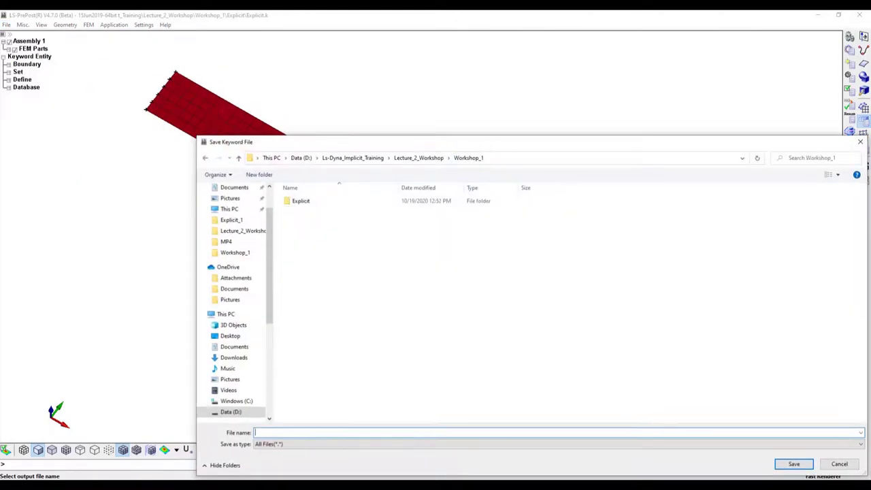
# Create a new folder named Seamless_Springback inside Workshop_1
pyautogui.rightClick(322, 230)
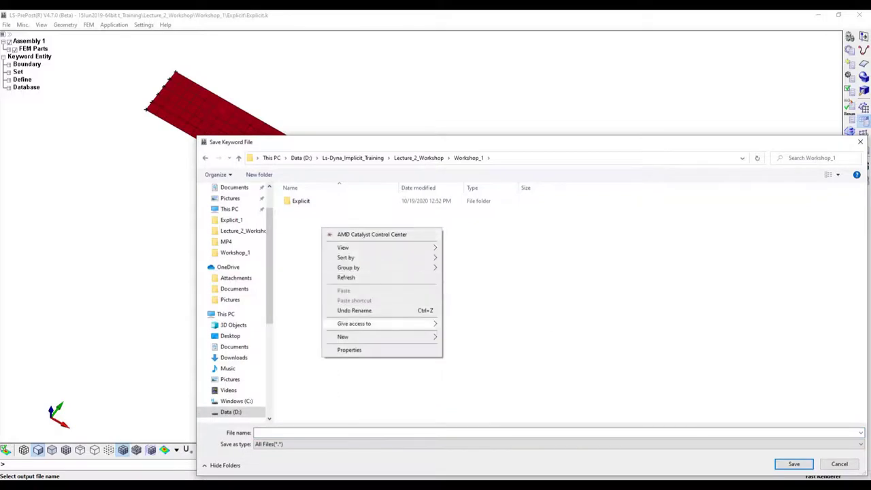
pyautogui.moveTo(354, 336)
pyautogui.click(470, 153)
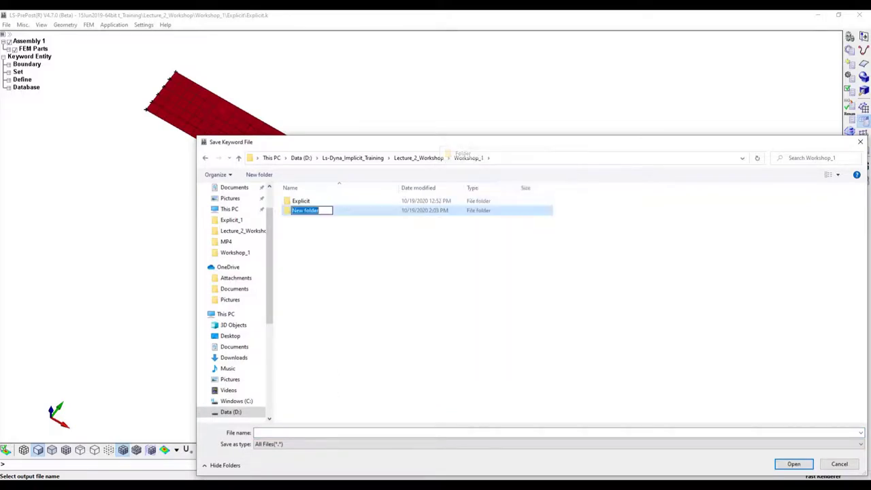
pyautogui.write('Sea')
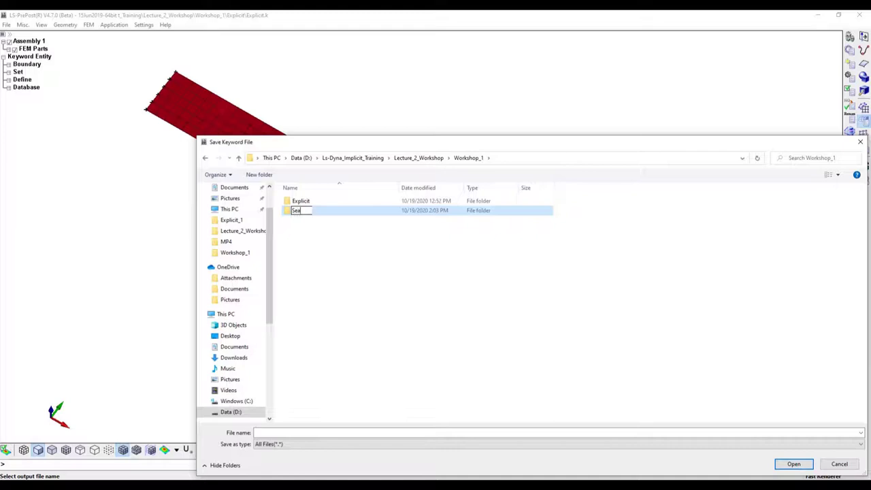
pyautogui.write('m ')
pyautogui.write('ess_Springback')
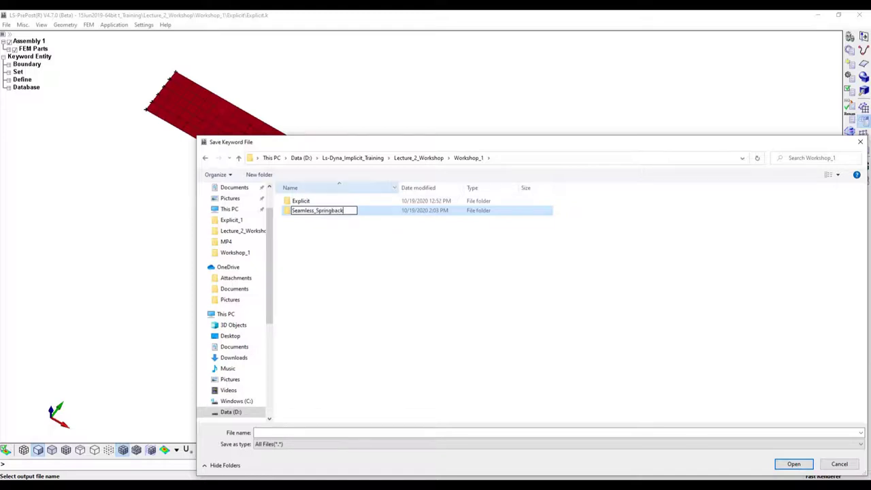
# Save the keyword file as Seamless_Springback inside the new Seamless_Springback folder, reusing the folder's name as the file name
pyautogui.moveTo(343, 210); pyautogui.dragTo(291, 211)
pyautogui.hotkey('ctrl', 'c')
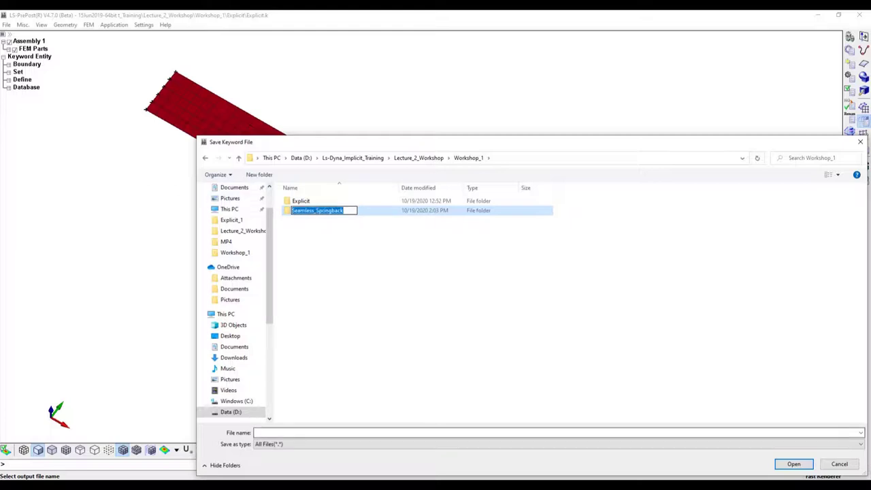
pyautogui.click(272, 433)
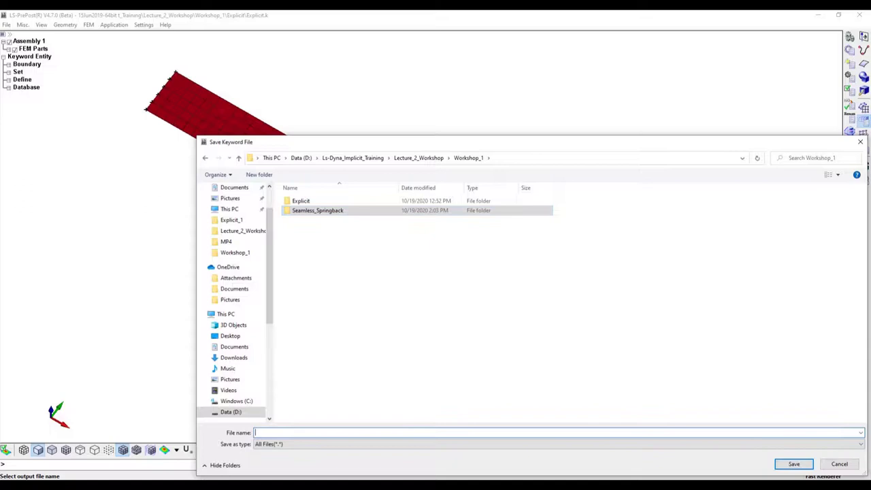
pyautogui.doubleClick(318, 210)
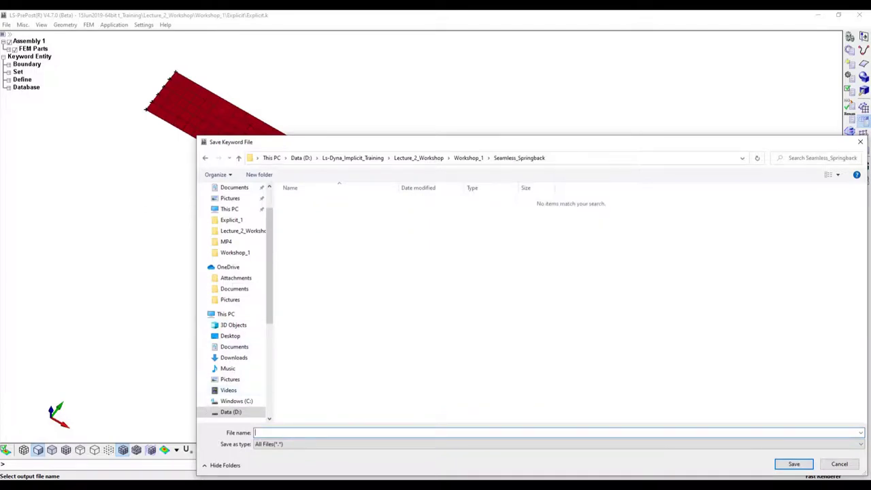
pyautogui.hotkey('ctrl', 'v')
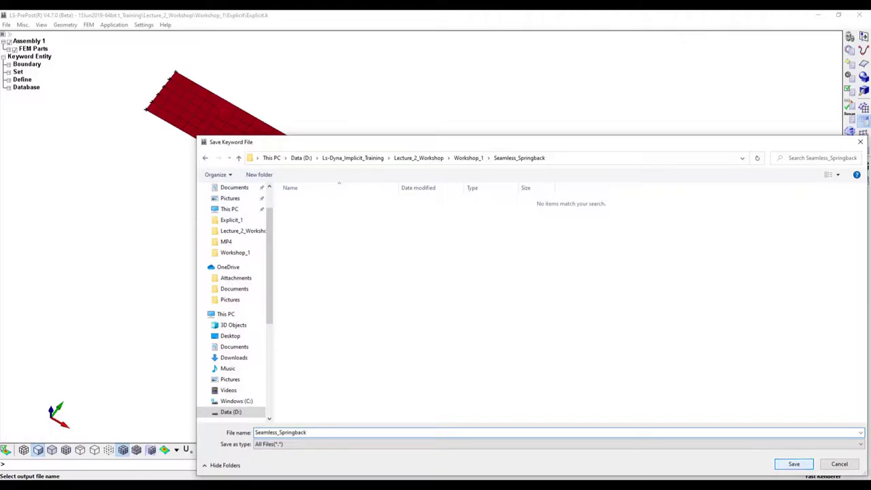
pyautogui.press('Return')
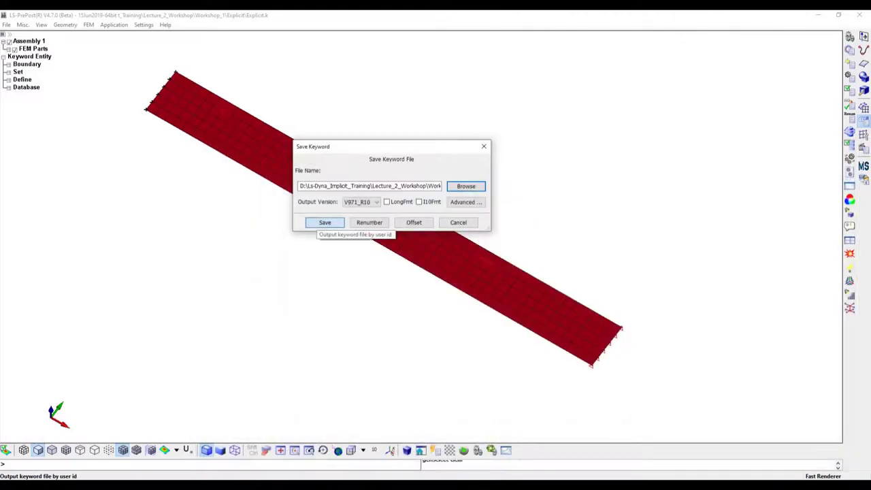
pyautogui.click(324, 222)
# Switch to LS-Run, remove the finished job, load Seamless_Springback.k from the Seamless_Springback folder as the input file, and start the job
pyautogui.hotkey('alt', 'Tab')
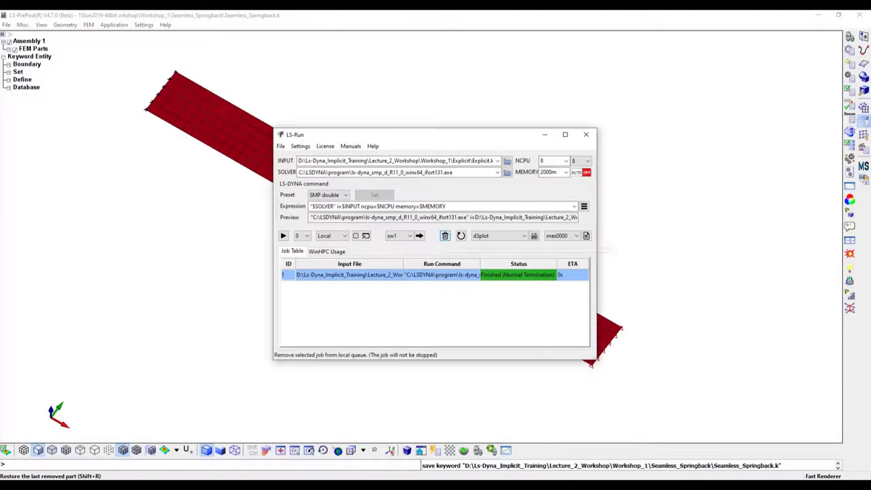
pyautogui.click(445, 235)
pyautogui.click(507, 161)
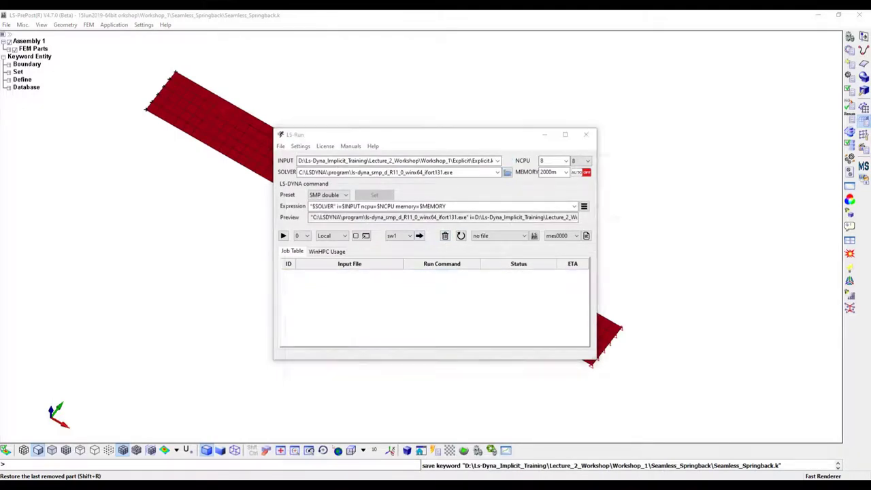
pyautogui.click(493, 173)
pyautogui.doubleClick(392, 226)
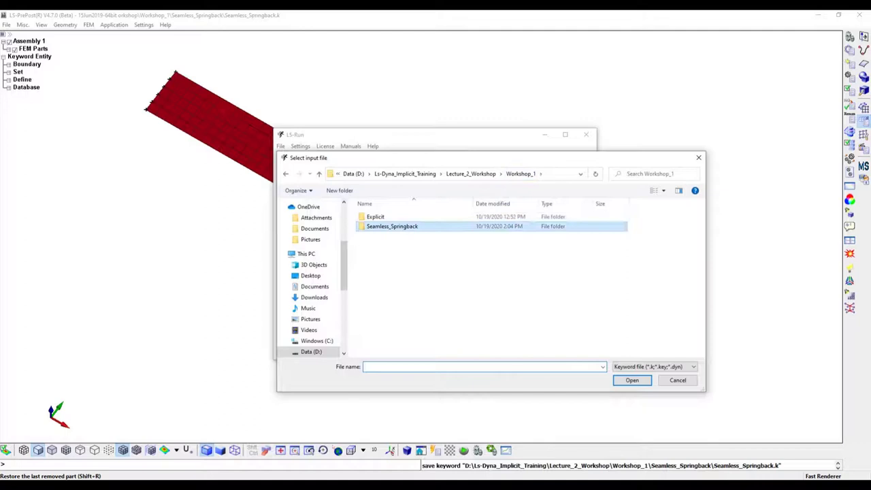
pyautogui.click(394, 216)
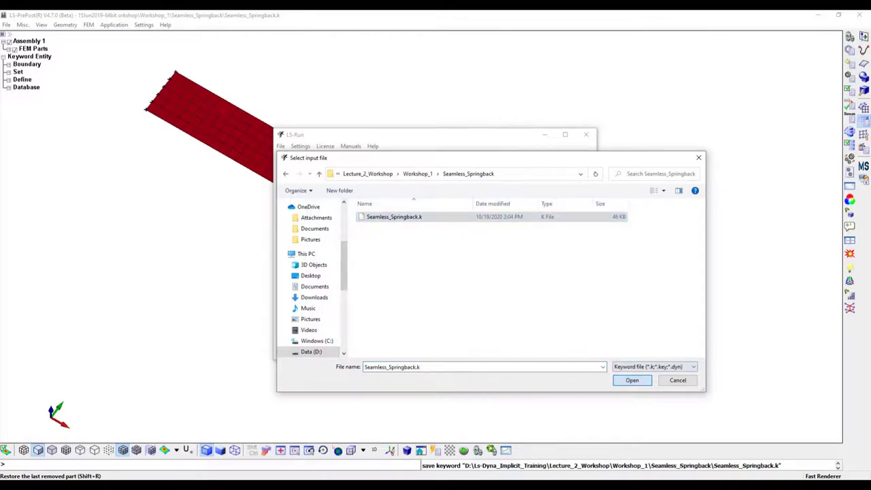
pyautogui.click(632, 379)
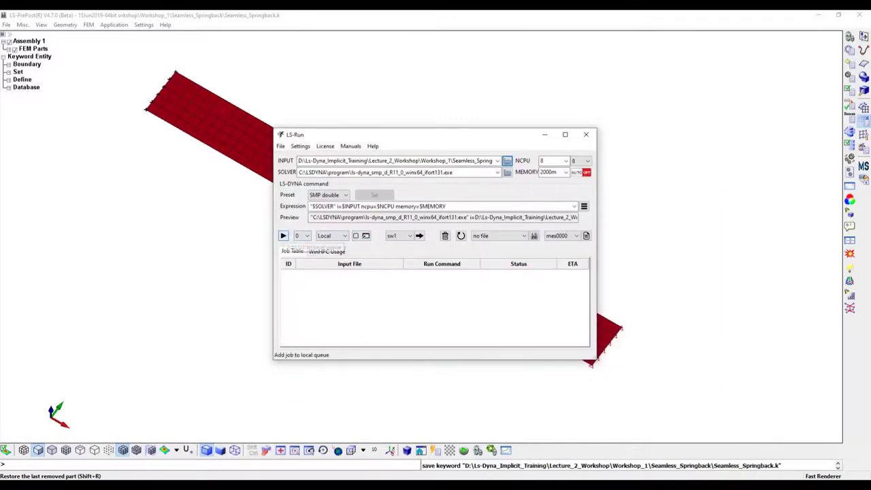
pyautogui.click(283, 235)
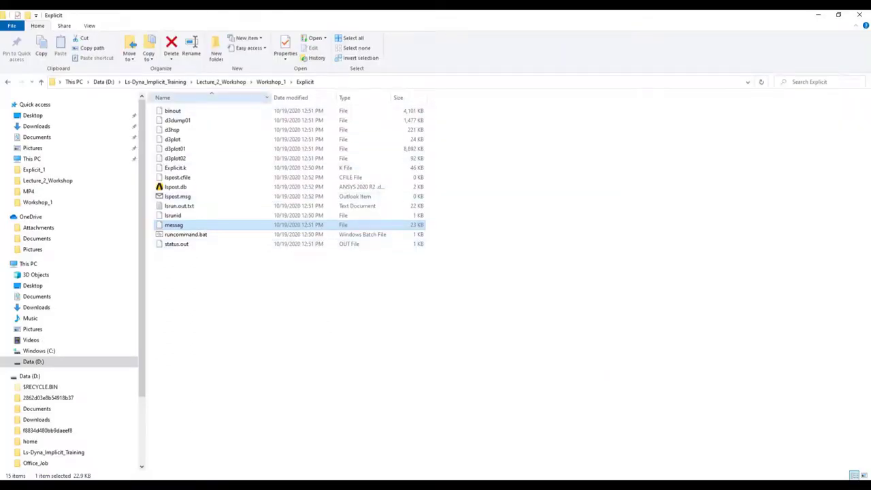
# Browse to the Seamless_Springback folder in File Explorer and check the running job's progress in LS-Run, then minimize LS-Run
pyautogui.click(271, 82)
pyautogui.doubleClick(187, 120)
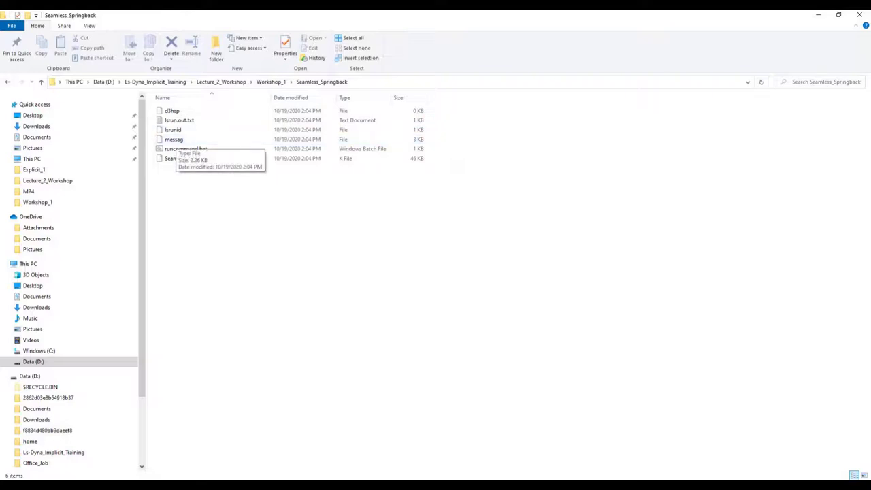
pyautogui.moveTo(523, 479)
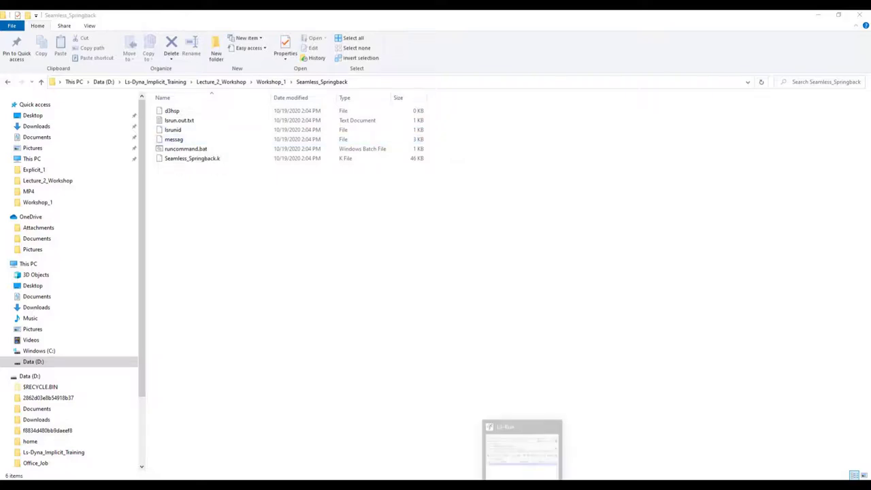
pyautogui.click(523, 449)
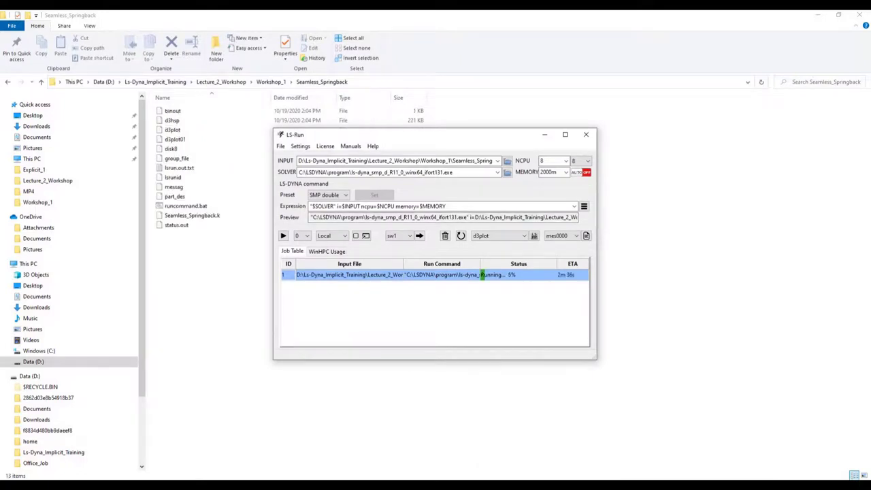
pyautogui.click(544, 134)
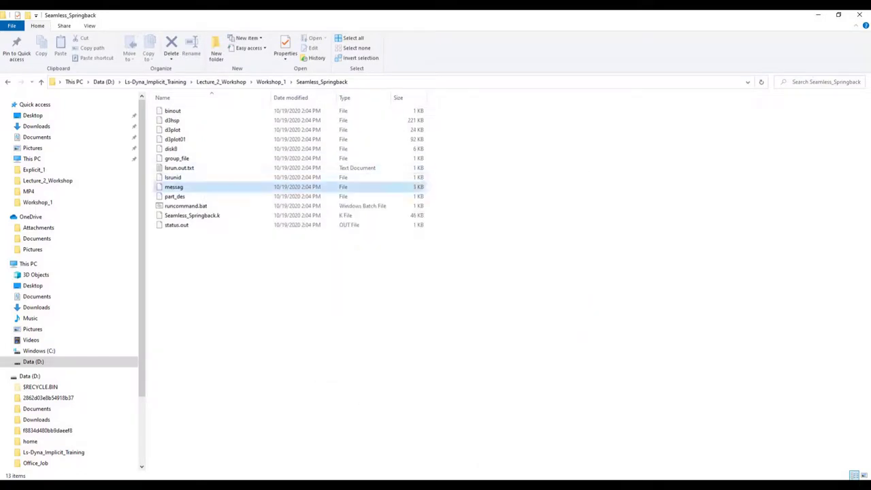
# Open the messag file in Notepad++, turn on live monitoring, highlight the elapsed run time, and minimize the editor
pyautogui.rightClick(175, 186)
pyautogui.click(204, 222)
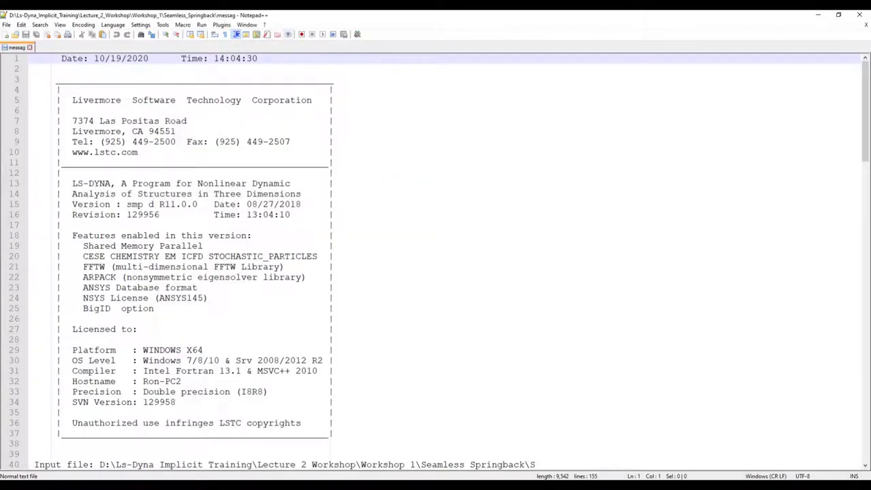
pyautogui.click(288, 34)
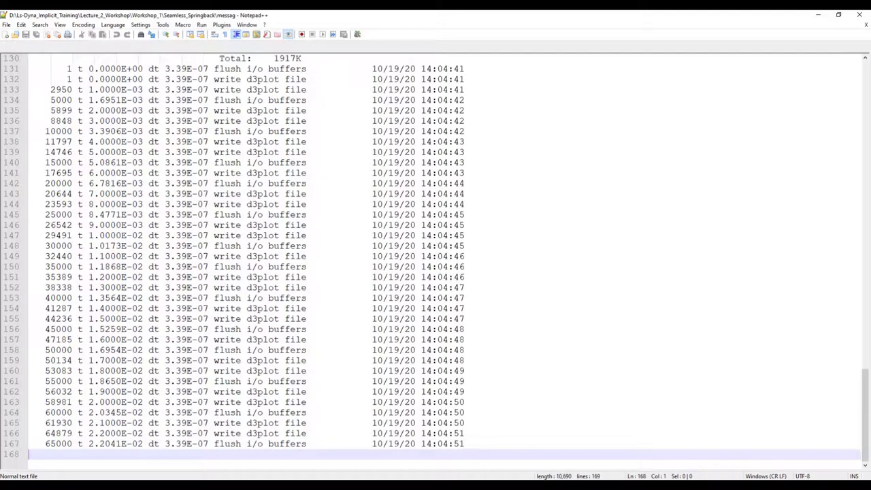
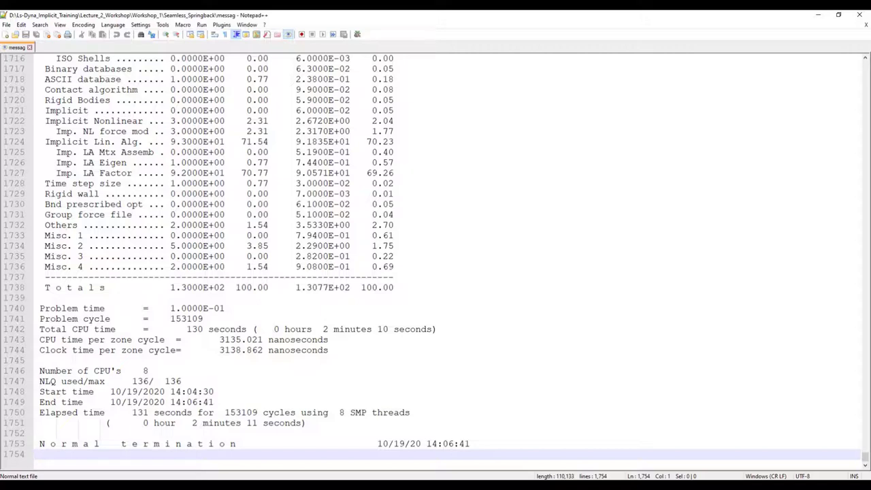
pyautogui.moveTo(192, 423); pyautogui.dragTo(268, 423)
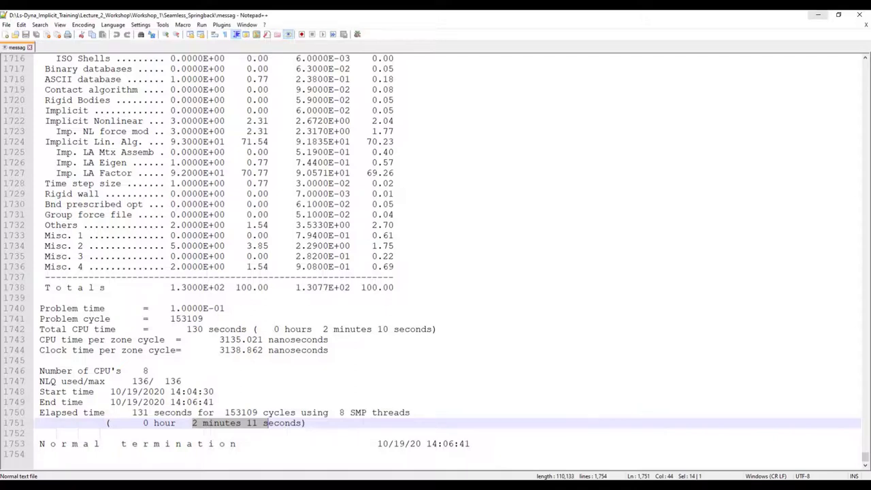
pyautogui.click(819, 15)
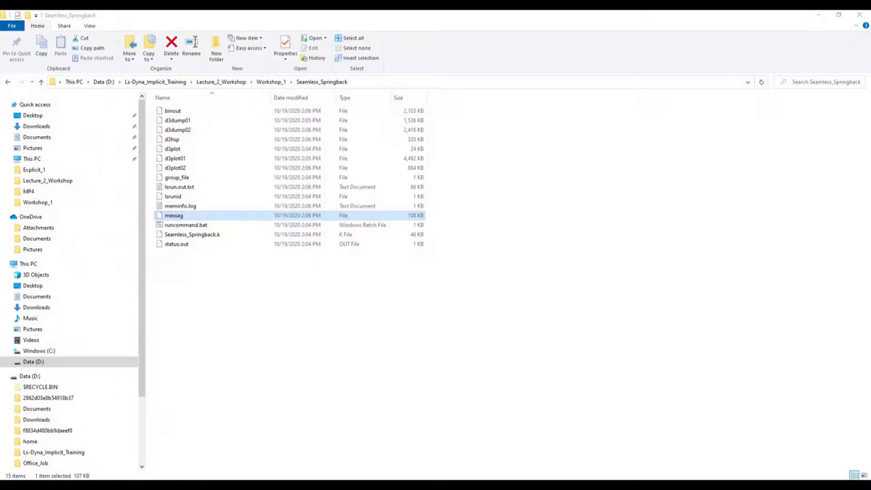
# Switch to the LS-PrePost window holding the explicit results and load the binout file from the Seamless_Springback folder
pyautogui.moveTo(496, 486)
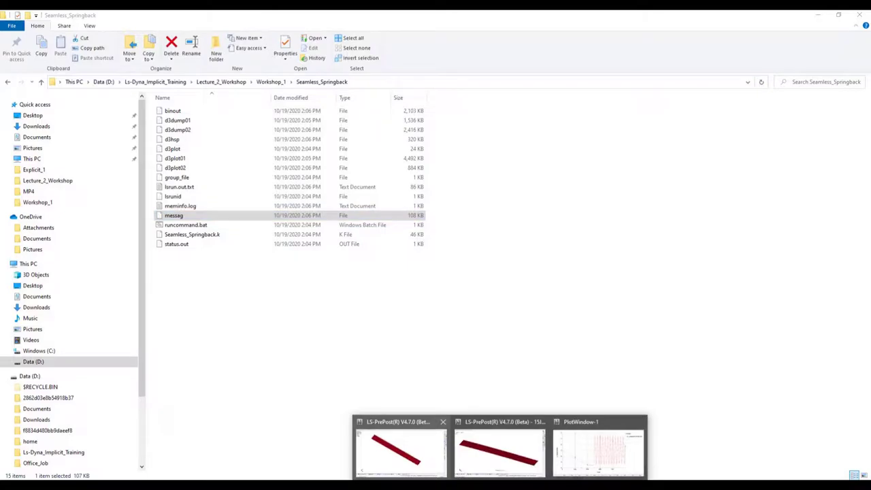
pyautogui.click(422, 450)
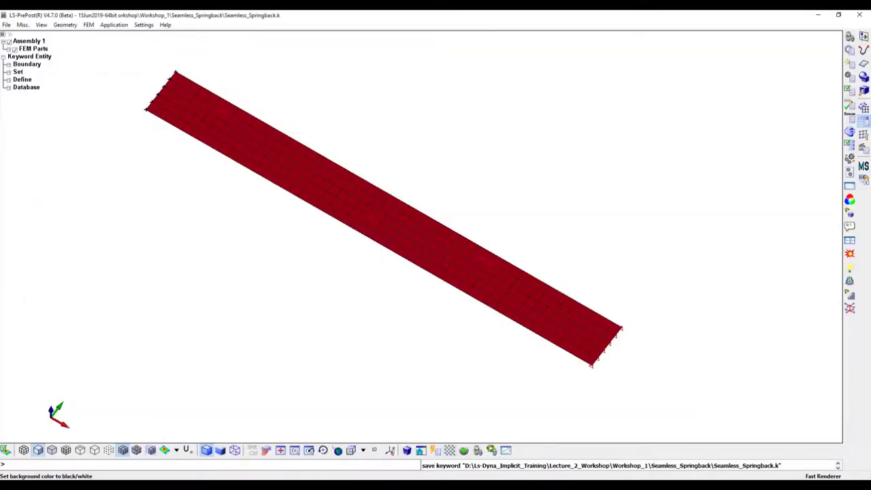
pyautogui.moveTo(497, 486)
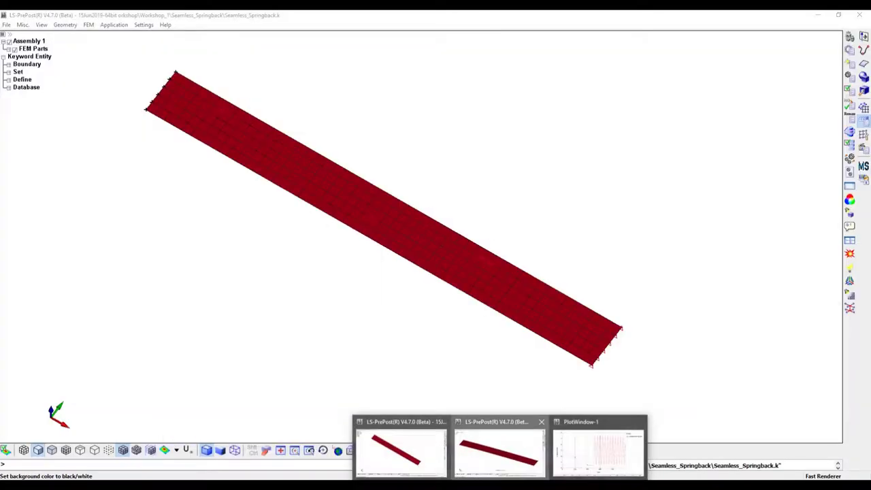
pyautogui.click(499, 450)
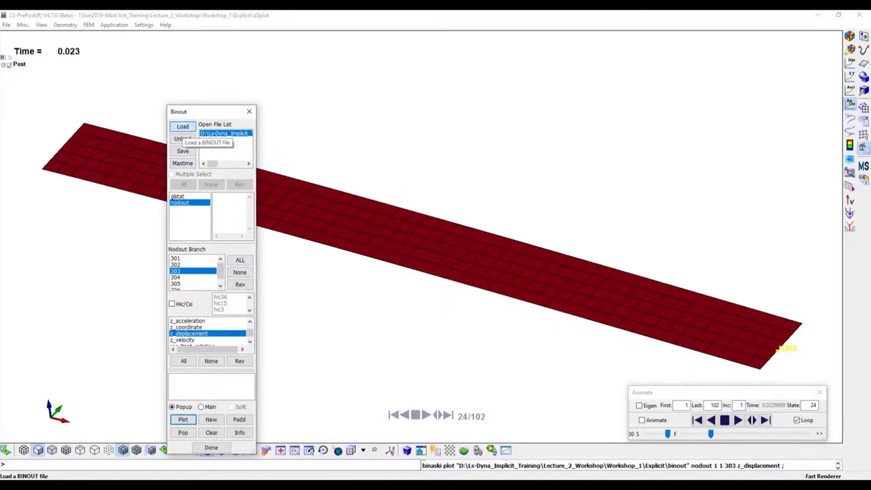
pyautogui.click(182, 127)
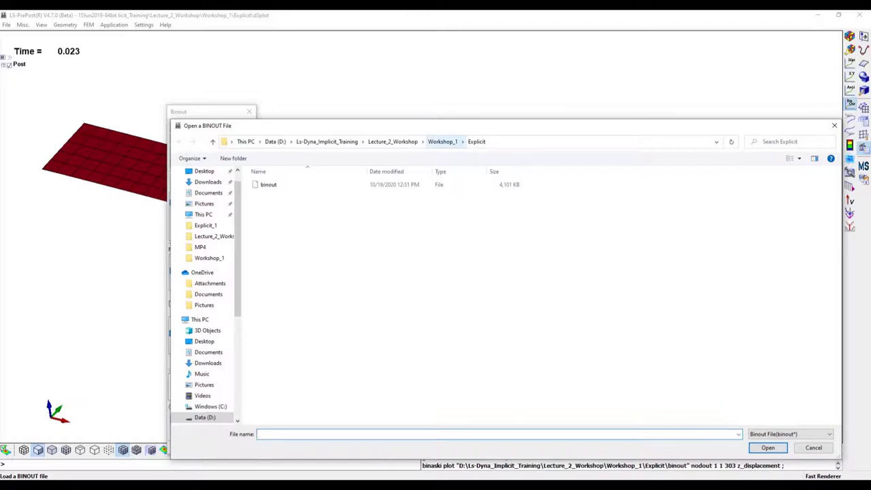
pyautogui.click(442, 142)
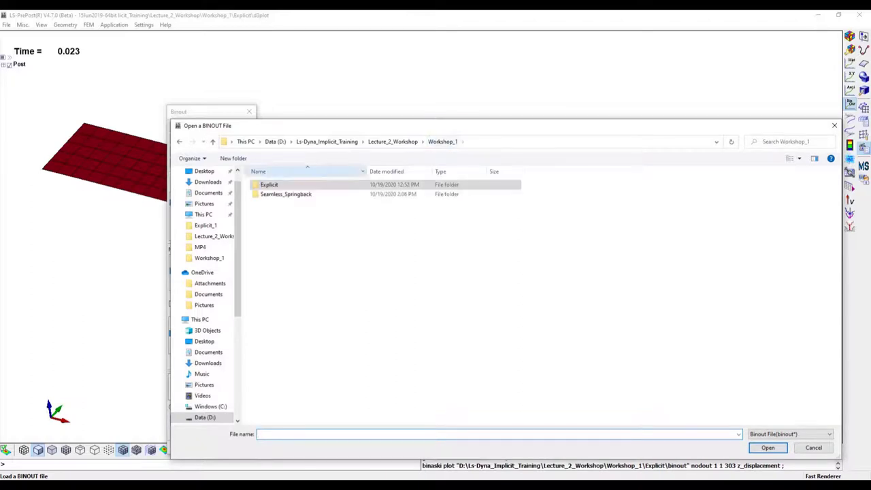
pyautogui.doubleClick(279, 193)
pyautogui.click(279, 185)
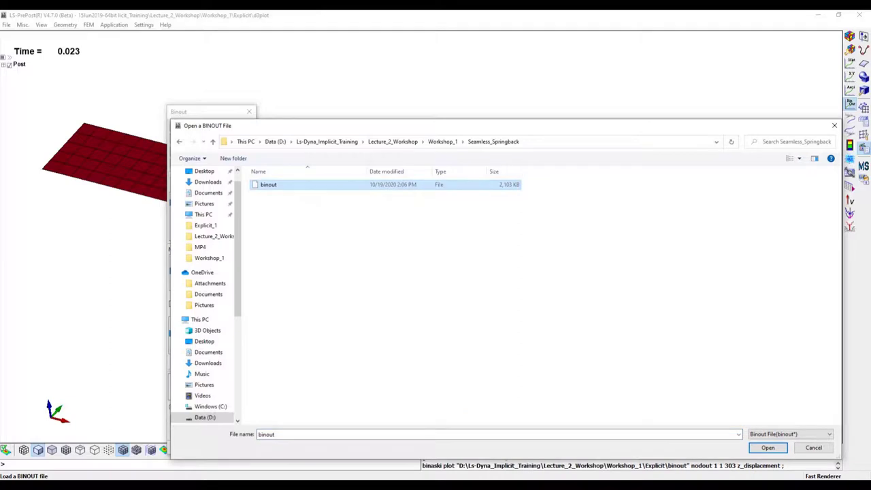
pyautogui.click(768, 447)
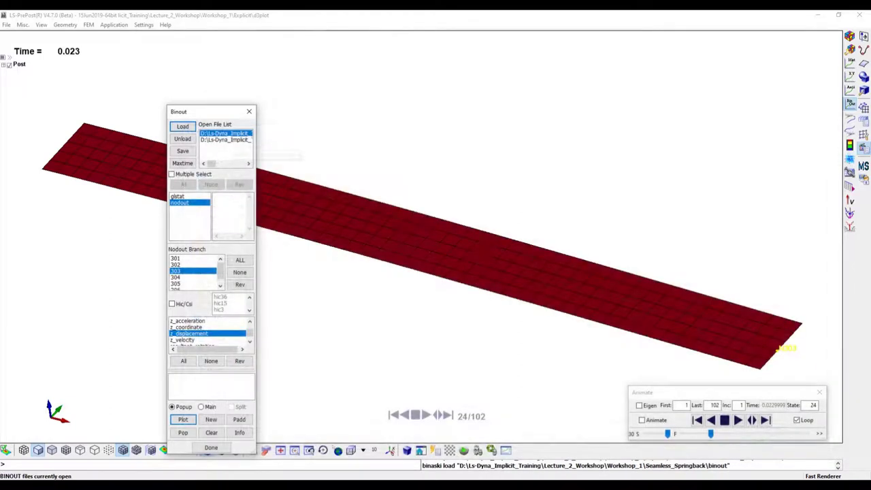
# Add the z_displacement curve of node 303 from the Seamless_Springback nodout data to the existing plot
pyautogui.click(180, 203)
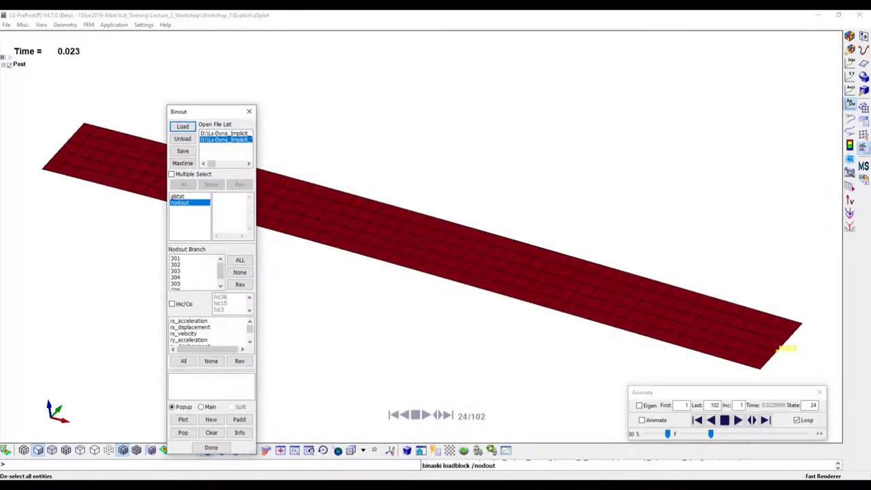
pyautogui.click(179, 271)
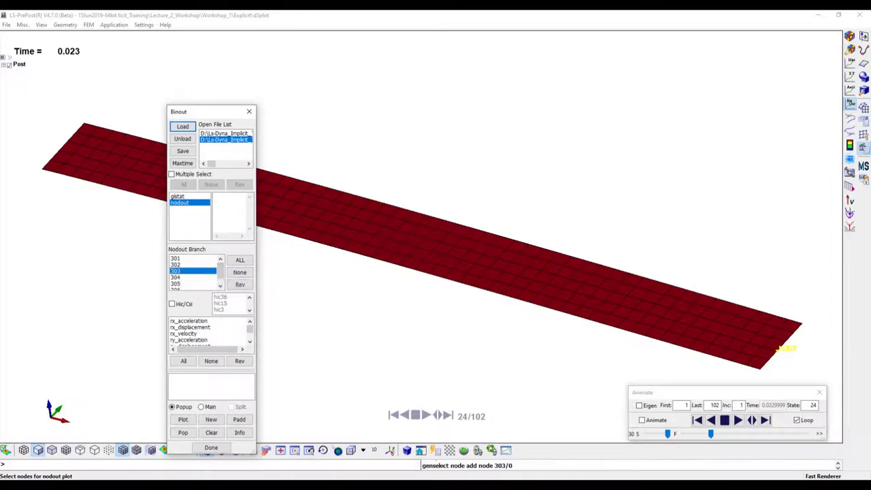
pyautogui.scroll(-5, 207, 332)
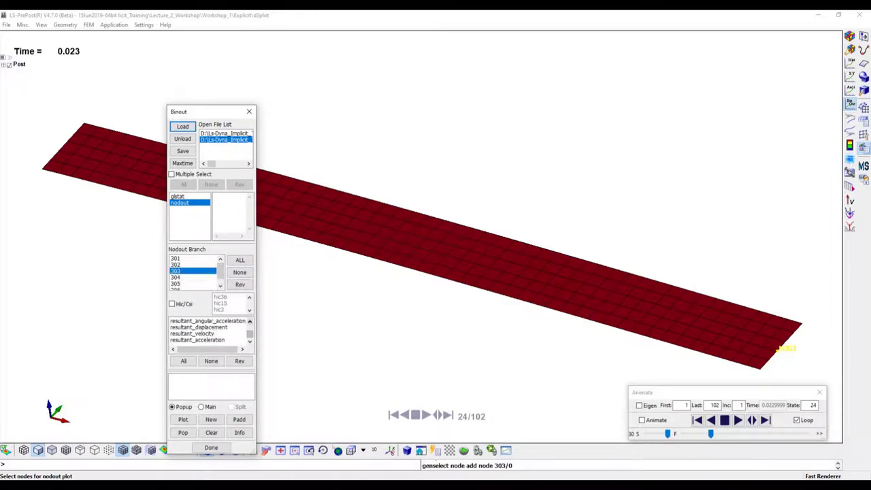
pyautogui.scroll(2, 207, 332)
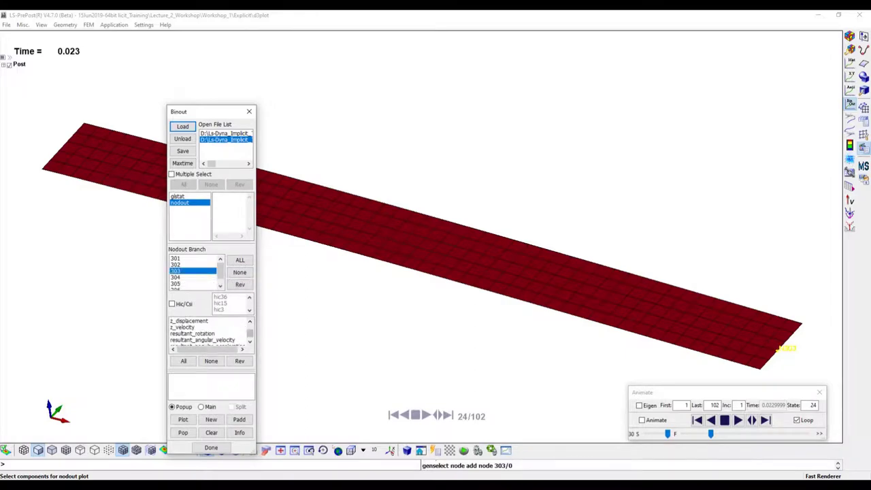
pyautogui.click(189, 320)
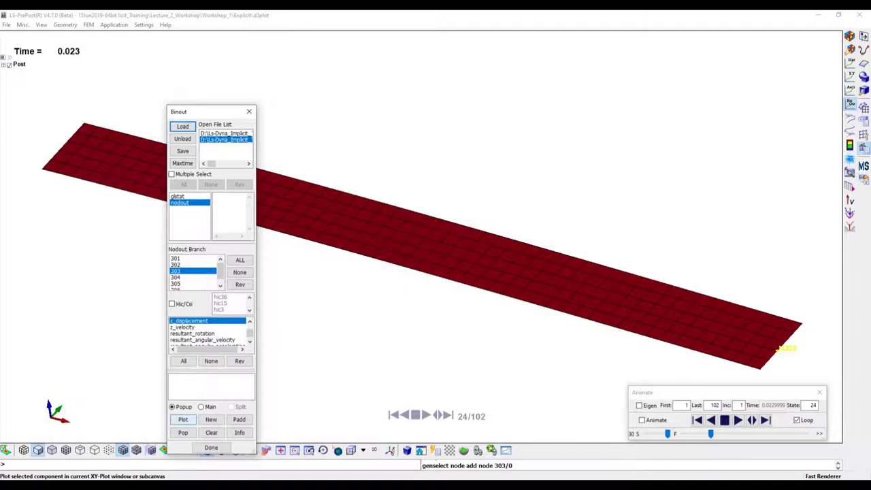
pyautogui.click(238, 419)
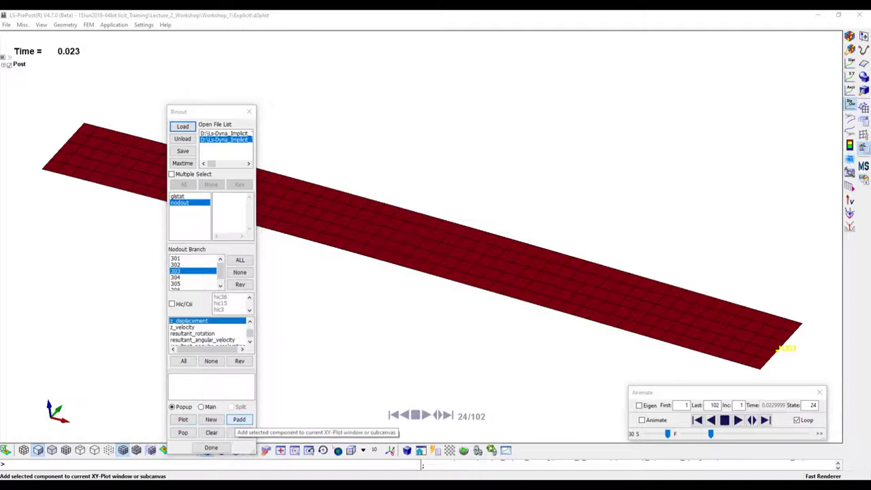
pyautogui.moveTo(513, 484)
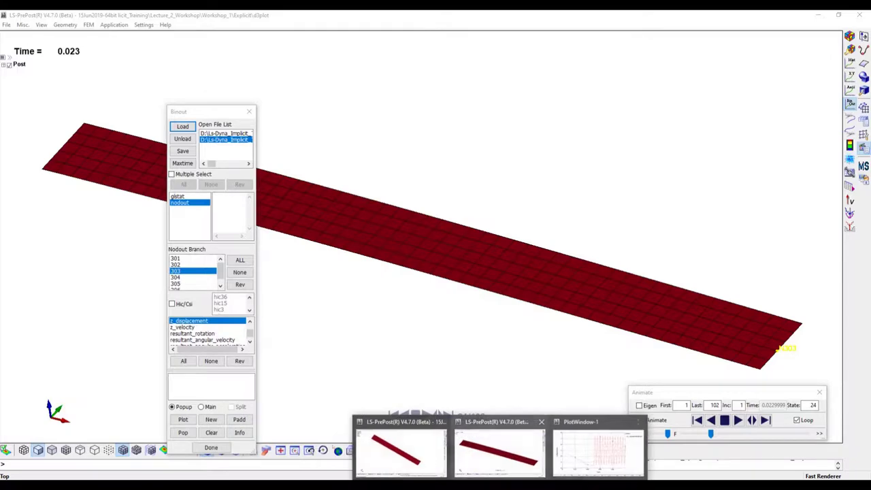
# Bring up the node 303 z_displacement plot, zoom in on the end of both curves, reset the plot scale, and minimize the plot
pyautogui.click(595, 445)
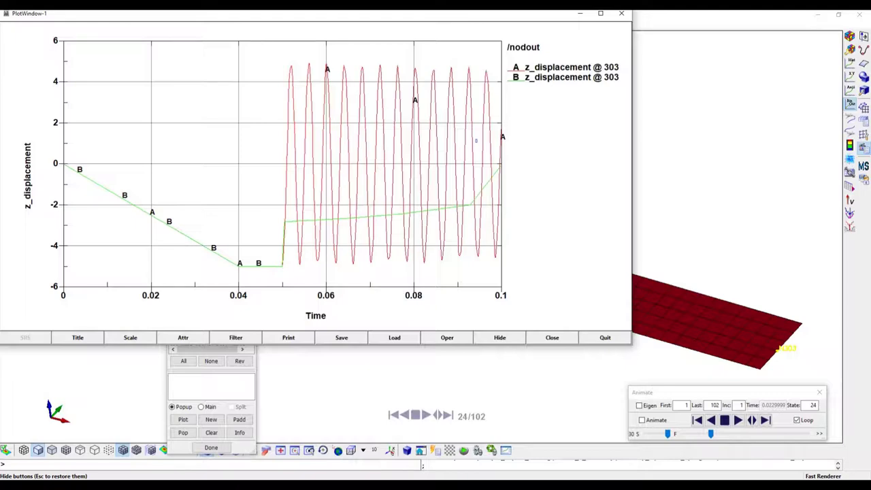
pyautogui.moveTo(475, 141); pyautogui.dragTo(506, 182)
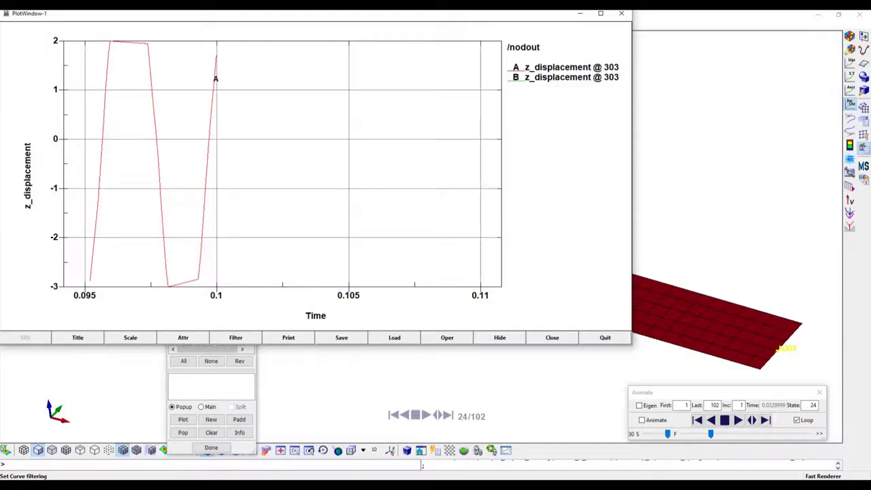
pyautogui.click(135, 338)
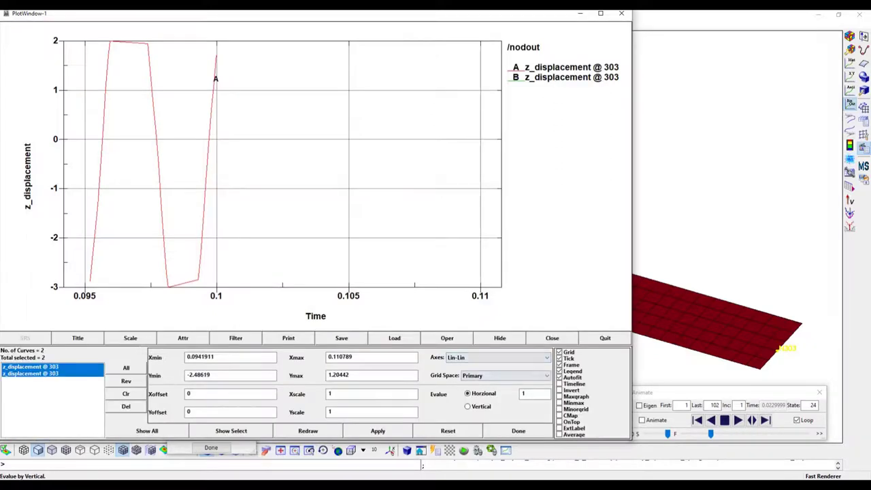
pyautogui.click(447, 431)
pyautogui.moveTo(404, 84); pyautogui.dragTo(565, 231)
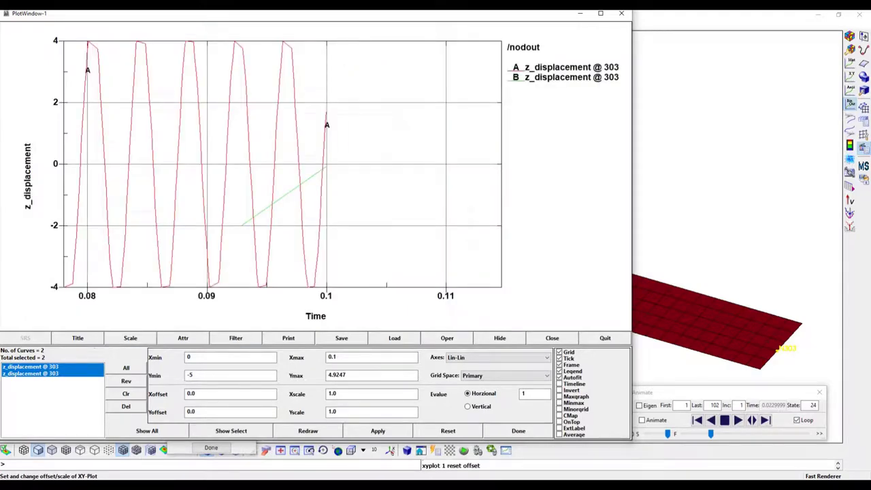
pyautogui.click(448, 431)
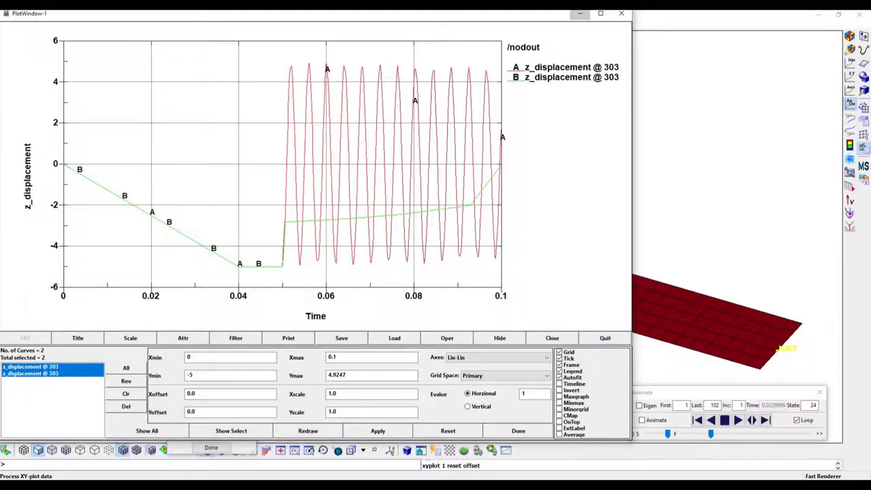
pyautogui.click(580, 14)
# Unload the Seamless_Springback binout file and load it again from the same folder
pyautogui.click(182, 138)
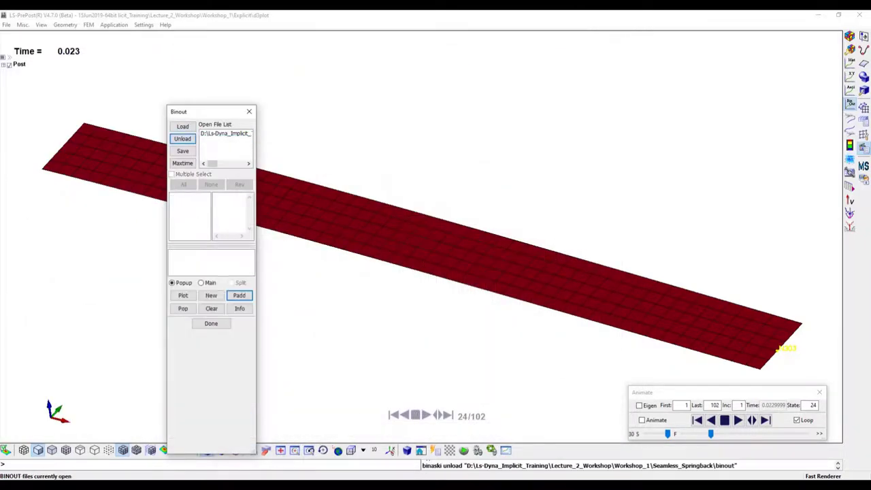
pyautogui.moveTo(499, 485)
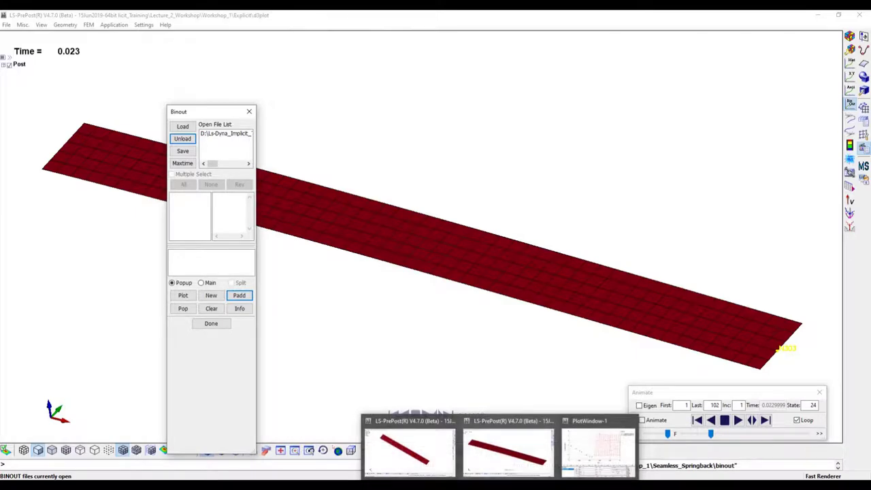
pyautogui.click(408, 448)
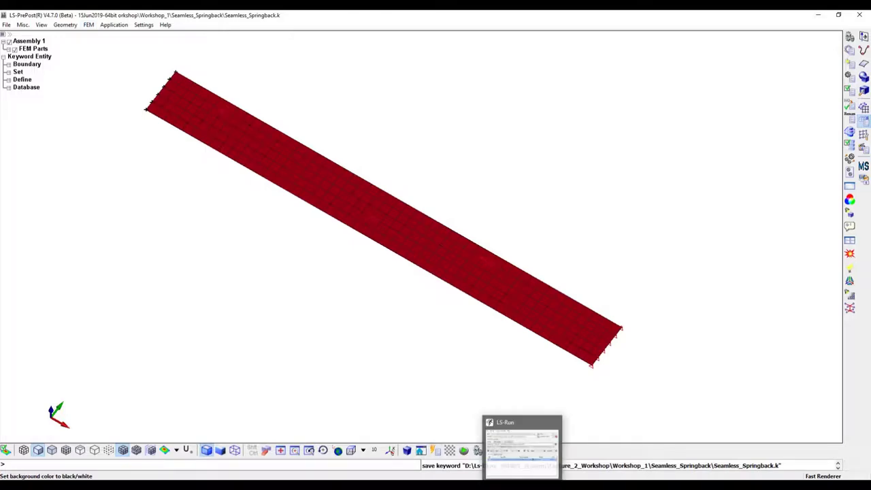
pyautogui.moveTo(500, 484)
pyautogui.click(598, 446)
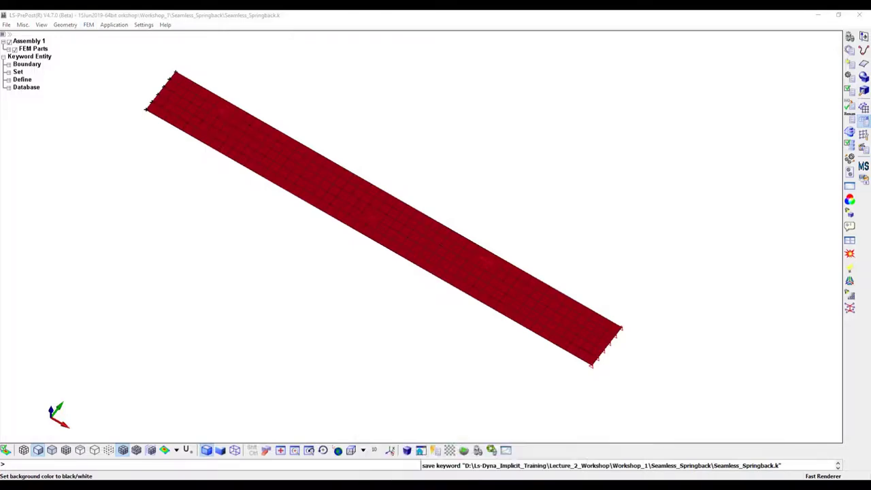
pyautogui.moveTo(500, 484)
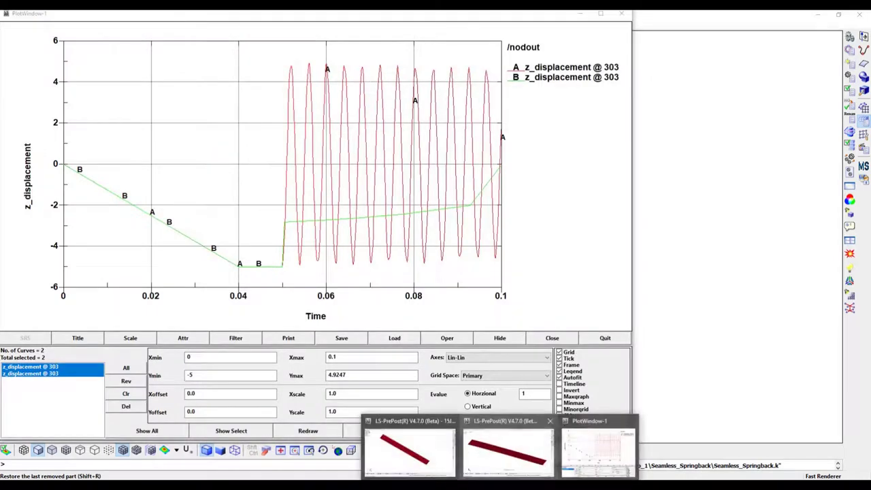
pyautogui.click(508, 450)
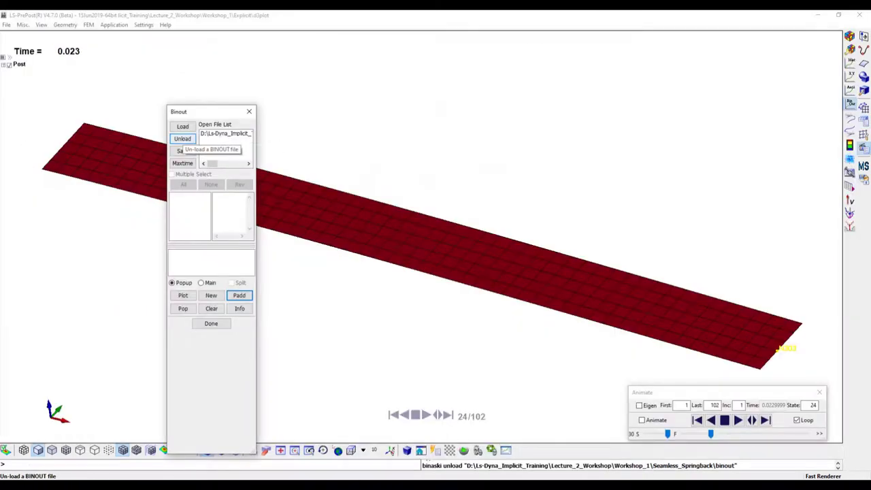
pyautogui.click(182, 126)
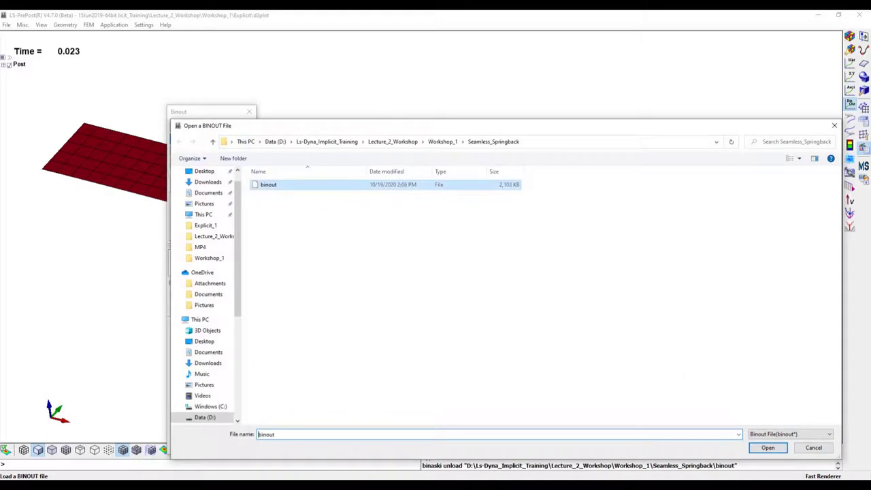
pyautogui.click(768, 447)
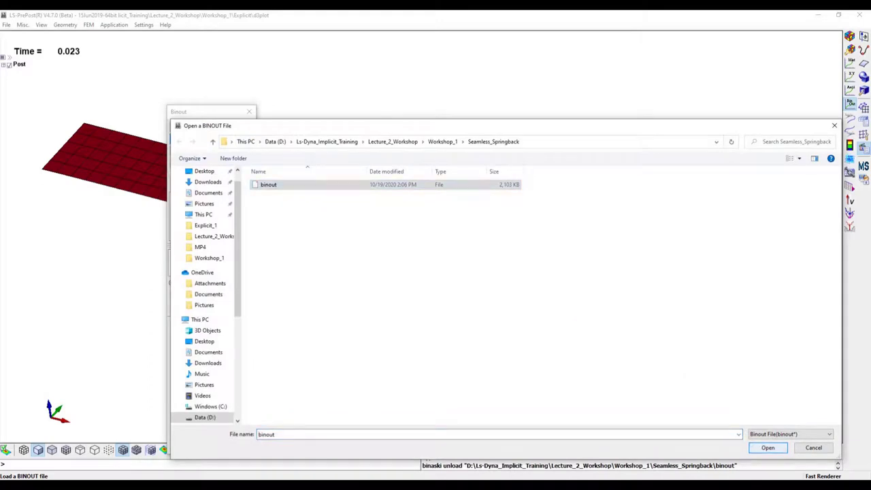
pyautogui.click(768, 447)
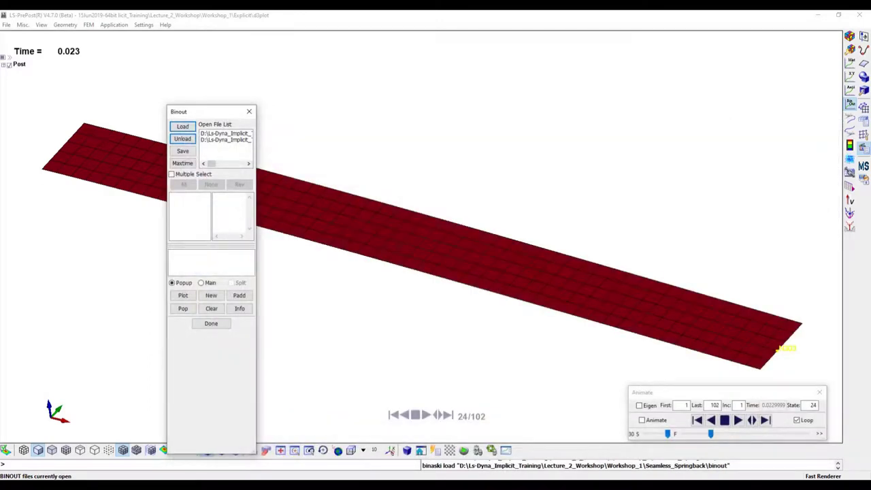
# Plot the internal_energy curve from the Seamless_Springback glstat data, then close the plot window
pyautogui.click(224, 140)
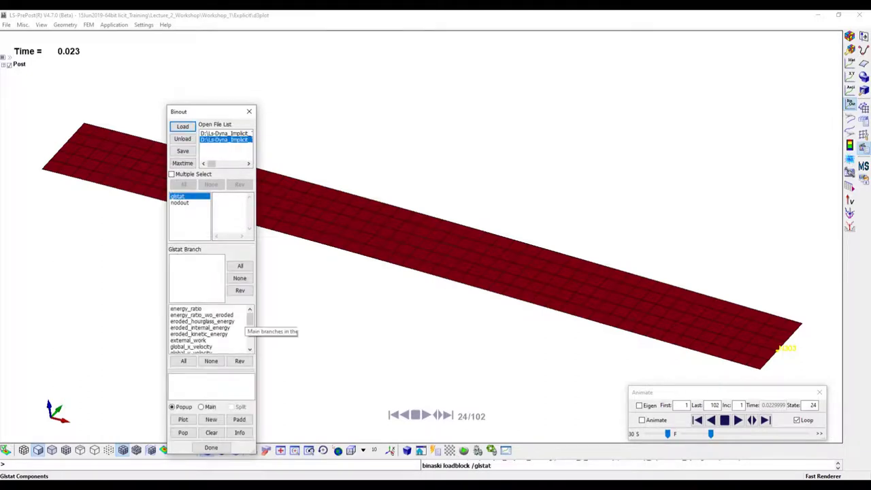
pyautogui.click(250, 328)
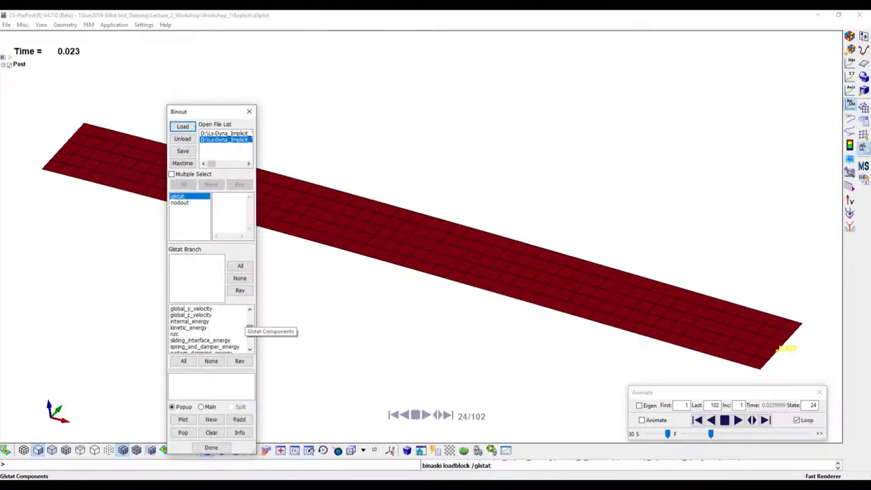
pyautogui.click(197, 321)
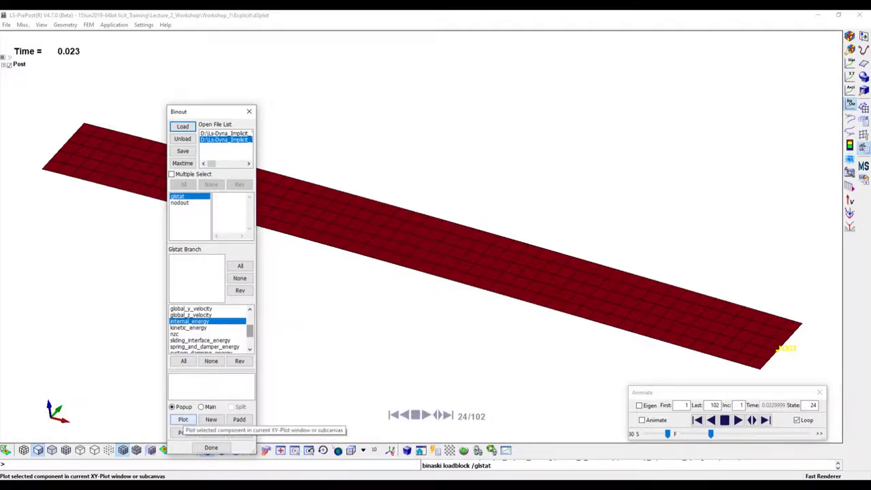
pyautogui.click(183, 420)
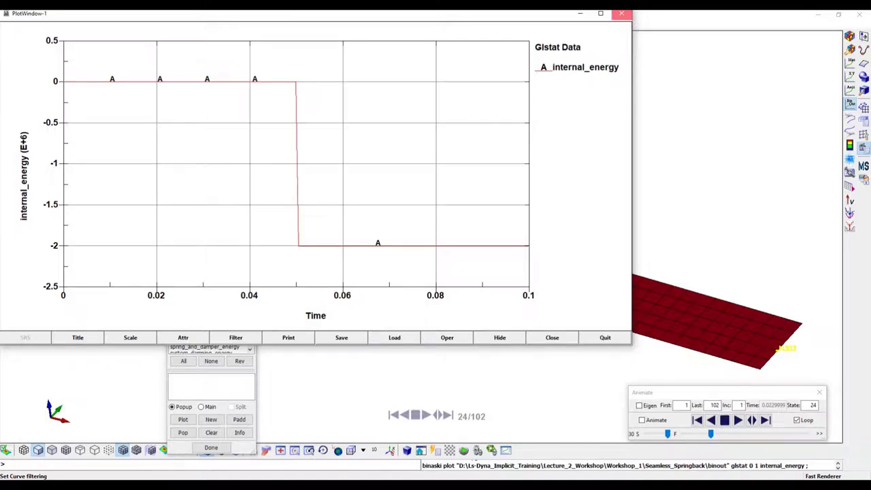
pyautogui.click(622, 13)
# Clear the explicit results from the session and open the d3plot file from the Seamless_Springback folder as a binary plot
pyautogui.click(6, 24)
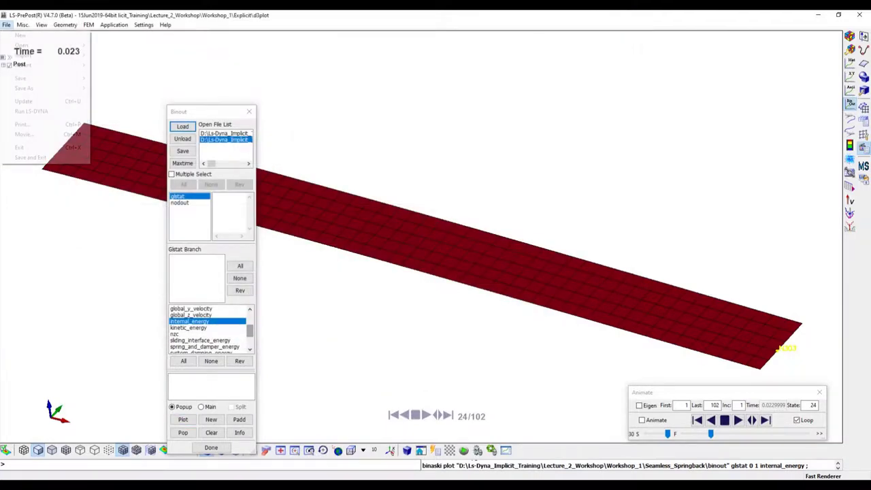
pyautogui.click(6, 25)
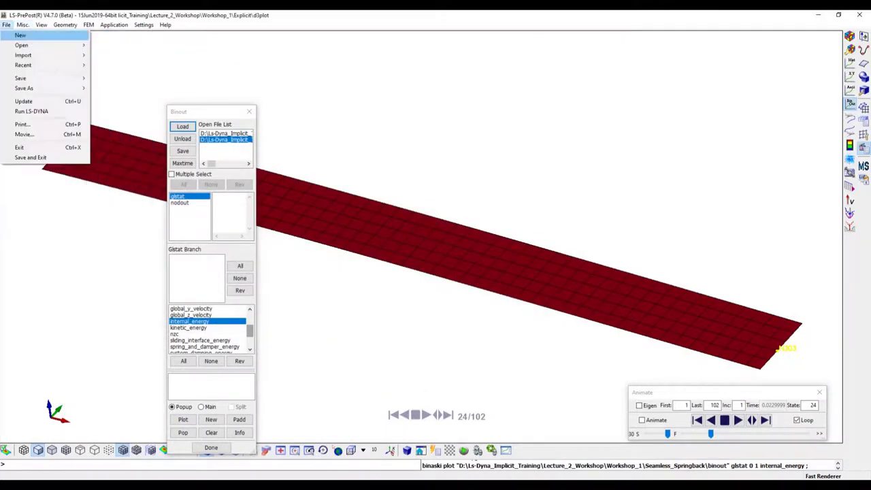
pyautogui.click(15, 34)
pyautogui.press('Return')
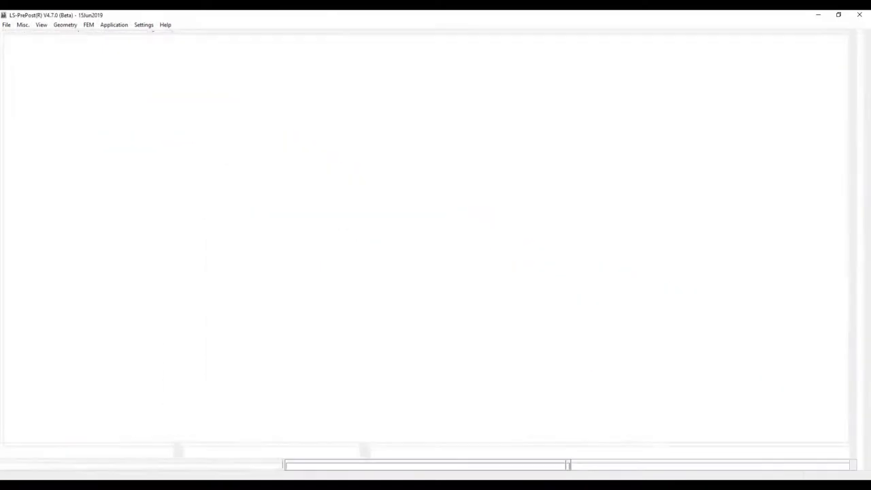
pyautogui.click(6, 25)
pyautogui.moveTo(21, 45)
pyautogui.click(128, 45)
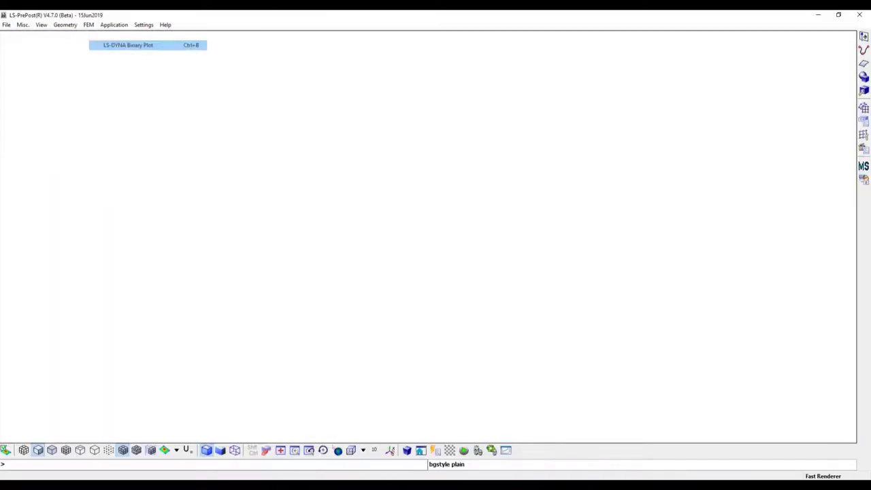
pyautogui.click(100, 95)
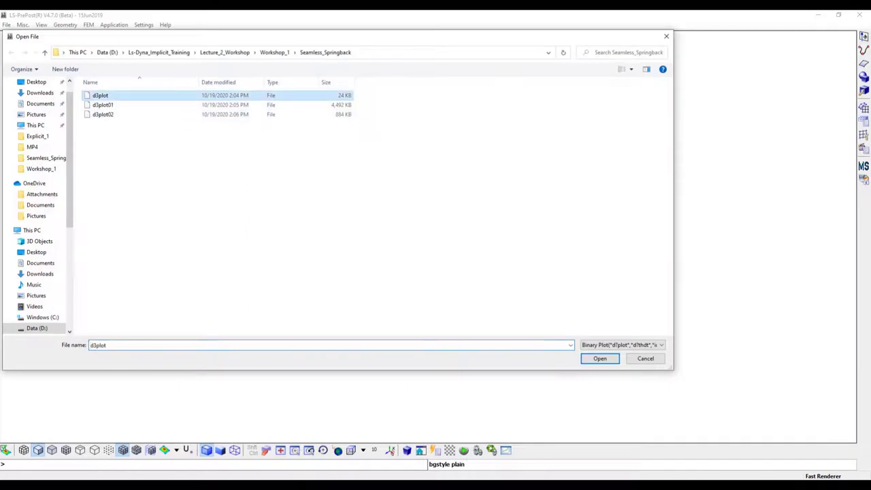
pyautogui.click(599, 358)
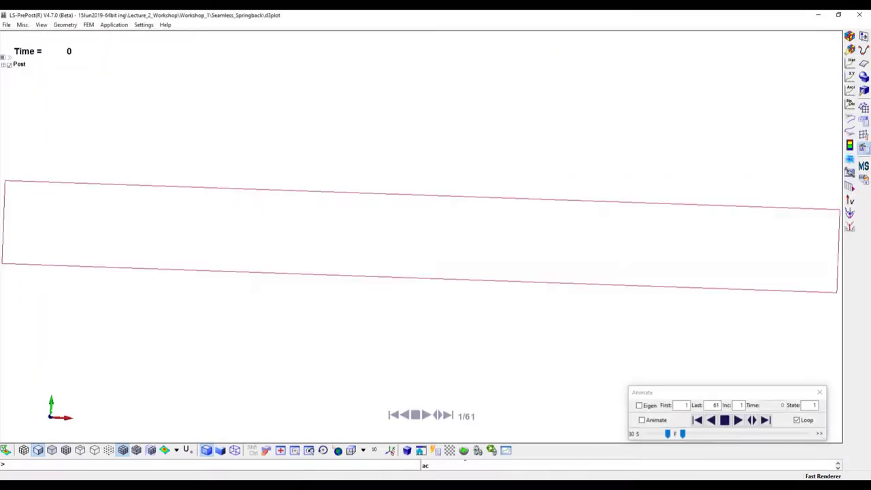
# Display the strip's last result state in a tilted view and examine its deformed shape
pyautogui.keyDown('ctrl'); pyautogui.moveTo(340, 272); pyautogui.dragTo(320, 204); pyautogui.keyUp('ctrl')
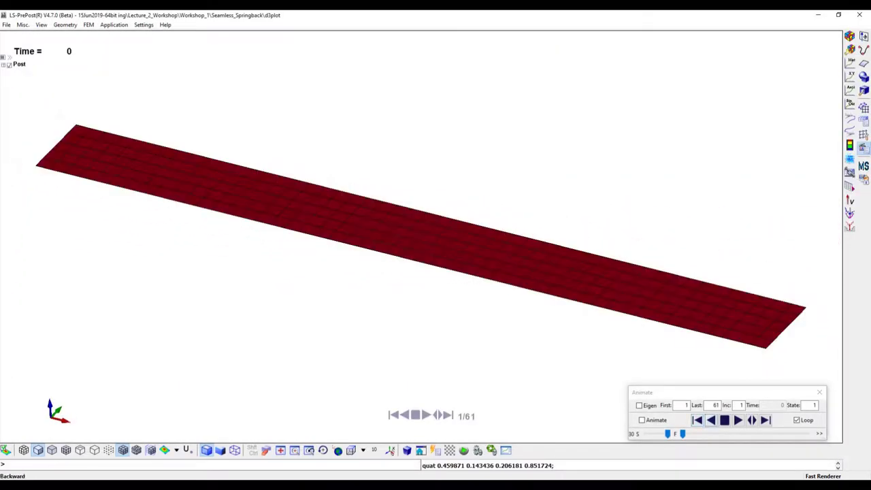
pyautogui.click(697, 419)
pyautogui.click(697, 419)
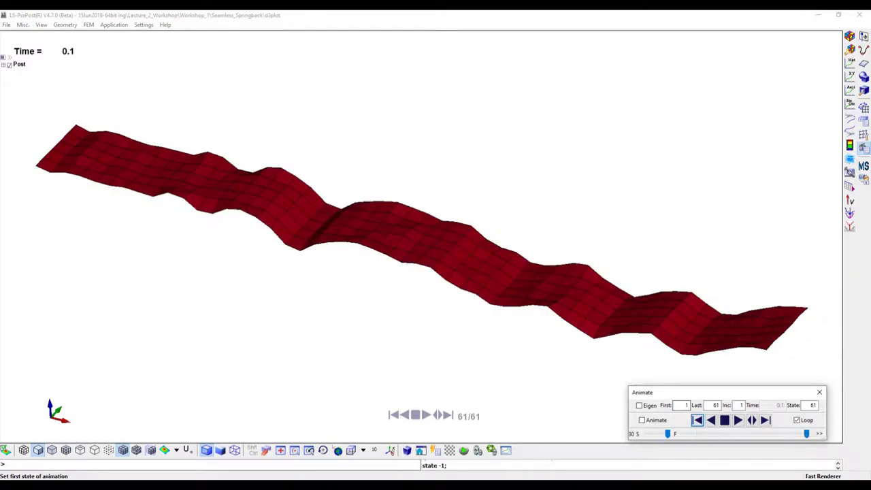
pyautogui.moveTo(422, 231)
pyautogui.keyDown('ctrl'); pyautogui.mouseDown()
pyautogui.moveTo(422, 293)
pyautogui.moveTo(433, 262)
pyautogui.mouseUp(); pyautogui.keyUp('ctrl')
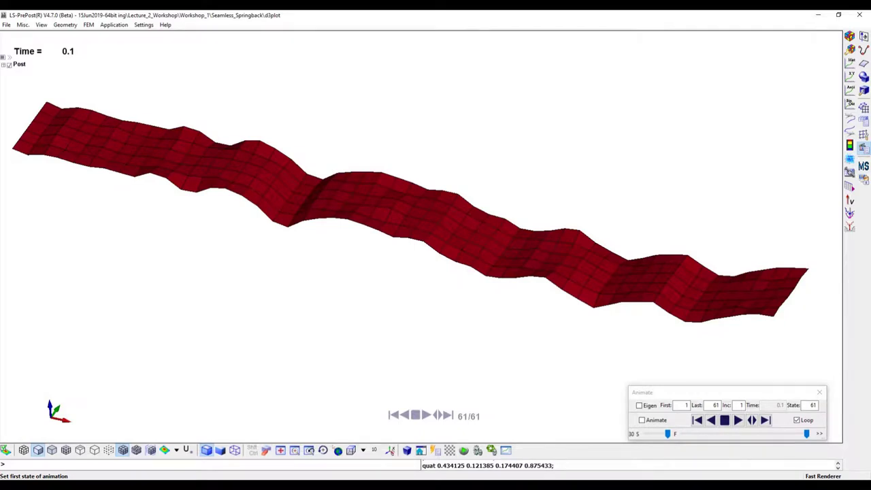
# Clear the springback results from the session and switch to the LS-PrePost window holding Seamless_Springback.k
pyautogui.click(6, 24)
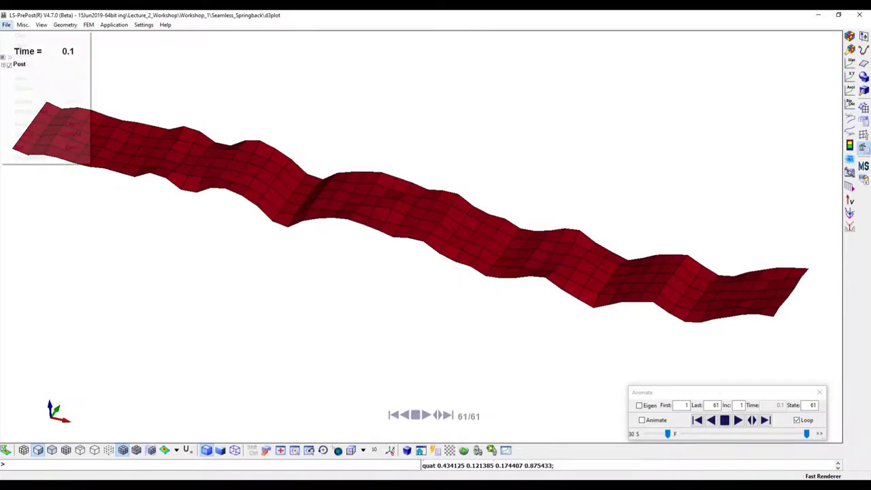
pyautogui.press('n')
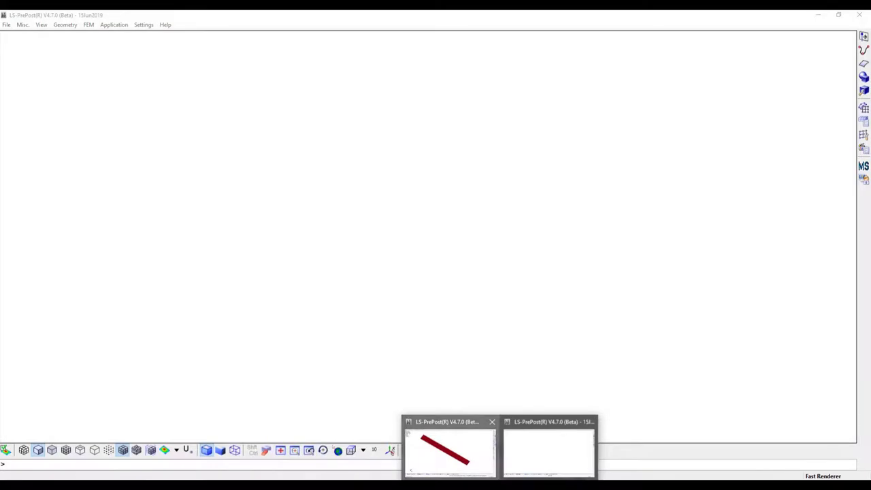
pyautogui.click(446, 454)
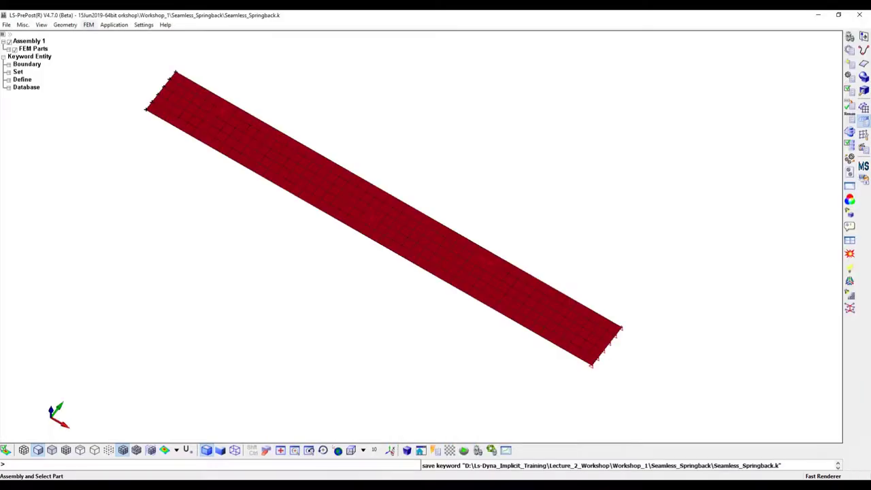
# Open the Keyword Manager and list all available keywords instead of only those in the model
pyautogui.click(89, 25)
pyautogui.moveTo(116, 49)
pyautogui.click(197, 64)
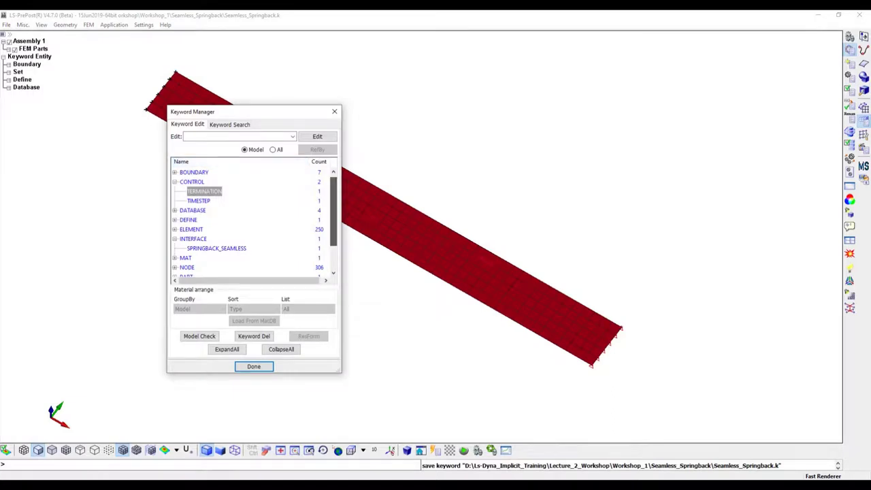
pyautogui.scroll(-2, 252, 225)
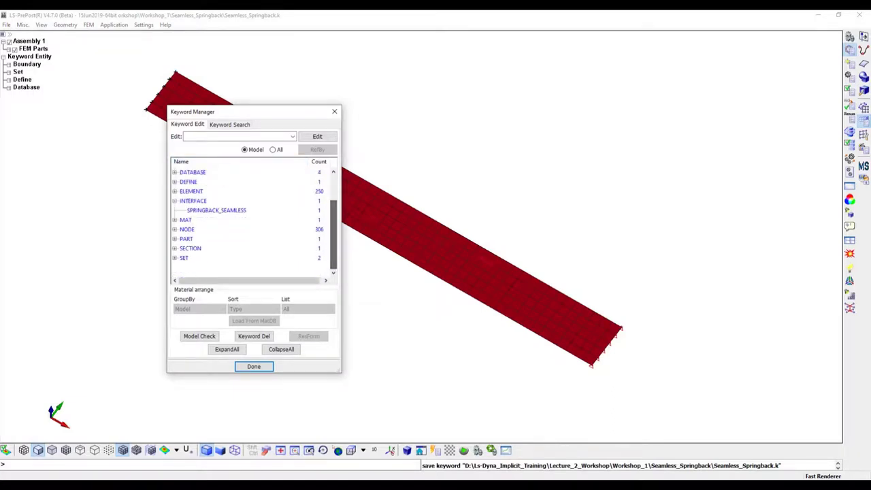
pyautogui.click(272, 149)
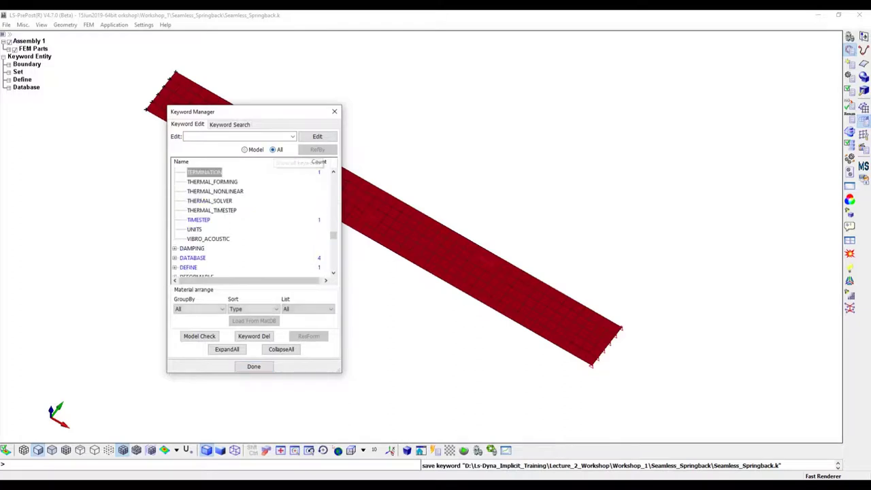
# Add a CONTROL_IMPLICIT_STABILIZATION card with IAS 2 (inactive), SCALE 1.0, then close the Keyword Manager
pyautogui.scroll(12, 252, 221)
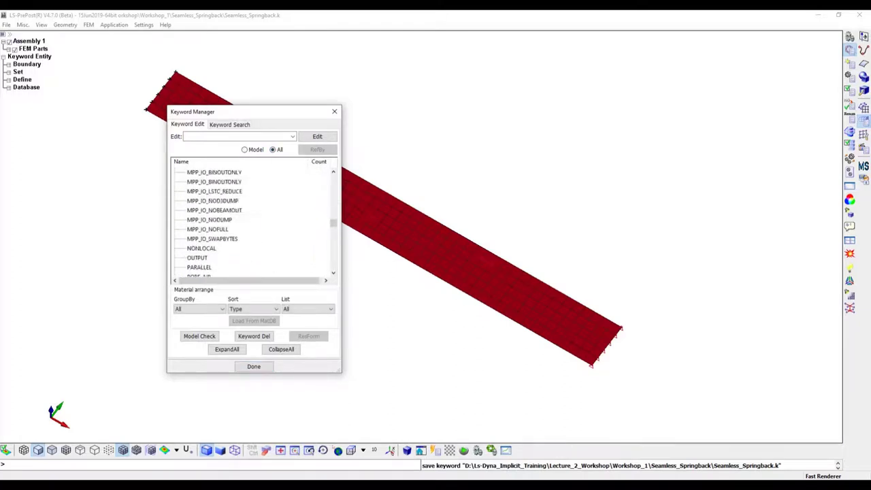
pyautogui.scroll(10, 252, 224)
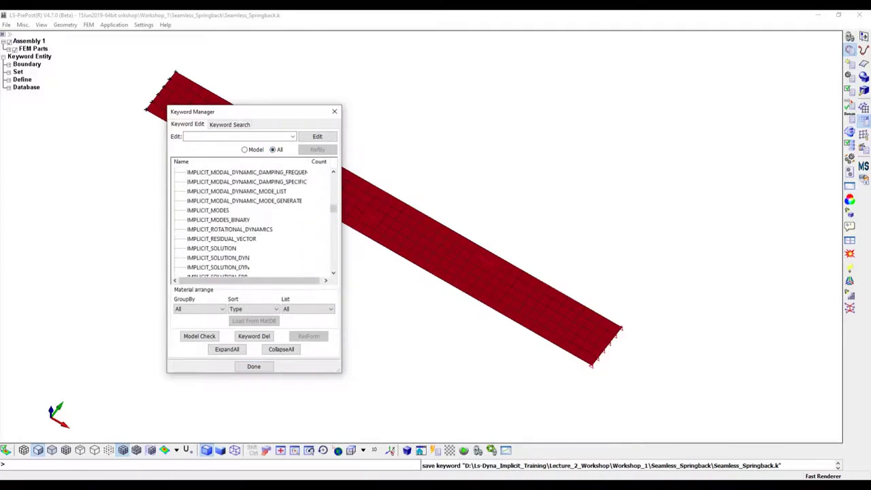
pyautogui.scroll(-1, 252, 224)
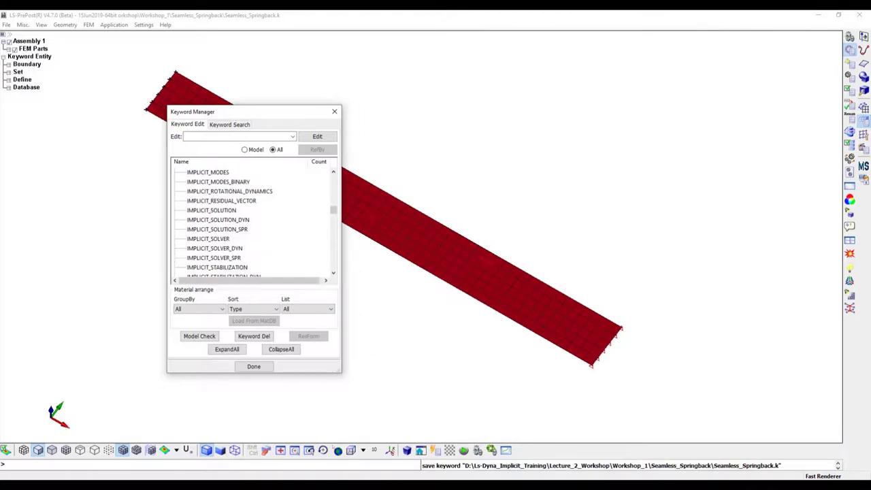
pyautogui.scroll(-2, 252, 225)
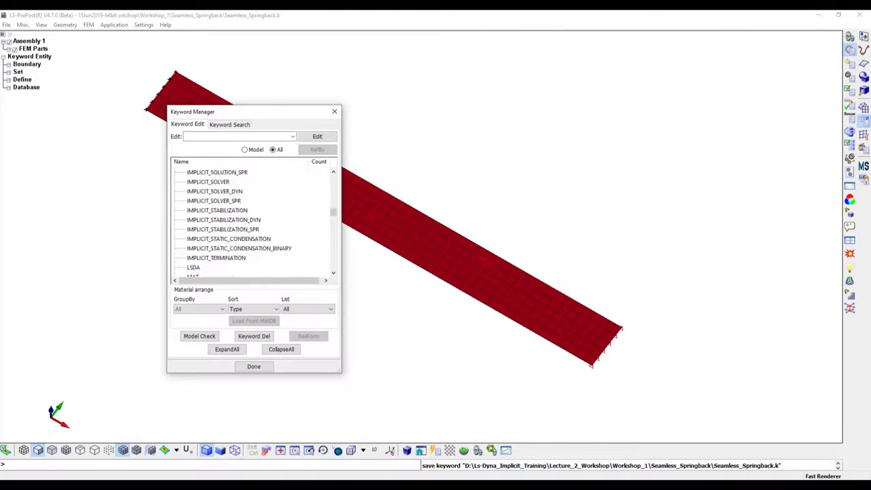
pyautogui.doubleClick(217, 211)
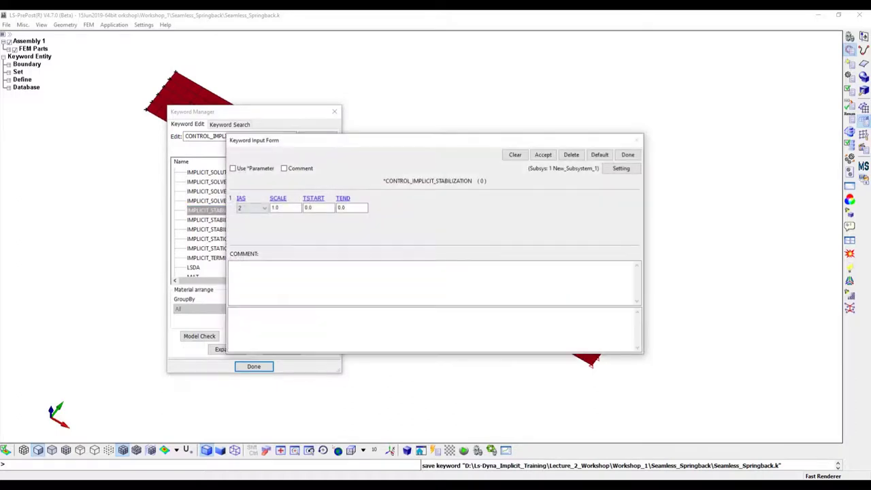
pyautogui.click(252, 208)
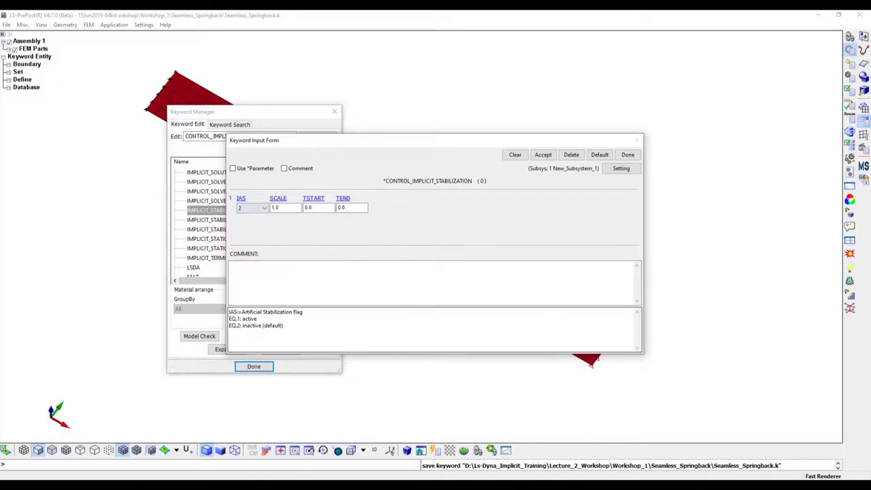
pyautogui.moveTo(229, 325); pyautogui.dragTo(283, 325)
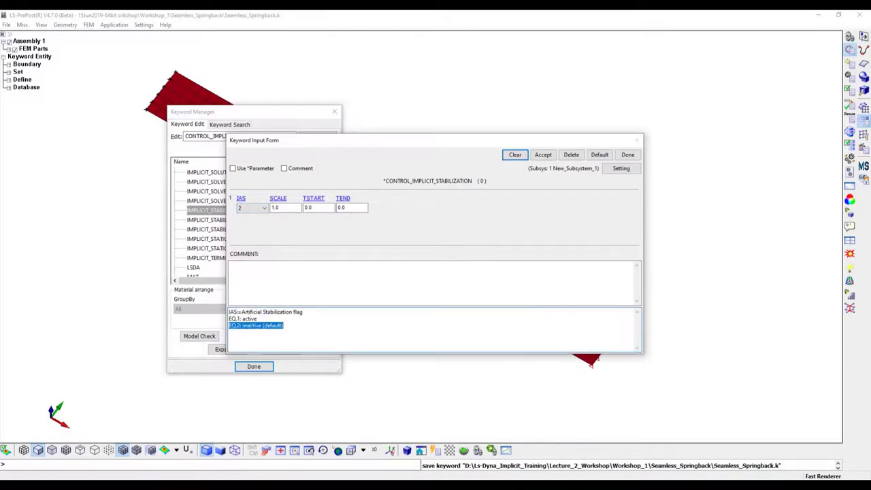
pyautogui.click(543, 154)
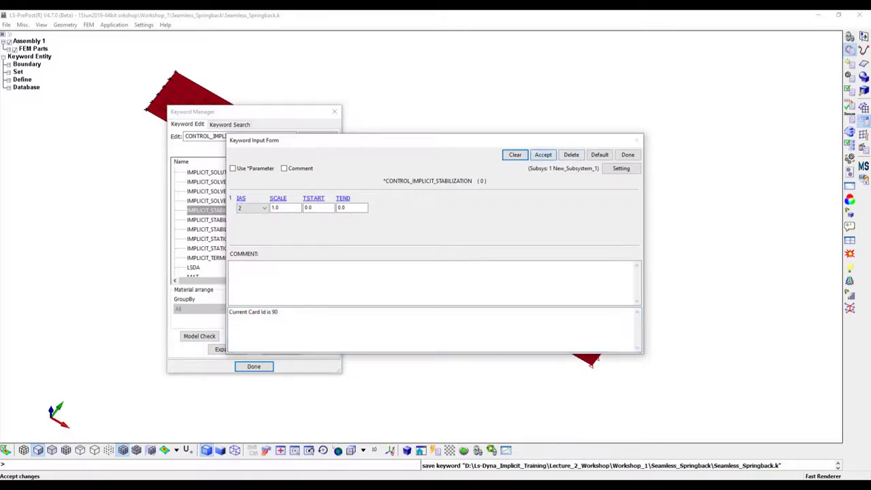
pyautogui.click(627, 155)
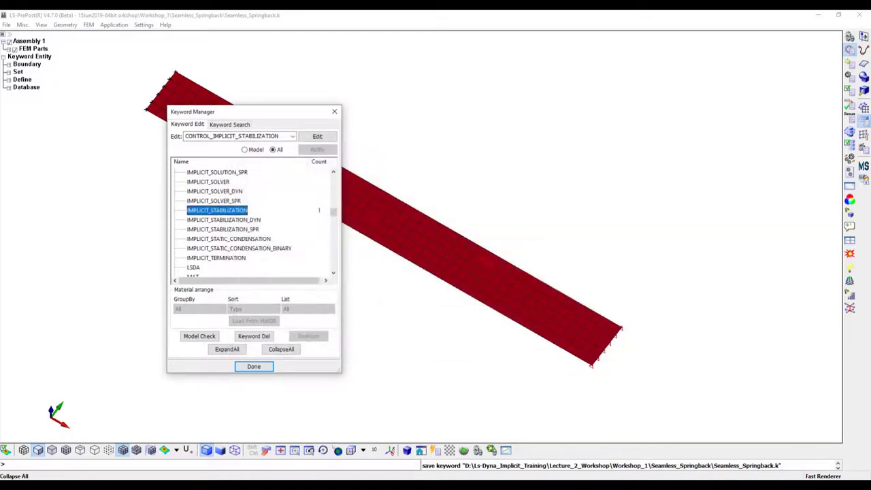
pyautogui.click(253, 366)
# Save the springback model's keyword file under its existing name
pyautogui.click(7, 25)
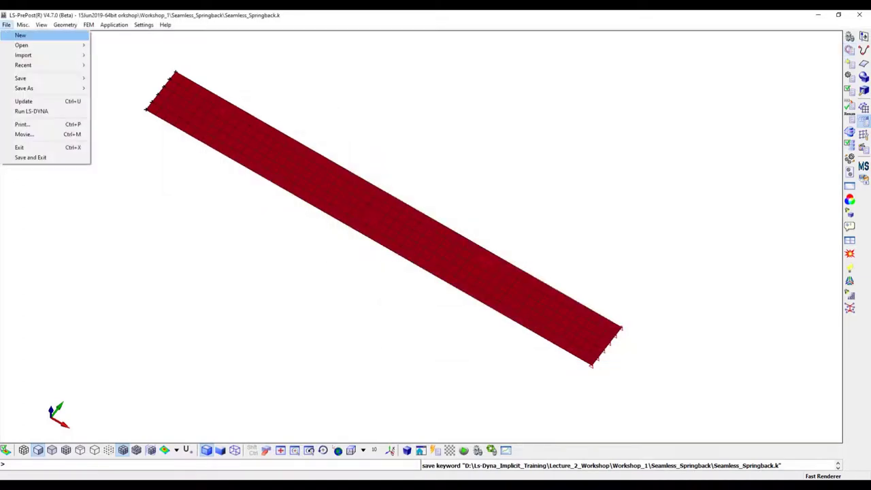
pyautogui.moveTo(20, 79)
pyautogui.click(119, 79)
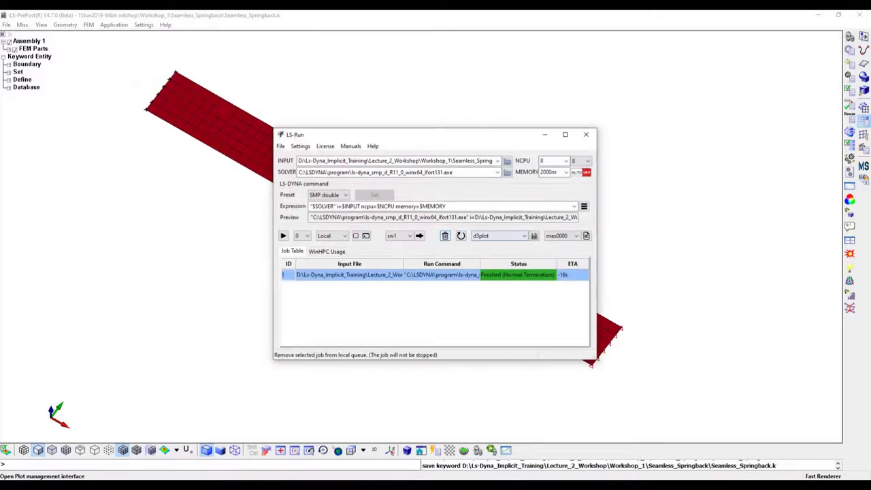
# Remove the finished job in LS-Run and rerun Seamless_Springback, deleting the existing results files
pyautogui.click(445, 236)
pyautogui.click(283, 235)
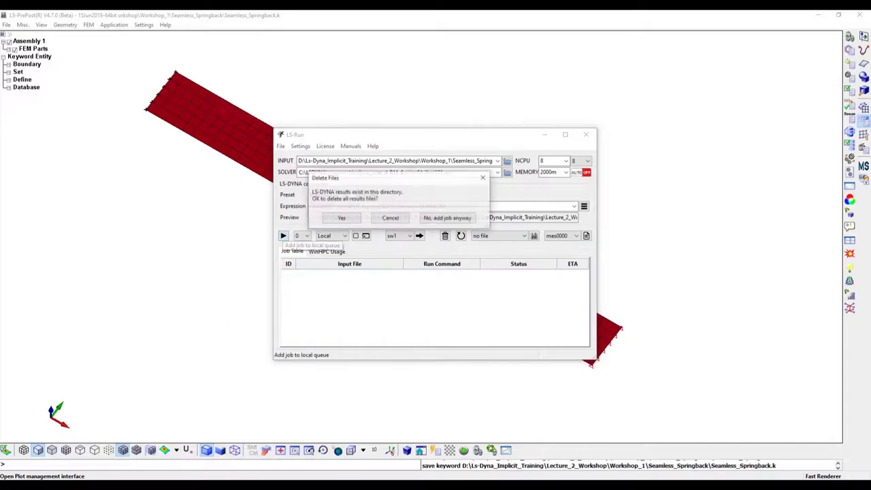
pyautogui.click(341, 218)
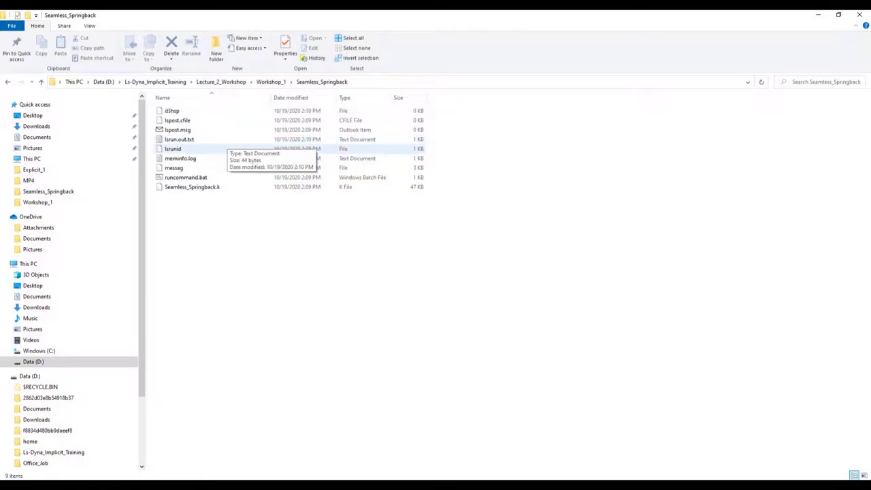
# Open the Seamless_Springback folder's messag file in Notepad++, monitor it live, and check how the run terminates before closing the file
pyautogui.rightClick(167, 168)
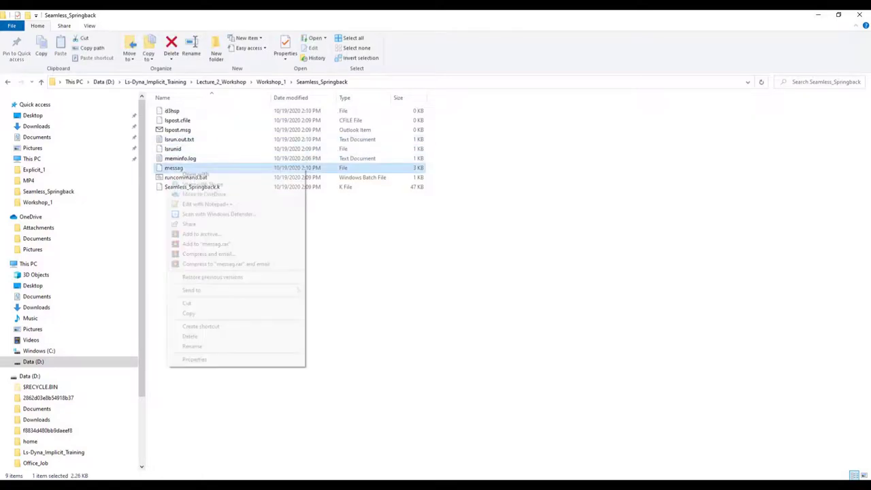
pyautogui.click(207, 203)
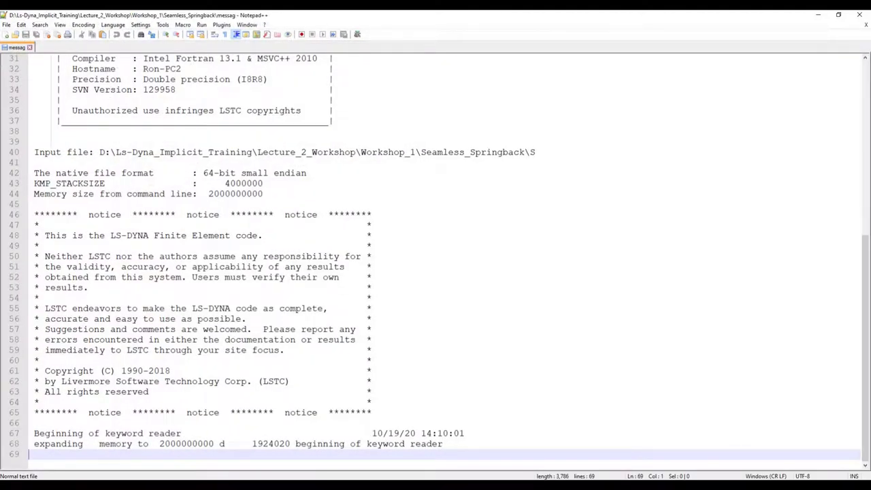
pyautogui.click(288, 34)
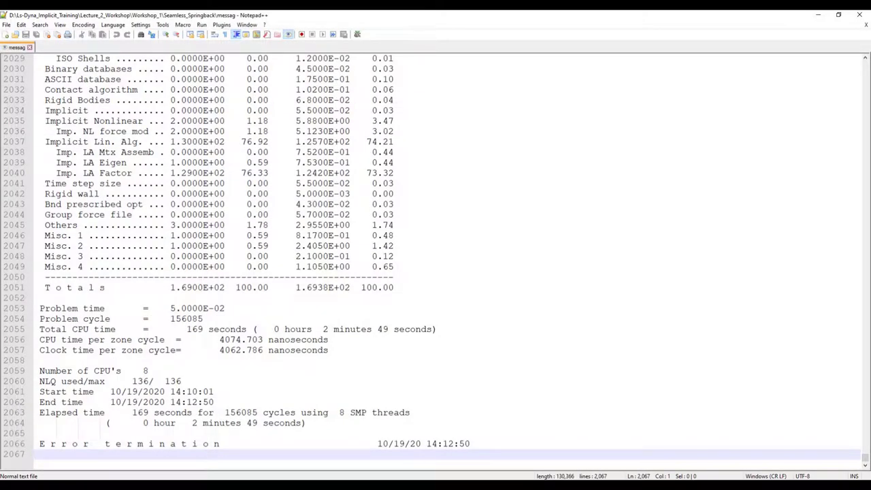
pyautogui.moveTo(40, 444); pyautogui.dragTo(225, 443)
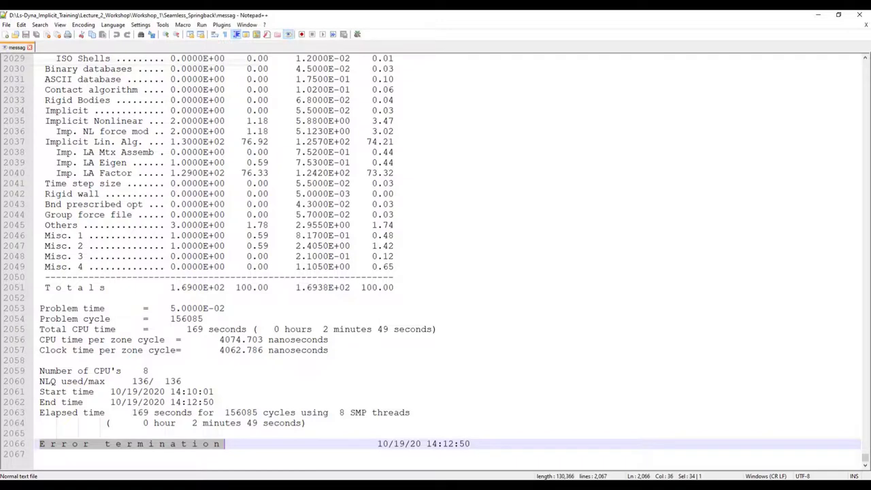
pyautogui.hotkey('ctrl', 'n')
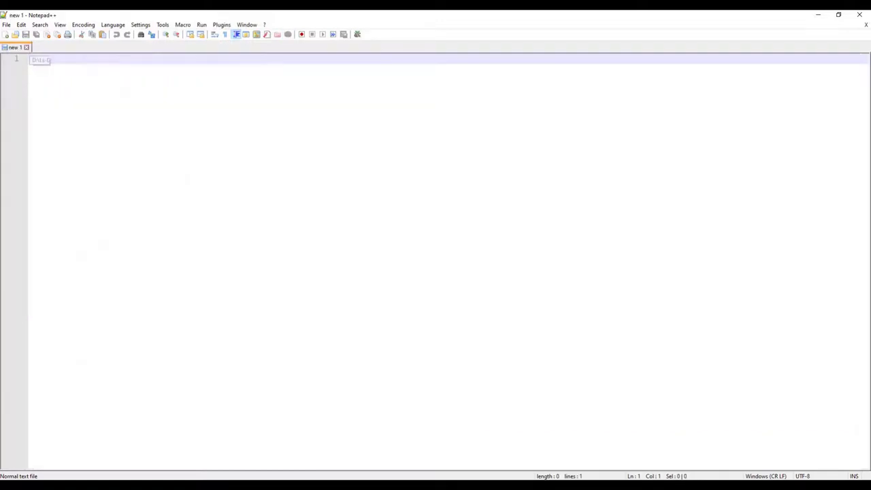
# Switch back to the LS-PrePost window holding Seamless_Springback.k and open the Keyword Manager
pyautogui.click(499, 486)
pyautogui.click(449, 451)
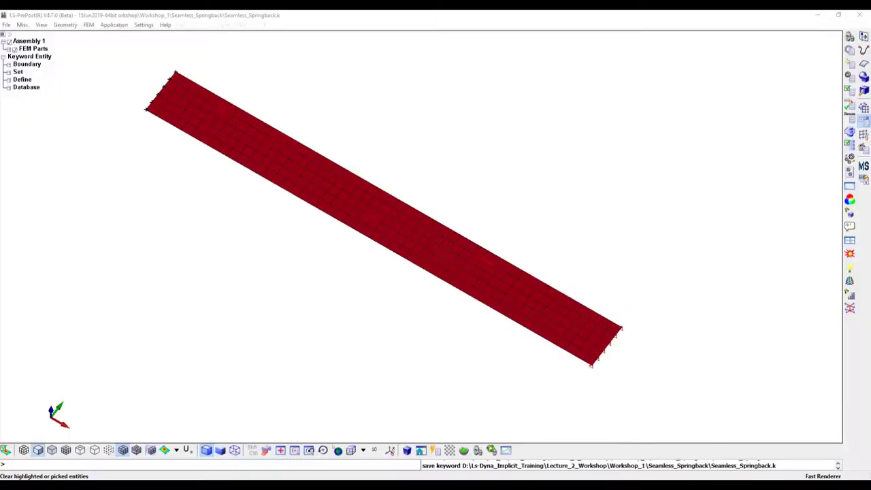
pyautogui.click(88, 24)
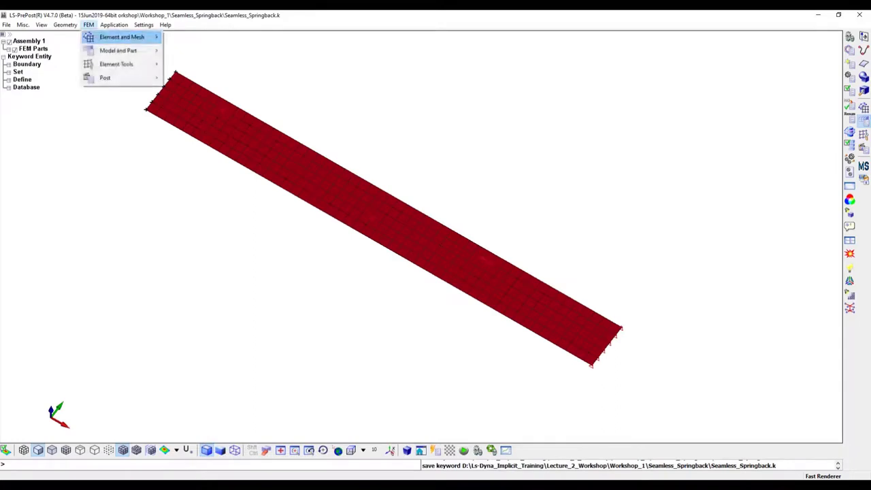
pyautogui.moveTo(118, 50)
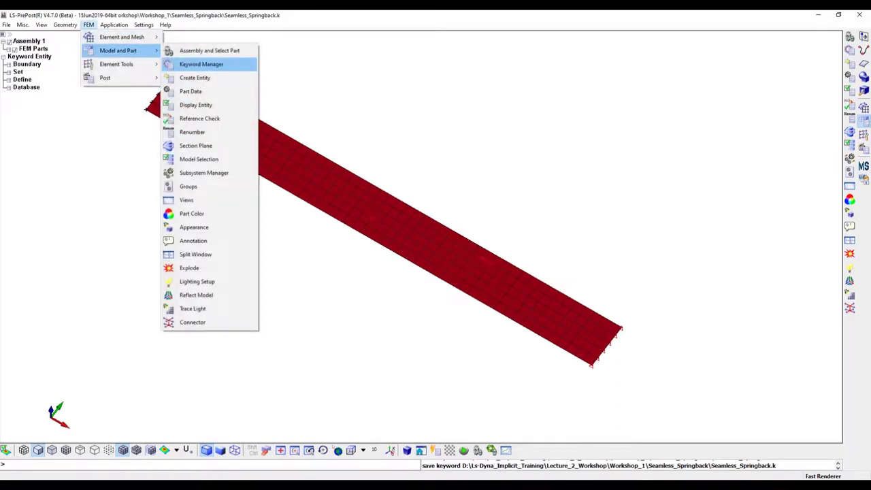
pyautogui.click(201, 64)
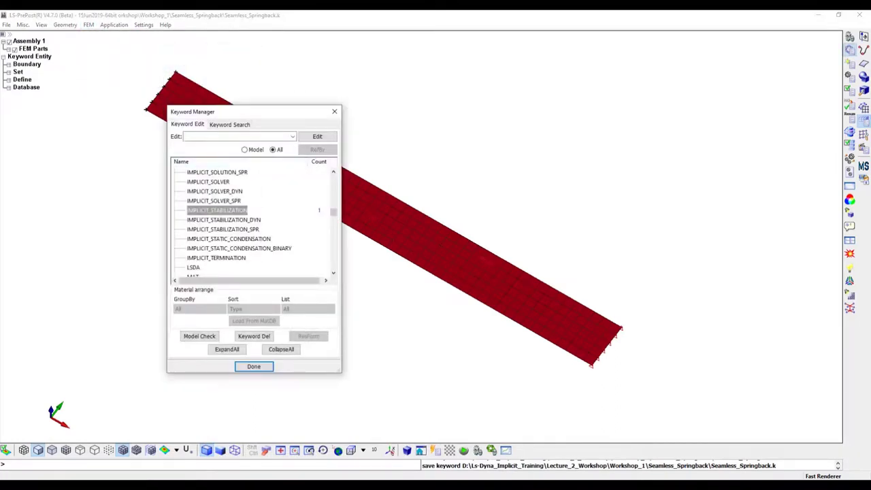
# Add a CONTROL_IMPLICIT_GENERAL card with IMFLAG 2, DT0 1e-3 and NSBS 50, then close the Keyword Manager
pyautogui.scroll(5, 252, 220)
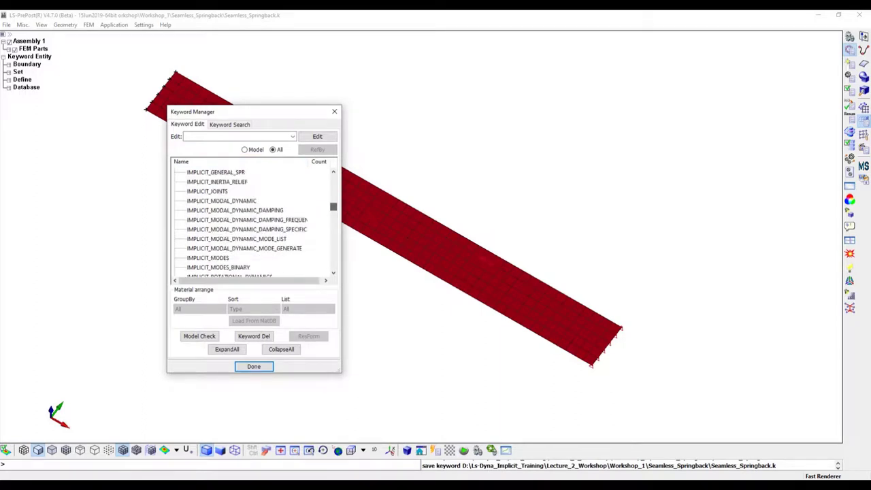
pyautogui.scroll(3, 252, 219)
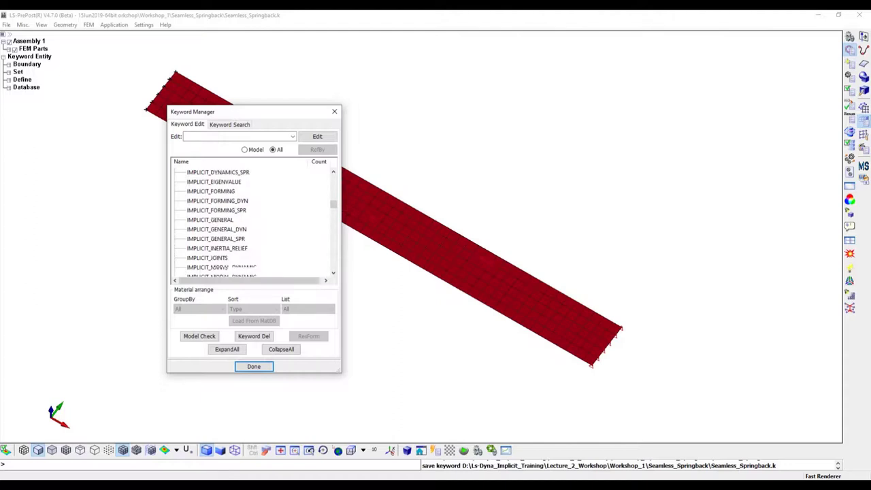
pyautogui.scroll(-1, 252, 219)
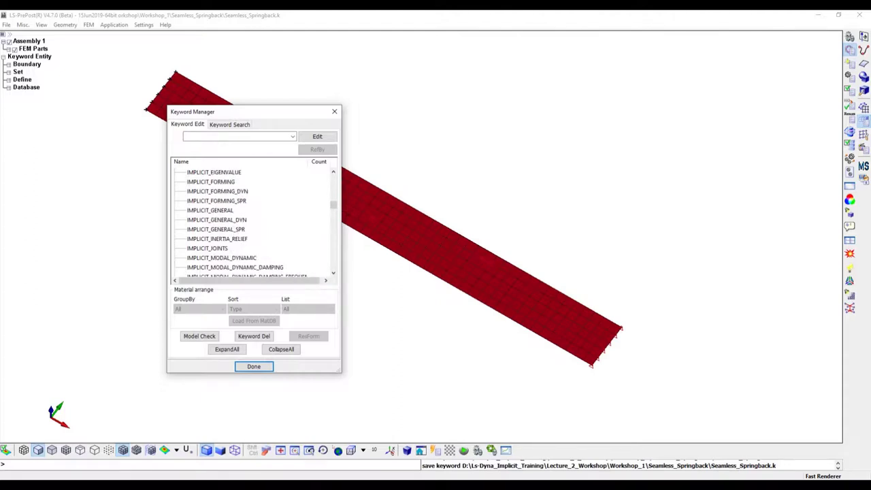
pyautogui.doubleClick(210, 209)
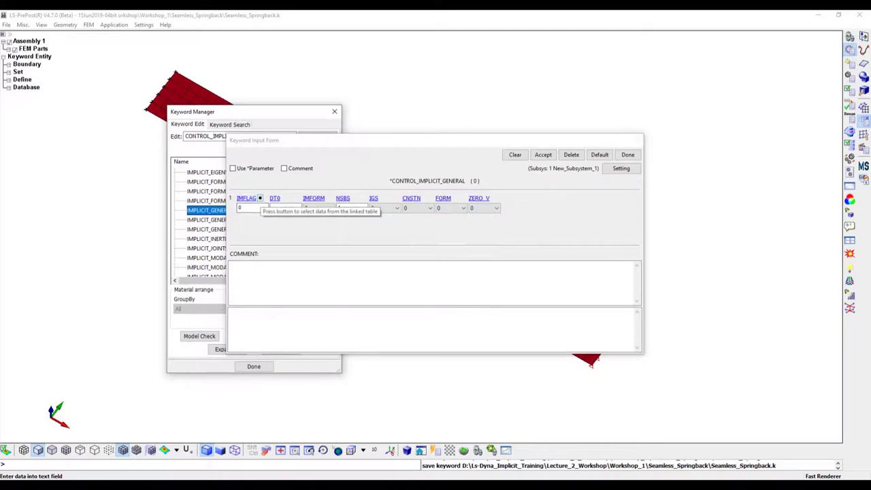
pyautogui.press('Tab')
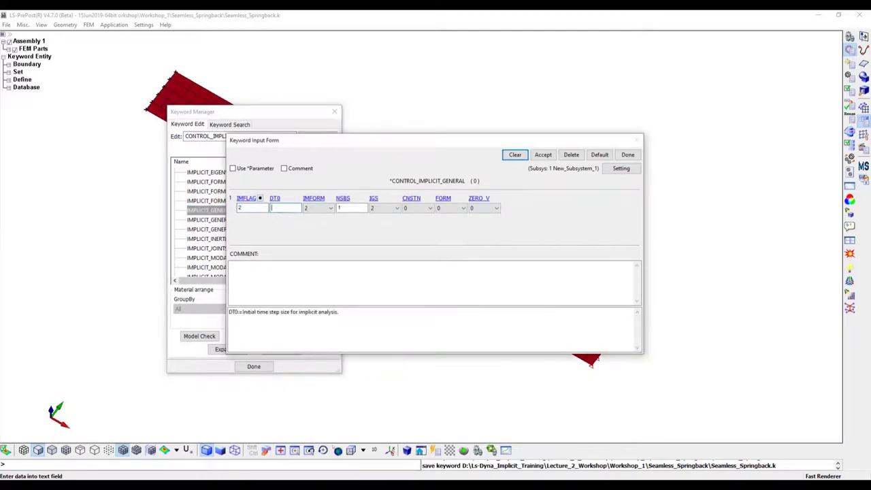
pyautogui.write('1e-3')
pyautogui.press('Tab')
pyautogui.press('Tab')
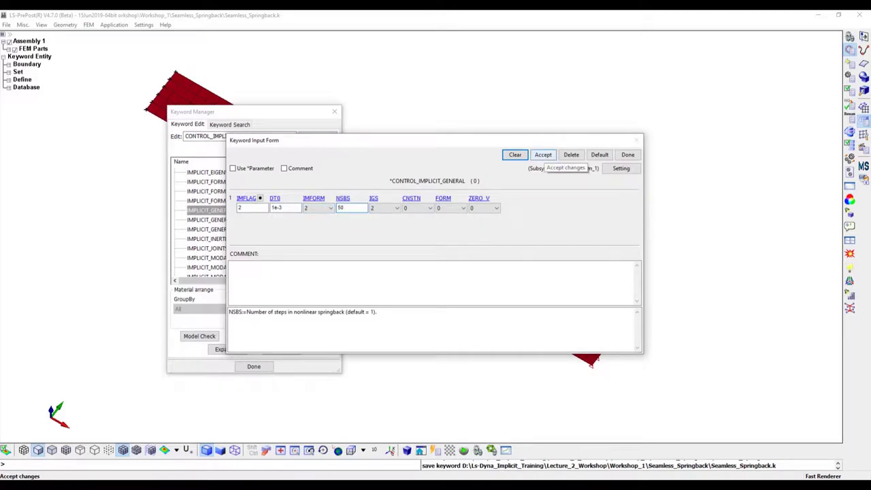
pyautogui.click(543, 155)
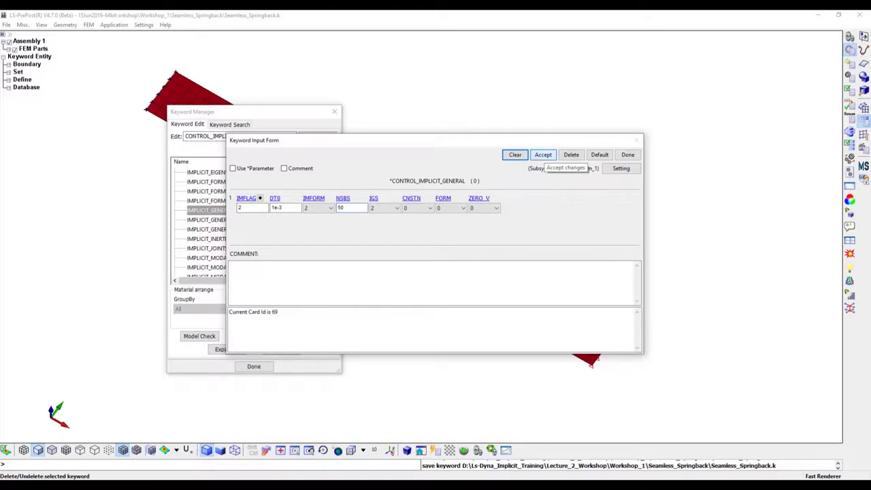
pyautogui.click(627, 155)
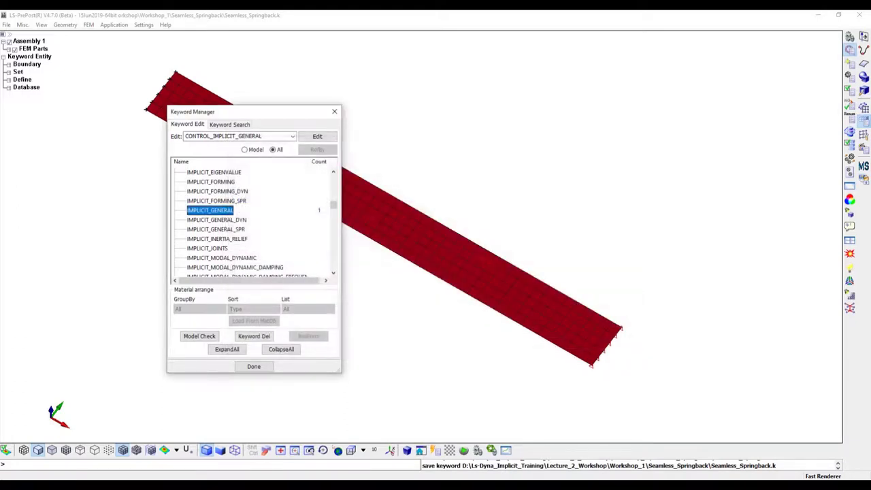
pyautogui.click(253, 366)
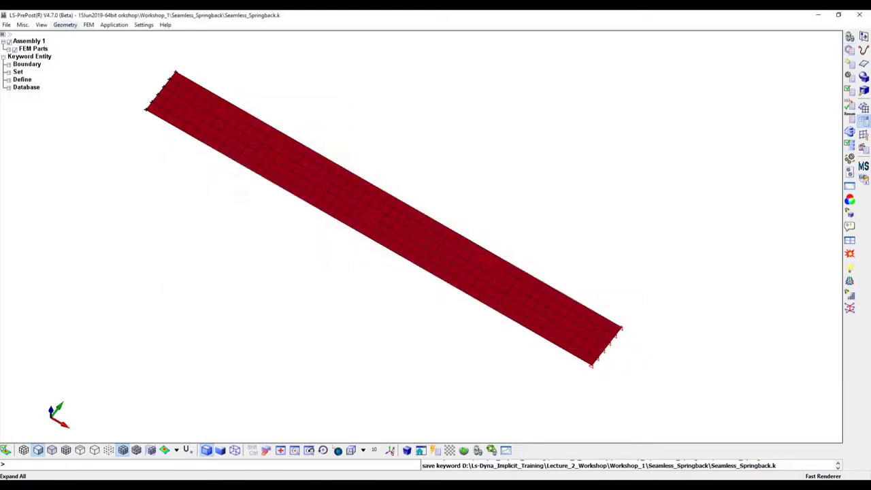
# Save the updated keyword model to Seamless_Springback.k
pyautogui.click(6, 24)
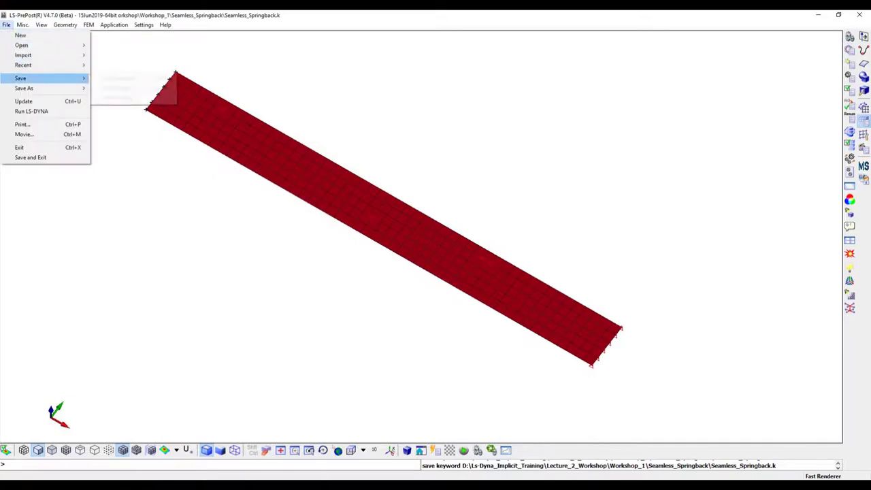
pyautogui.moveTo(22, 77)
pyautogui.click(120, 78)
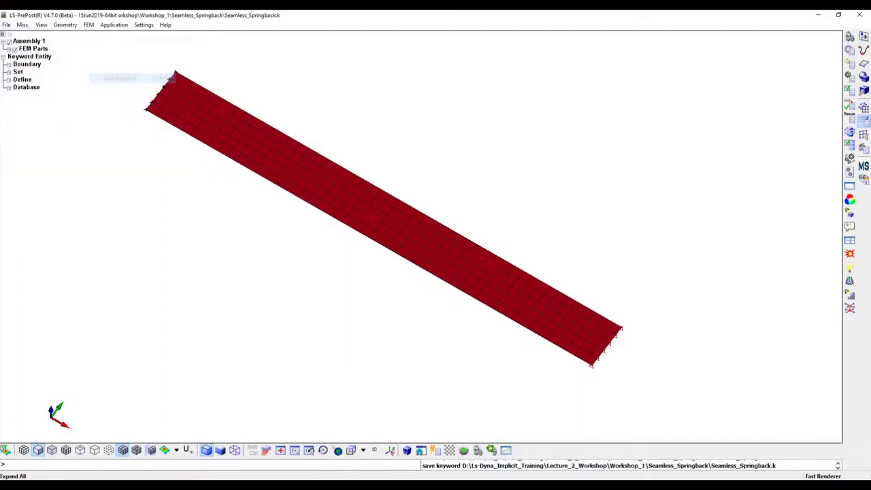
# Switch to LS-Run, remove the job that ended in error termination, and submit the Seamless_Springback input again
pyautogui.moveTo(477, 486)
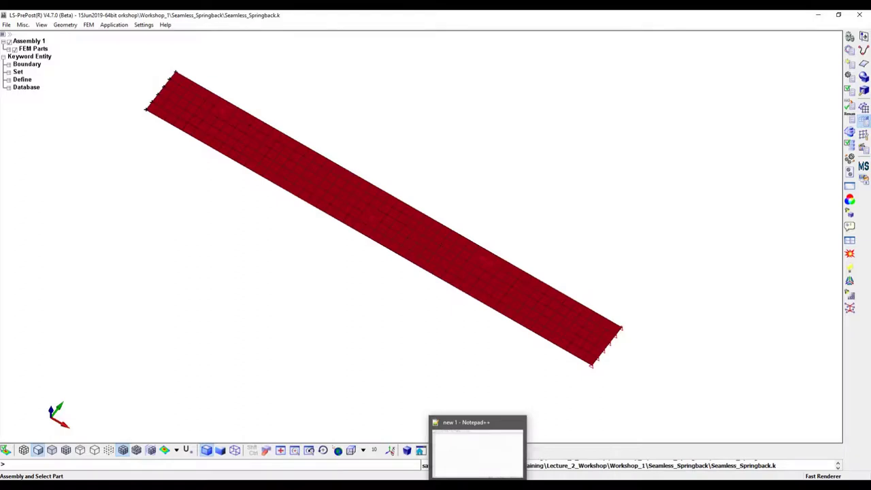
pyautogui.hotkey('alt', 'Tab')
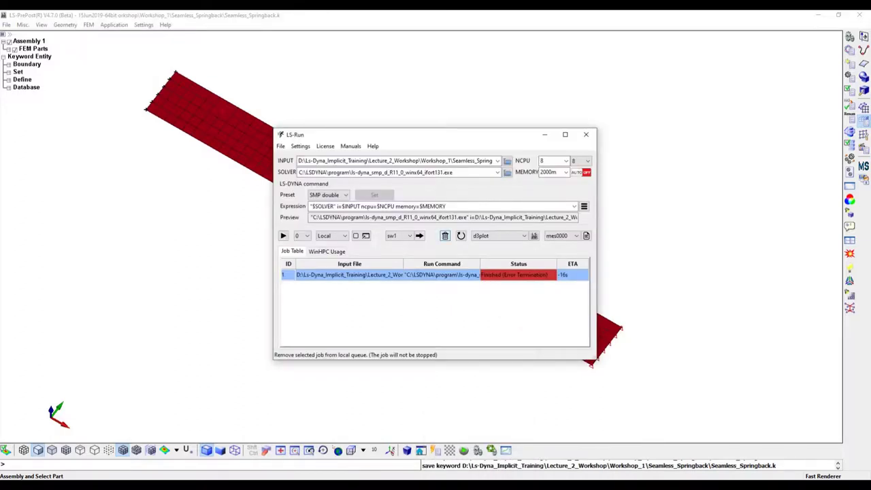
pyautogui.click(445, 236)
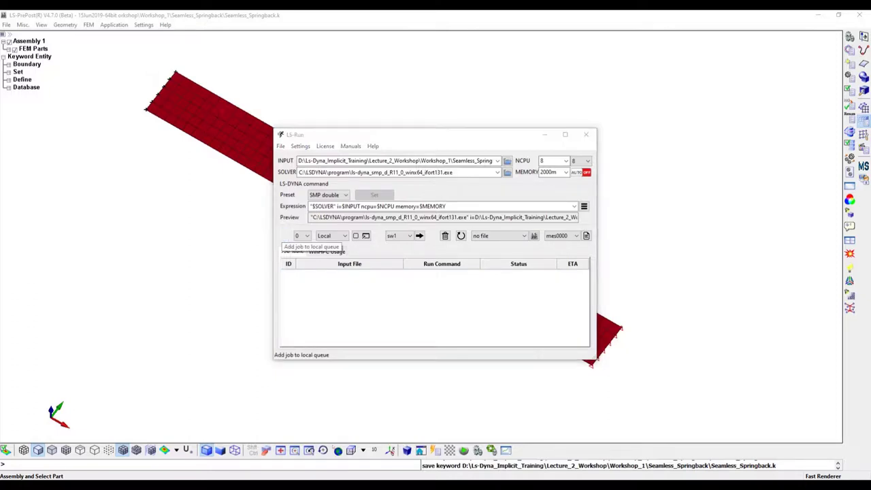
pyautogui.click(283, 236)
pyautogui.click(342, 217)
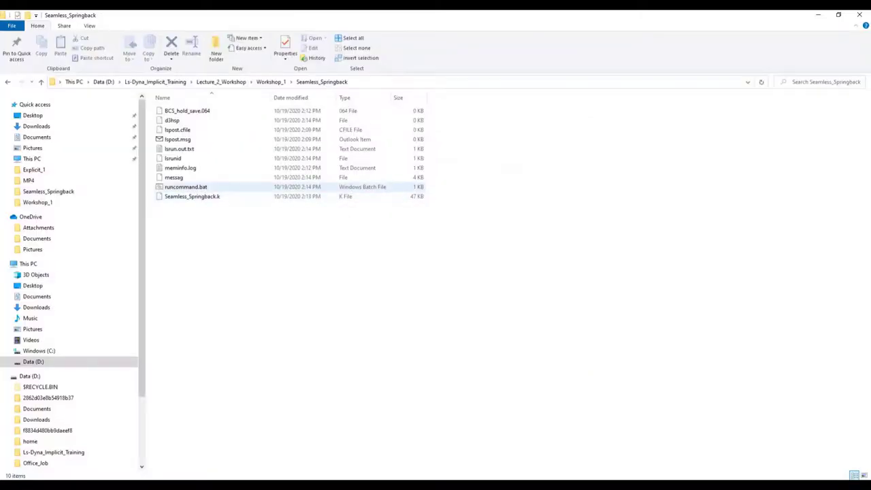
# Open the Seamless_Springback folder's messag file in Notepad++, monitor the run live, check its termination and total CPU time, and close the file
pyautogui.rightClick(175, 179)
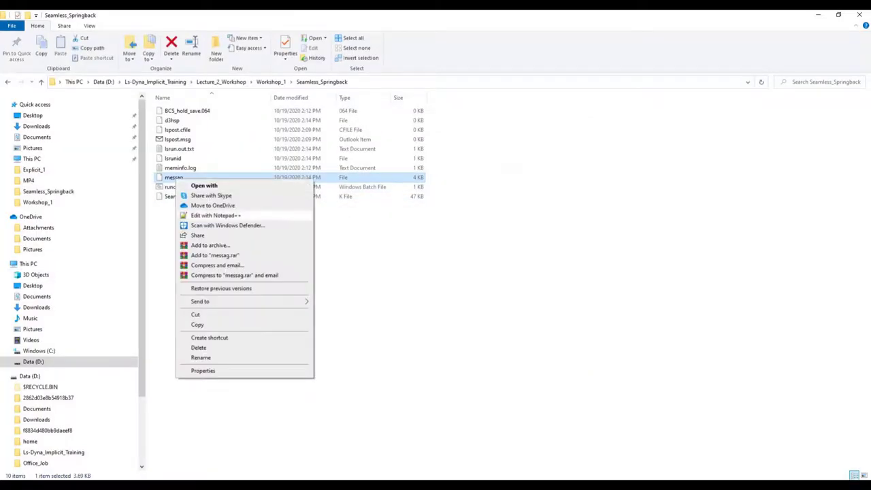
pyautogui.click(215, 215)
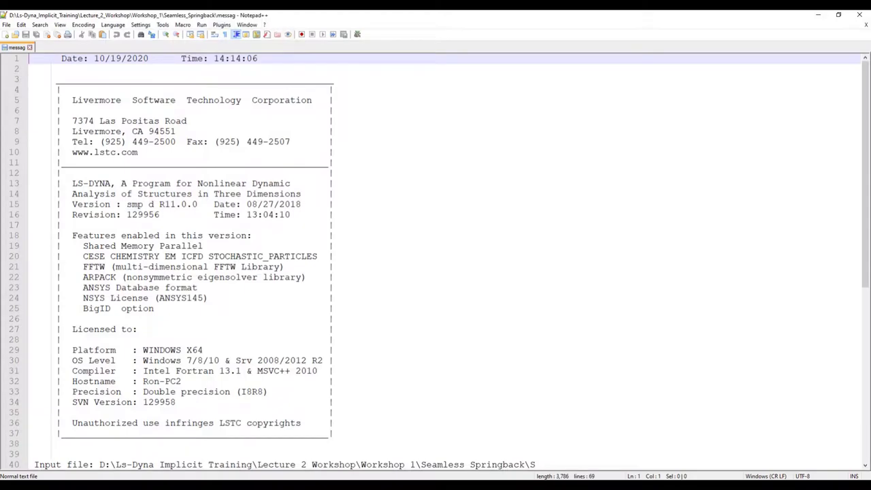
pyautogui.click(287, 34)
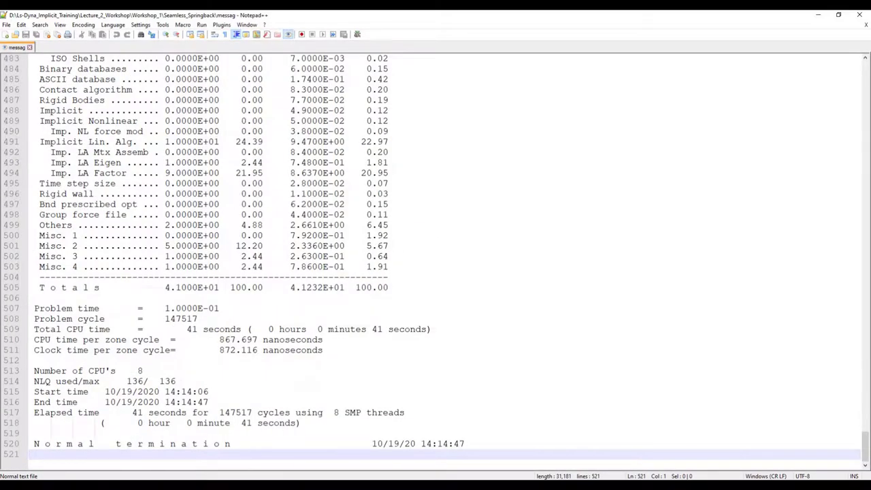
pyautogui.moveTo(34, 444); pyautogui.dragTo(257, 443)
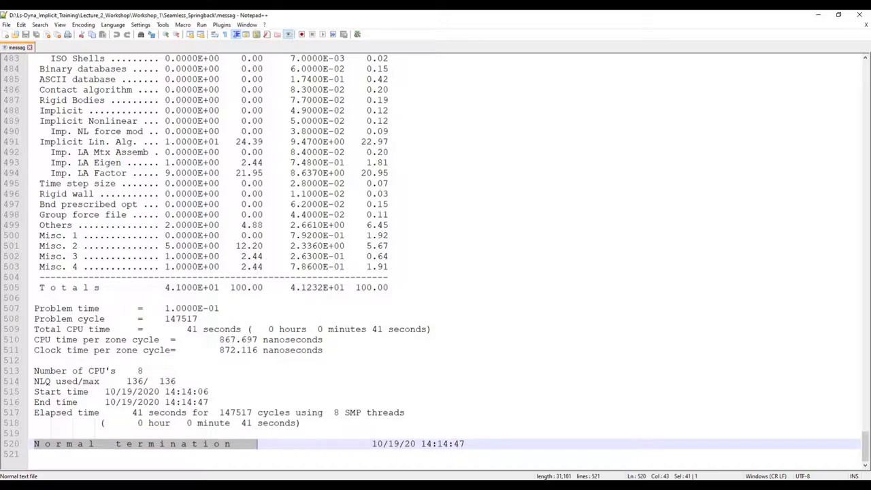
pyautogui.moveTo(186, 330); pyautogui.dragTo(242, 329)
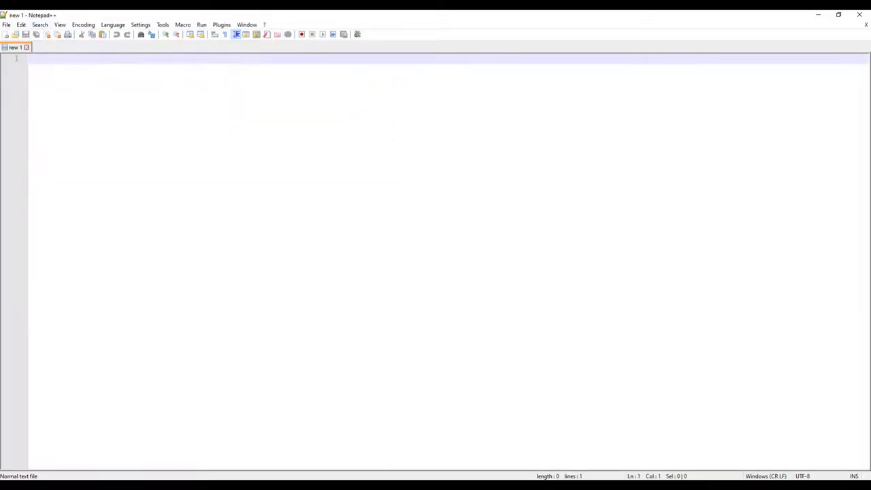
# Switch to the empty LS-PrePost window and load the binout file from the Seamless_Springback folder through Binary Output
pyautogui.moveTo(500, 485)
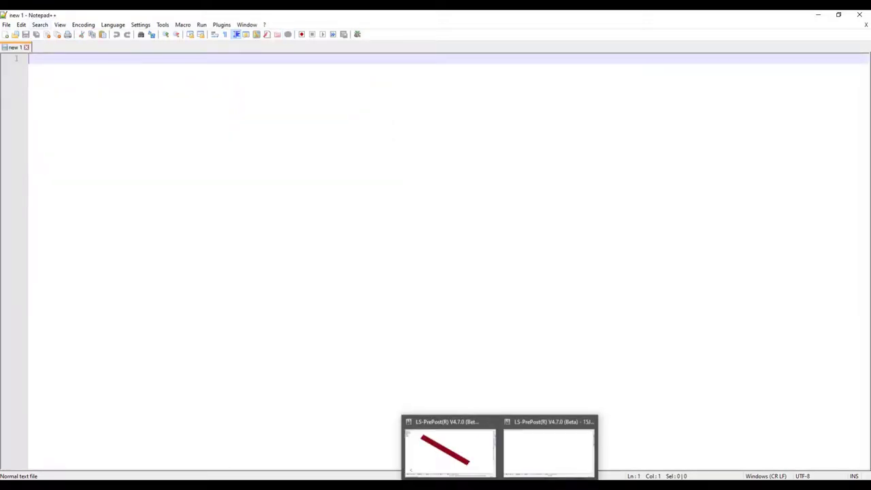
pyautogui.click(456, 449)
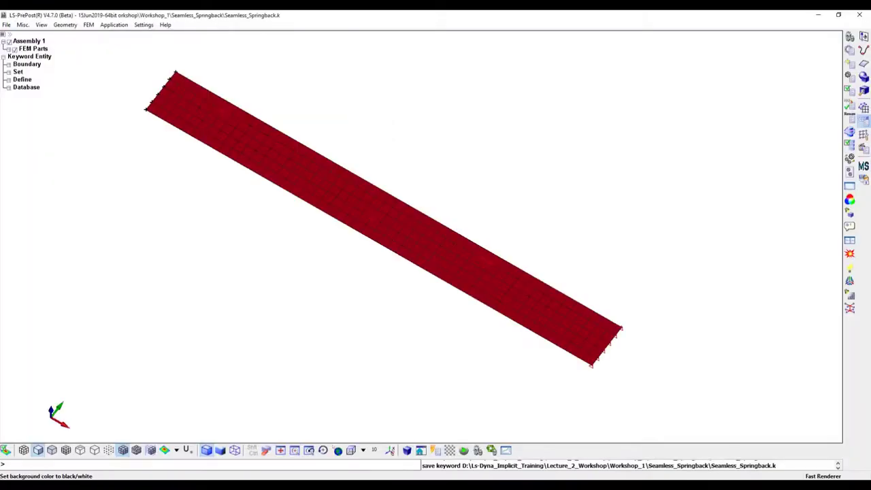
pyautogui.moveTo(499, 484)
pyautogui.click(548, 449)
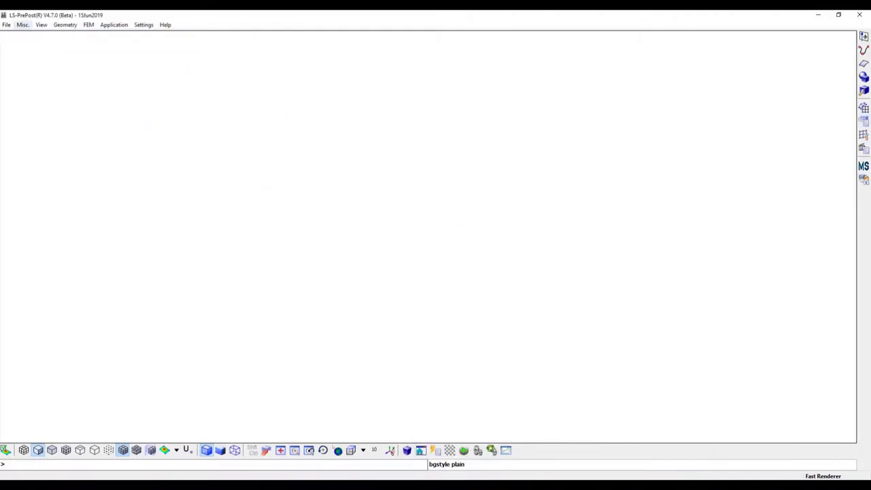
pyautogui.click(89, 25)
pyautogui.moveTo(116, 64)
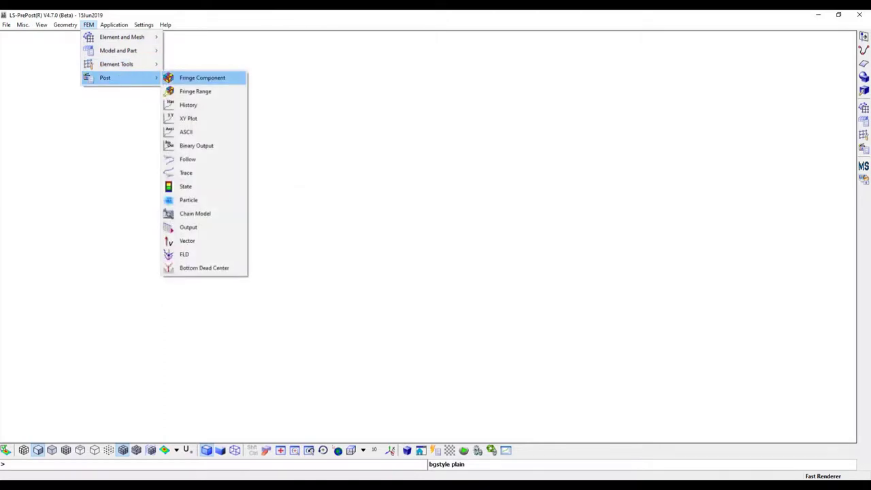
pyautogui.click(196, 146)
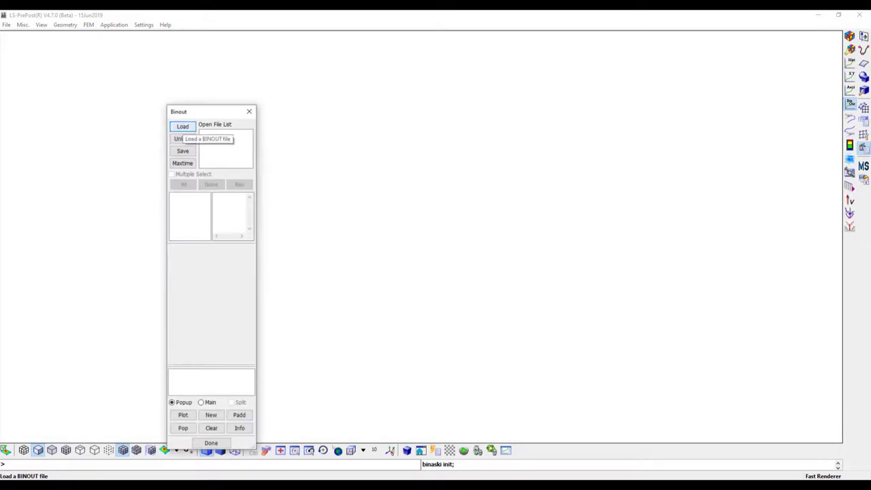
pyautogui.click(183, 127)
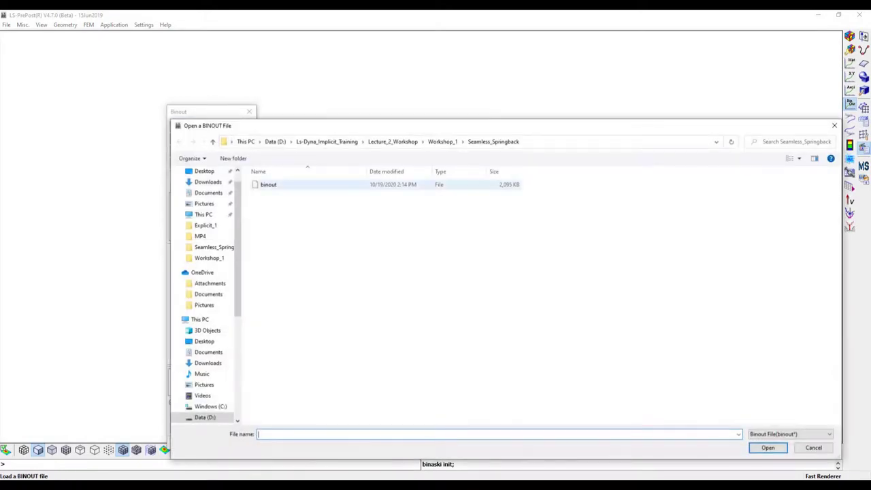
pyautogui.click(268, 185)
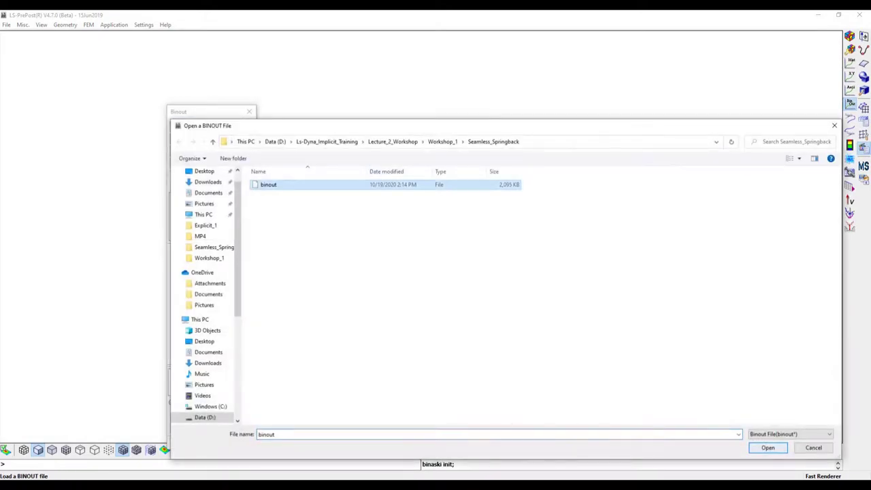
pyautogui.click(767, 447)
# Plot the nodout z_displacement of node 303 from the loaded binout file, examine the curve, and close the plot
pyautogui.click(224, 134)
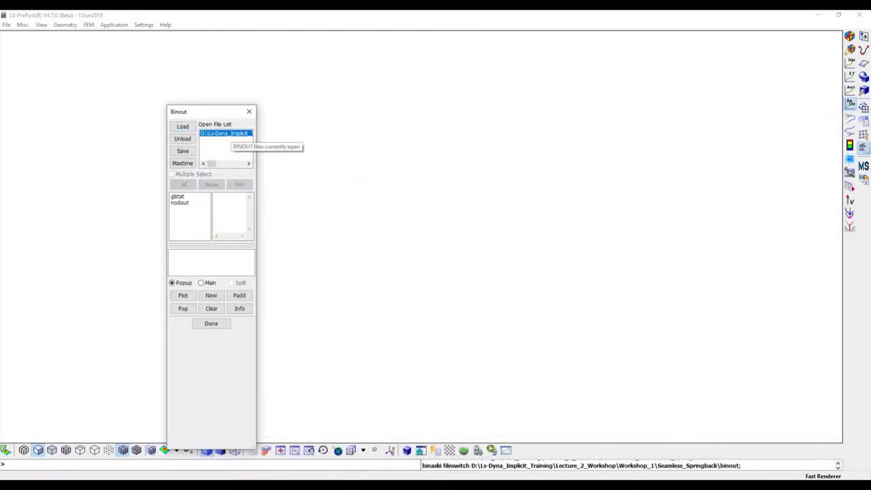
pyautogui.click(180, 202)
pyautogui.click(176, 271)
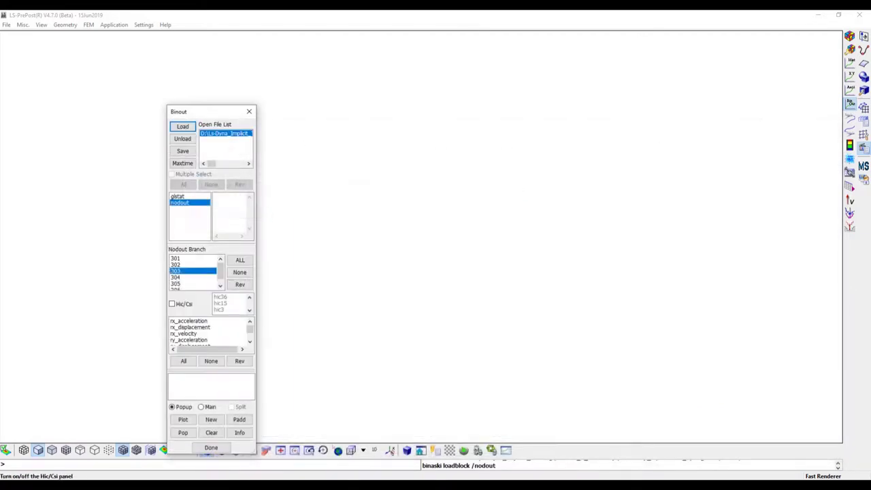
pyautogui.scroll(-3, 207, 331)
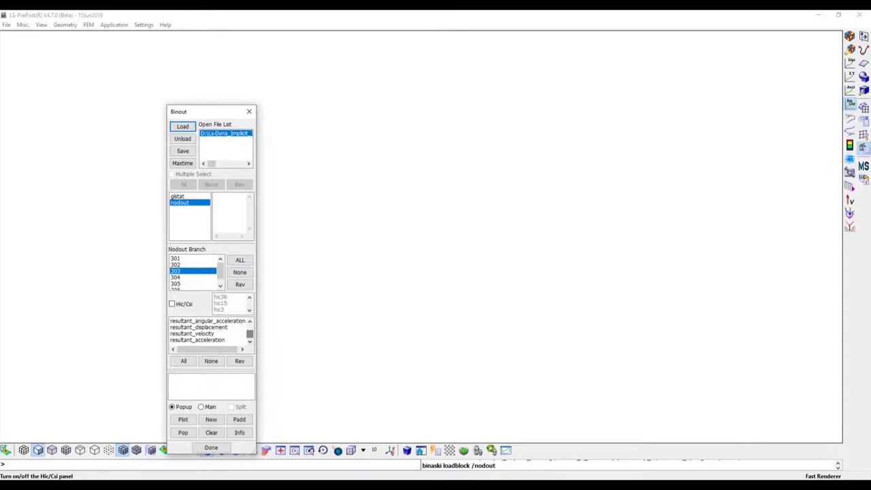
pyautogui.scroll(-3, 208, 331)
pyautogui.scroll(2, 208, 331)
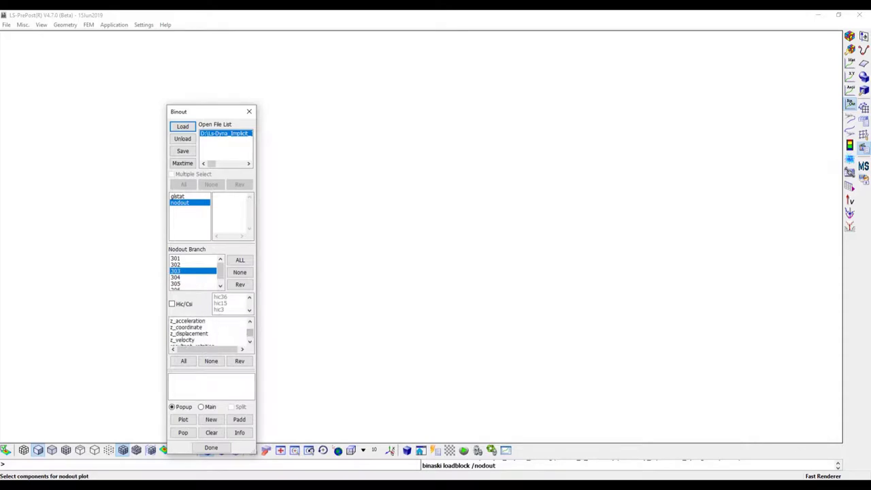
pyautogui.click(189, 333)
pyautogui.click(183, 419)
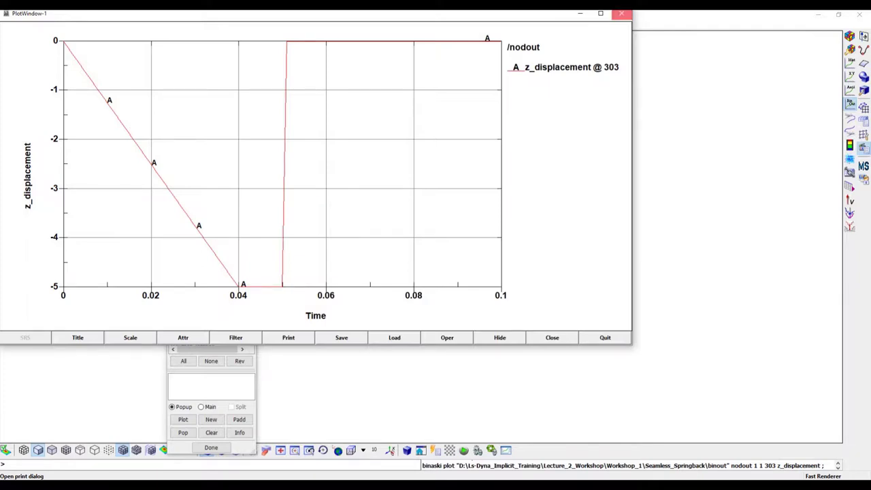
pyautogui.click(621, 13)
# Plot the glstat internal_energy curve, examine it, and close both the plot and the Binout interface
pyautogui.click(178, 196)
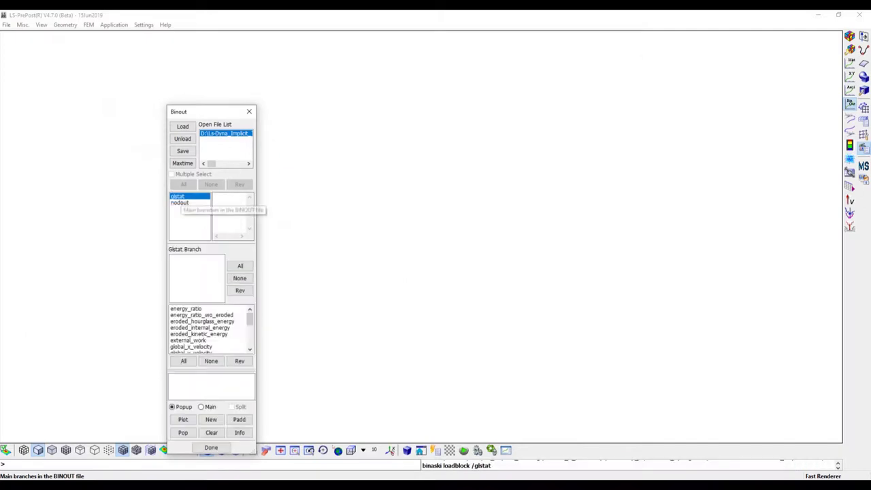
pyautogui.scroll(-5, 249, 329)
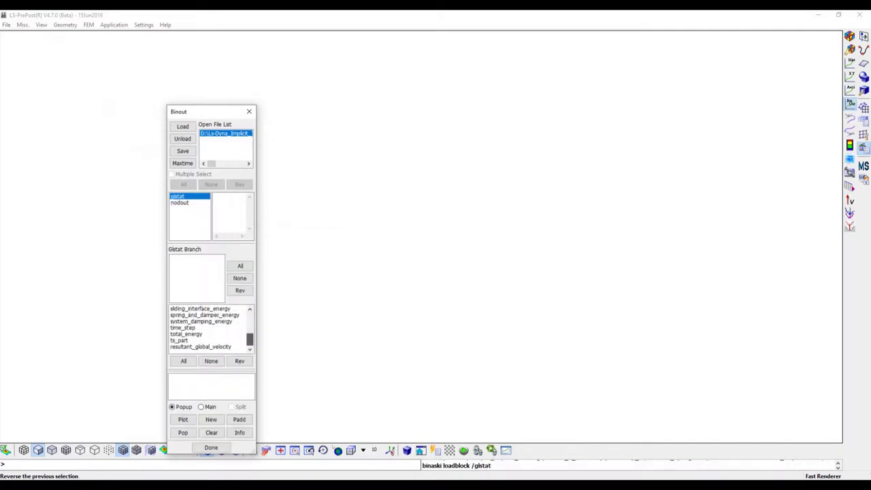
pyautogui.scroll(2, 249, 330)
pyautogui.scroll(1, 249, 329)
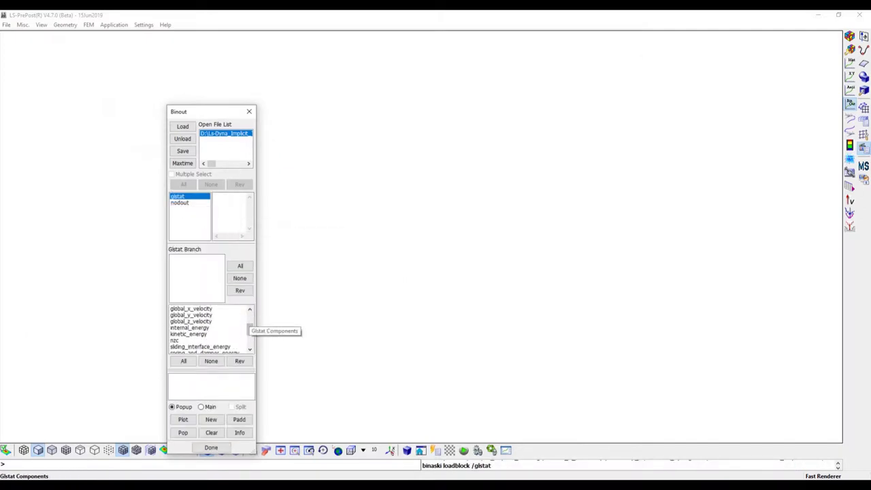
pyautogui.click(189, 328)
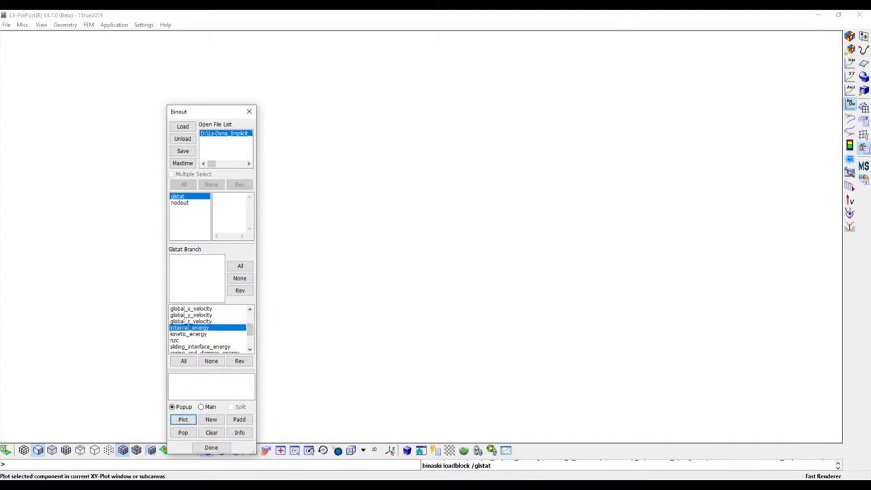
pyautogui.click(183, 419)
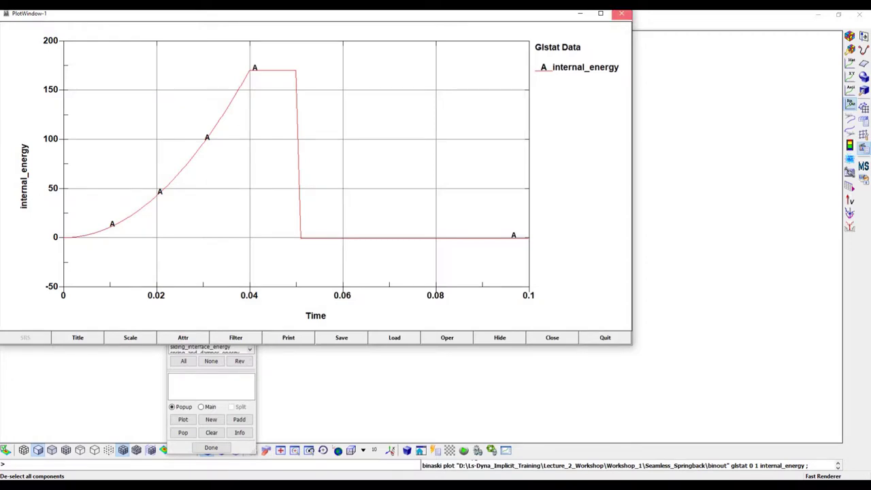
pyautogui.click(621, 13)
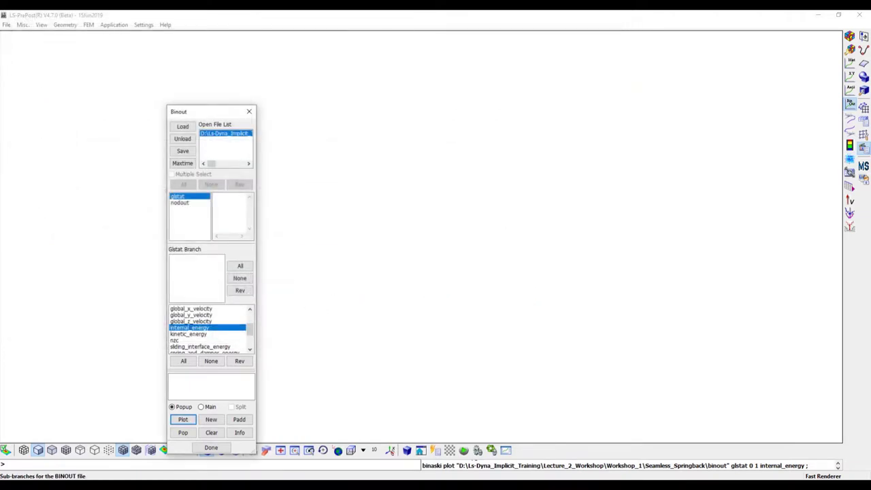
pyautogui.click(211, 447)
# Open the d3plot results from the Seamless_Springback folder, tilt the strip for viewing, and turn off animation looping
pyautogui.click(6, 25)
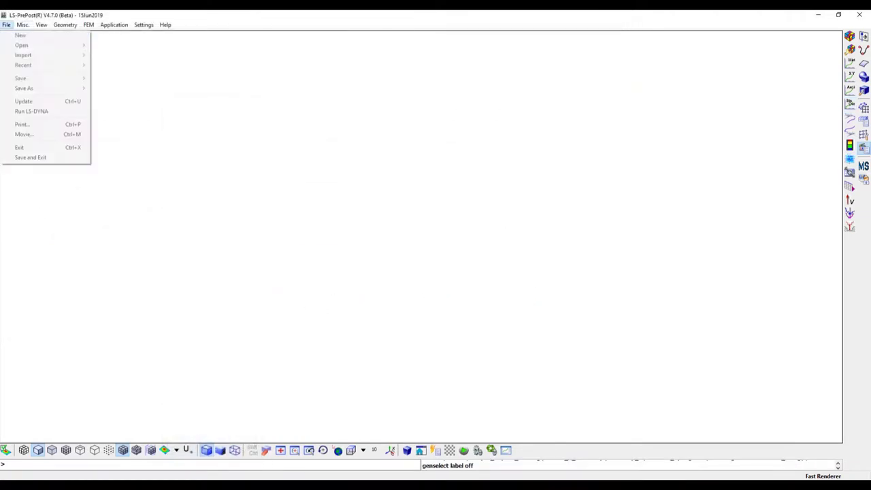
pyautogui.moveTo(27, 45)
pyautogui.click(128, 45)
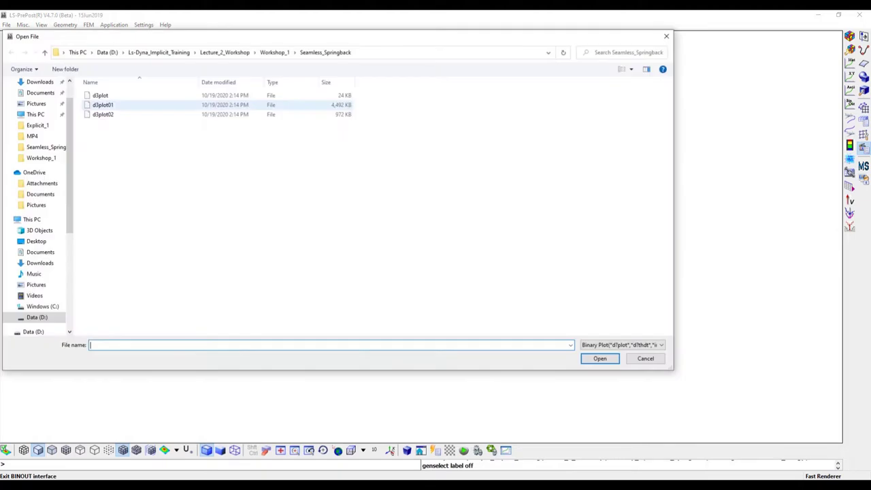
pyautogui.click(100, 95)
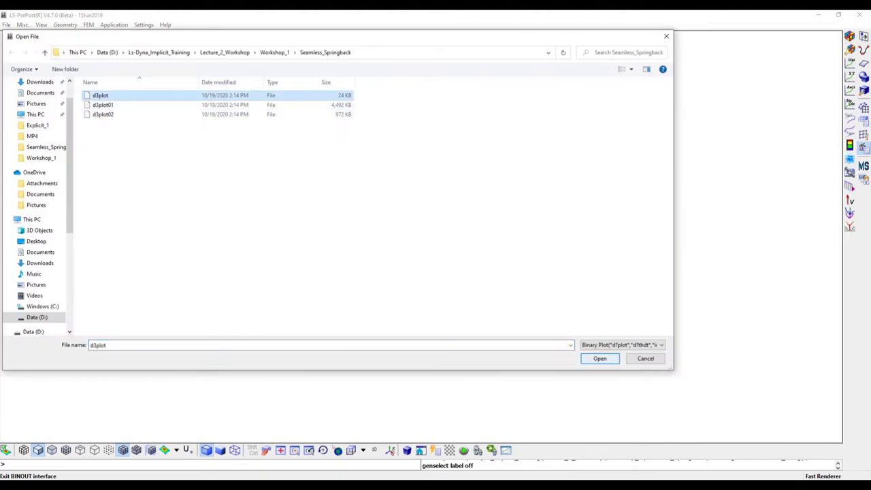
pyautogui.click(599, 359)
pyautogui.moveTo(408, 286)
pyautogui.keyDown('ctrl'); pyautogui.mouseDown()
pyautogui.moveTo(436, 225)
pyautogui.moveTo(415, 221)
pyautogui.moveTo(412, 232)
pyautogui.mouseUp(); pyautogui.keyUp('ctrl')
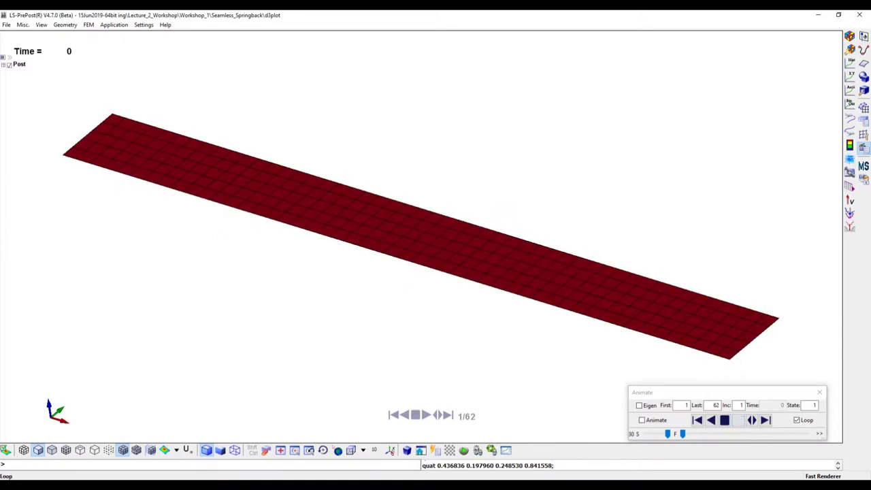
pyautogui.click(797, 420)
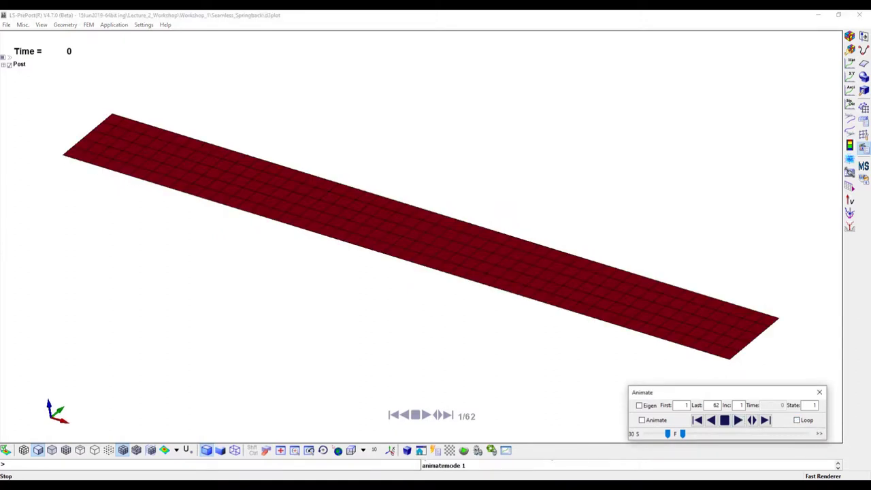
# Display the z-displacement fringe contours on the strip from the nodal (Ndv) results and close the fringe component dialog
pyautogui.click(89, 24)
pyautogui.moveTo(122, 37)
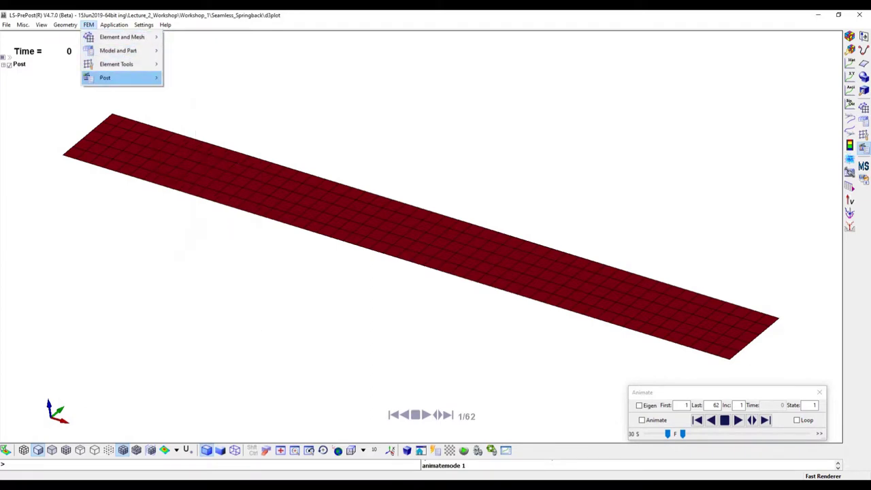
pyautogui.moveTo(105, 78)
pyautogui.click(202, 78)
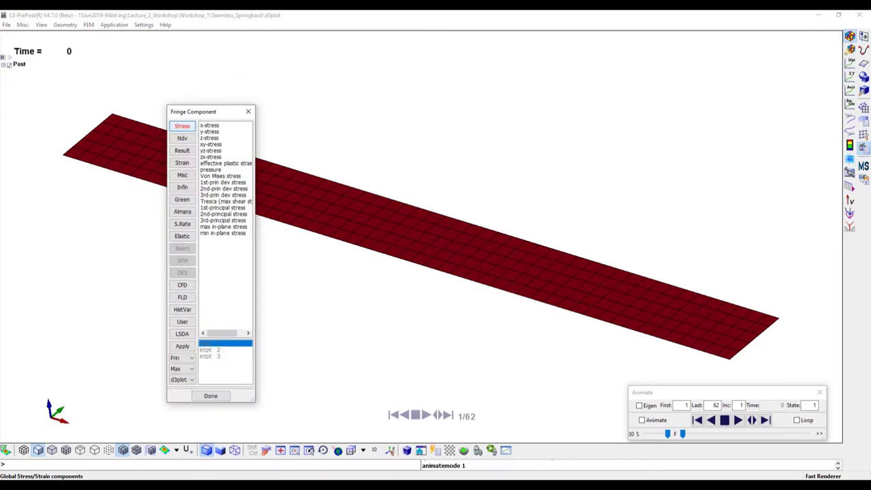
pyautogui.click(182, 138)
pyautogui.click(218, 138)
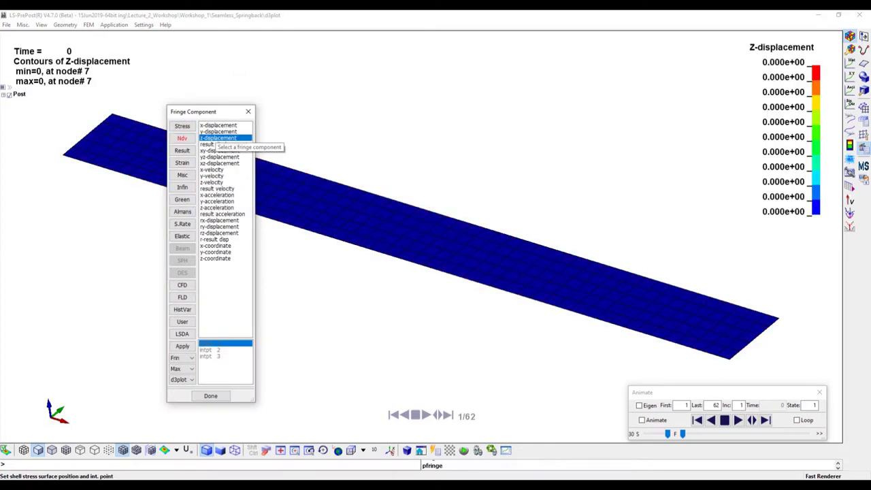
pyautogui.click(210, 395)
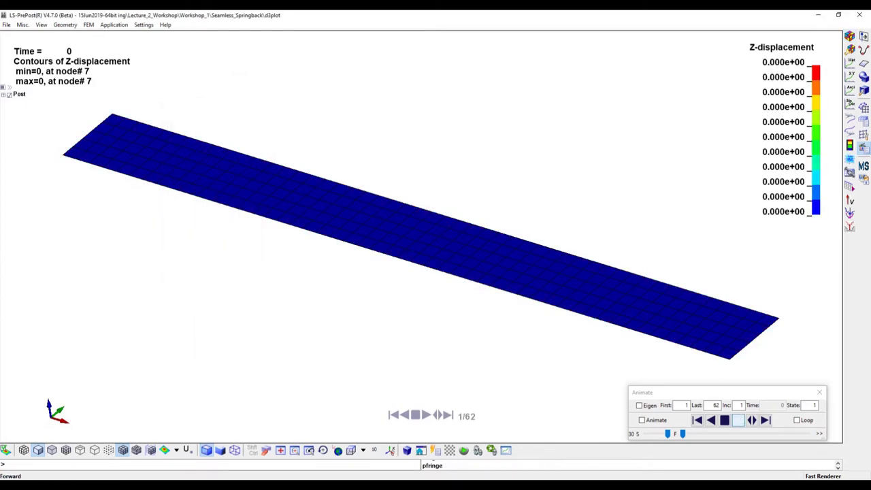
# Play the z-displacement animation forward to the final state and rotate the strip slightly for a flatter view
pyautogui.click(737, 420)
pyautogui.click(765, 420)
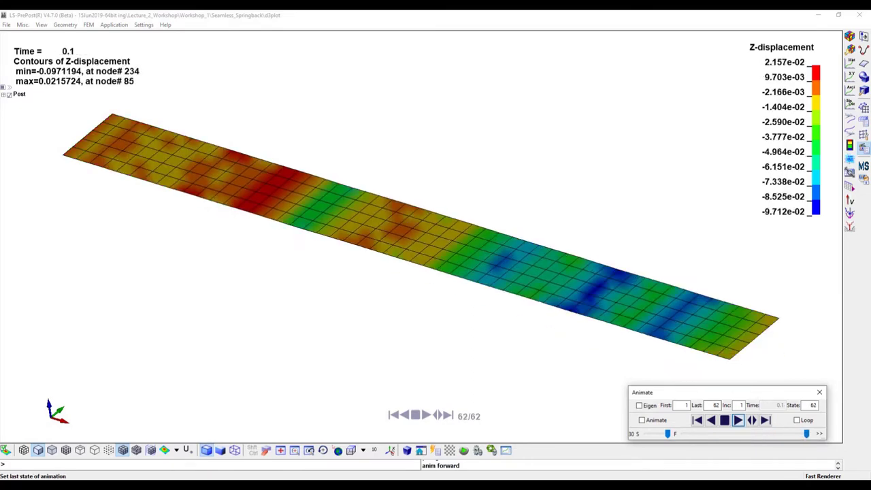
pyautogui.keyDown('ctrl'); pyautogui.moveTo(612, 320); pyautogui.dragTo(626, 286); pyautogui.keyUp('ctrl')
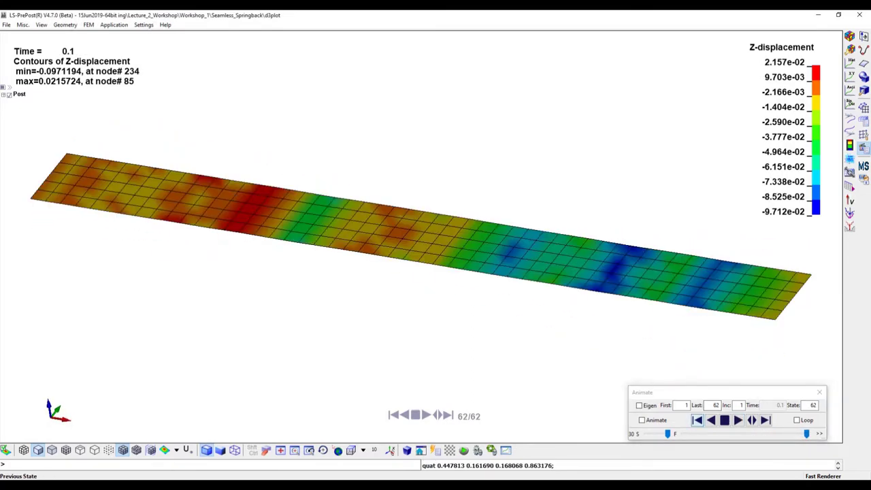
# Step backward through the final d3plot states, and step forward again past the last state to state 3
pyautogui.click(697, 420)
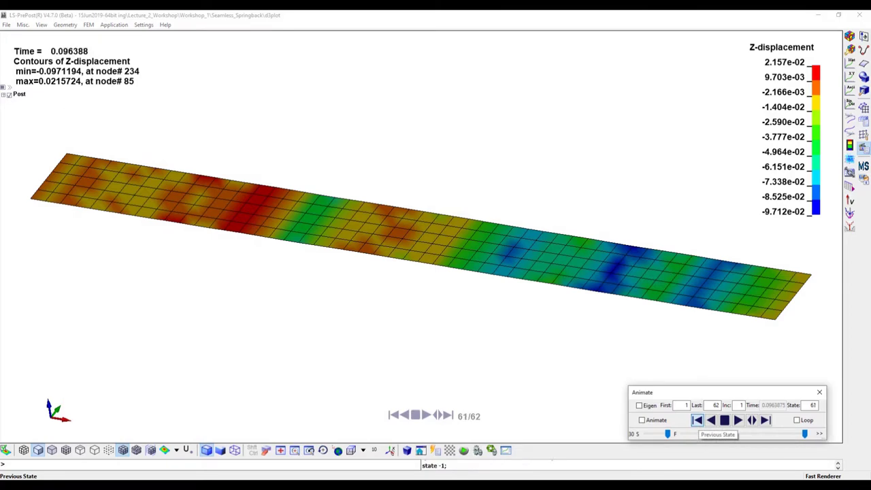
pyautogui.click(697, 420)
pyautogui.click(697, 420)
pyautogui.click(697, 420)
pyautogui.click(697, 420)
pyautogui.click(696, 420)
pyautogui.click(696, 419)
pyautogui.click(765, 420)
pyautogui.click(764, 420)
pyautogui.click(765, 419)
pyautogui.click(765, 419)
pyautogui.click(765, 420)
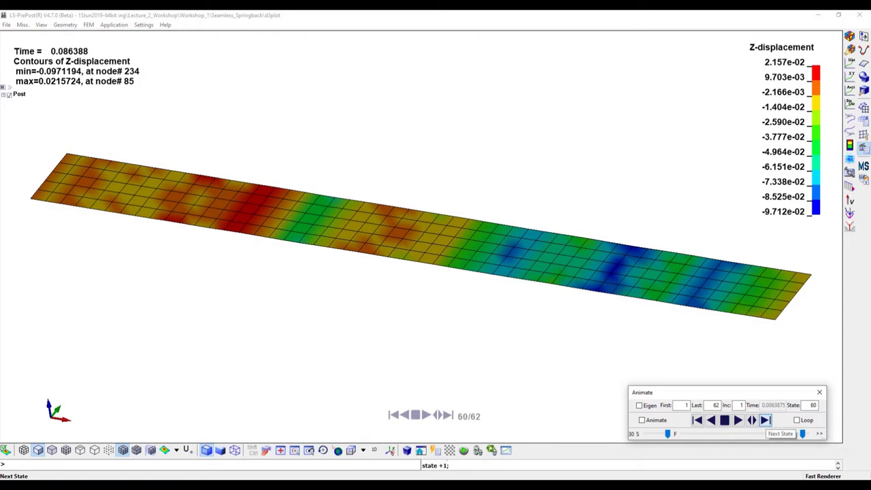
pyautogui.click(765, 420)
pyautogui.click(765, 420)
pyautogui.click(764, 420)
pyautogui.click(764, 420)
pyautogui.click(765, 420)
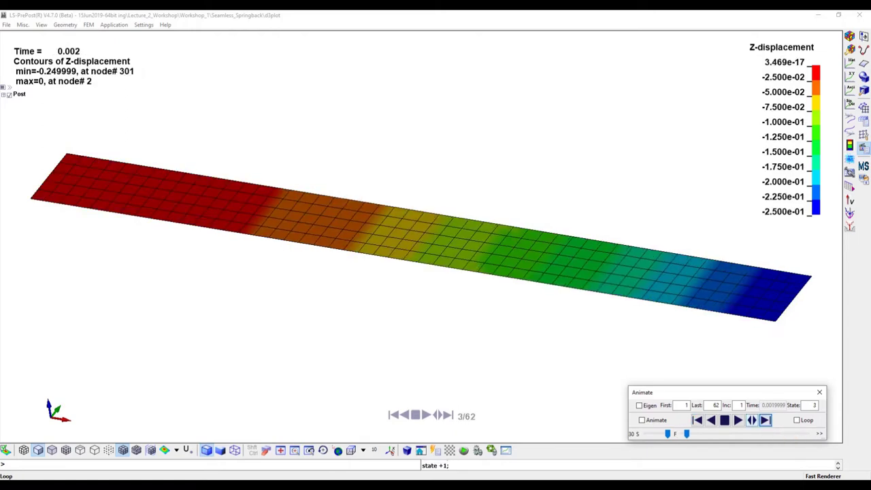
# Replay the animation to the last state and step backward to state 51, just before the springback
pyautogui.click(738, 420)
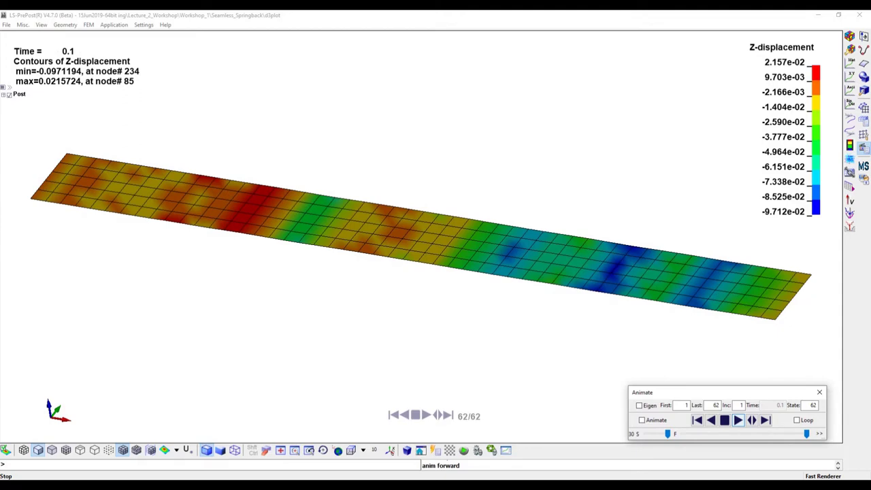
pyautogui.click(697, 420)
pyautogui.click(697, 419)
pyautogui.click(697, 420)
pyautogui.click(697, 420)
pyautogui.click(696, 420)
pyautogui.click(697, 420)
pyautogui.click(697, 420)
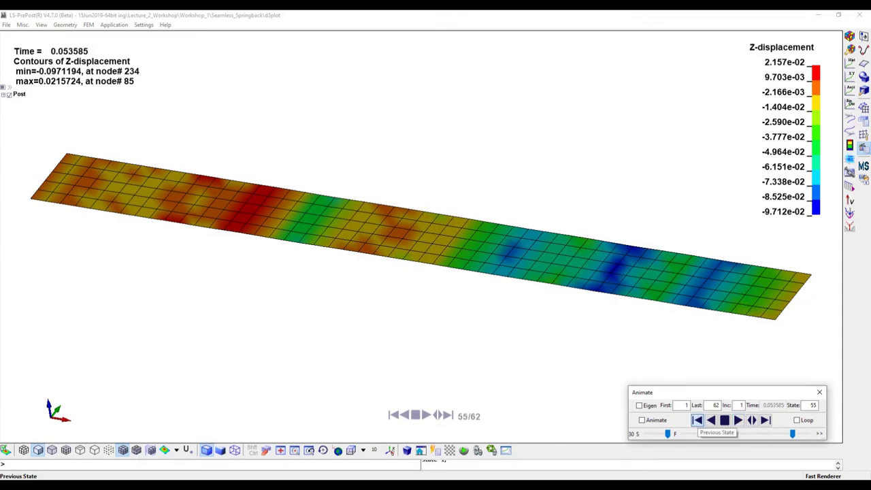
pyautogui.click(696, 420)
pyautogui.click(697, 419)
pyautogui.click(697, 420)
pyautogui.click(696, 420)
# Compare the z-displacement contours before and after springback by alternating between states 52 and 53, finishing on state 53
pyautogui.click(765, 420)
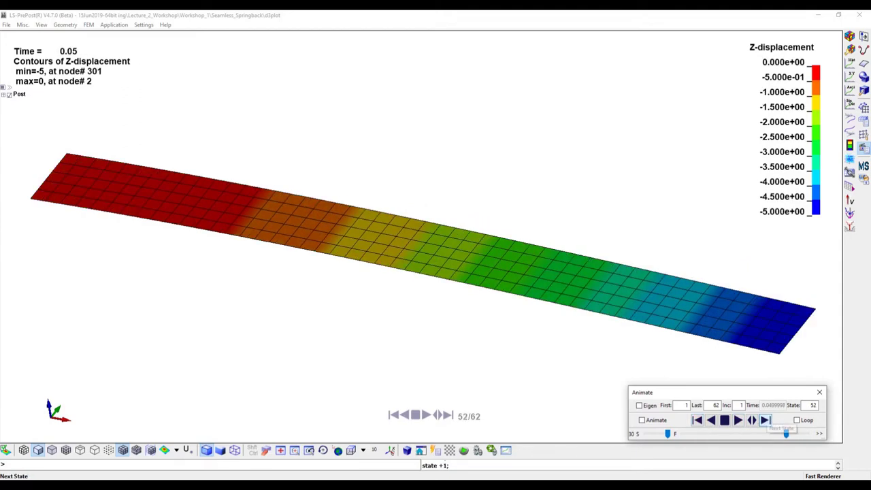
pyautogui.click(765, 420)
pyautogui.click(696, 420)
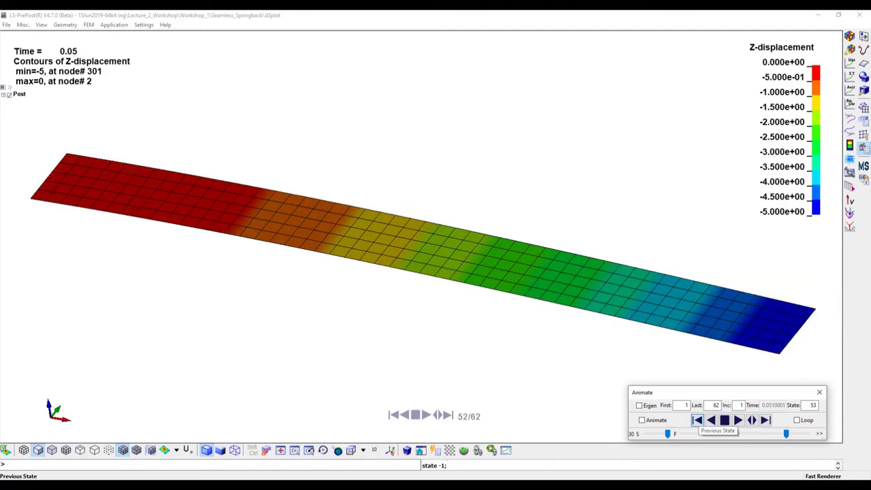
pyautogui.click(764, 420)
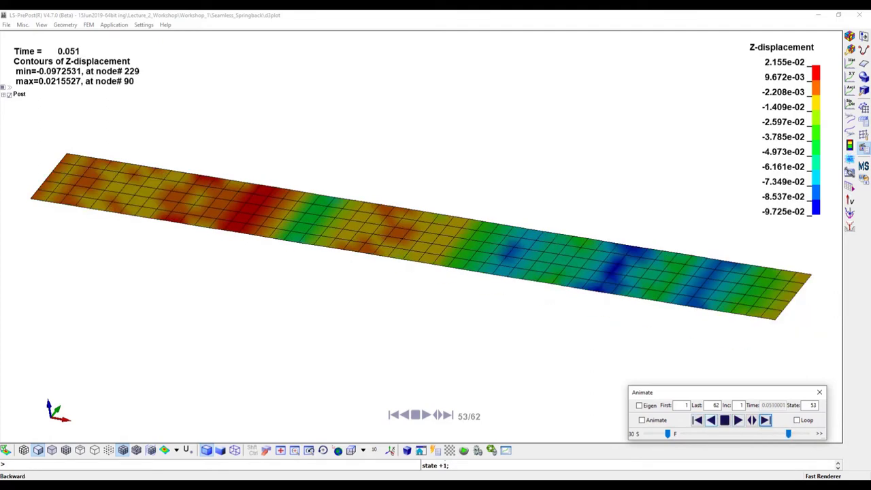
pyautogui.click(697, 419)
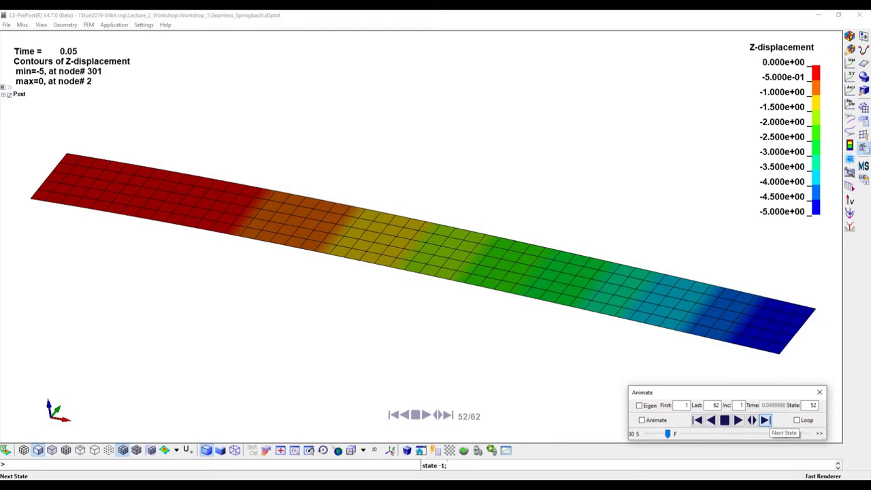
pyautogui.click(765, 419)
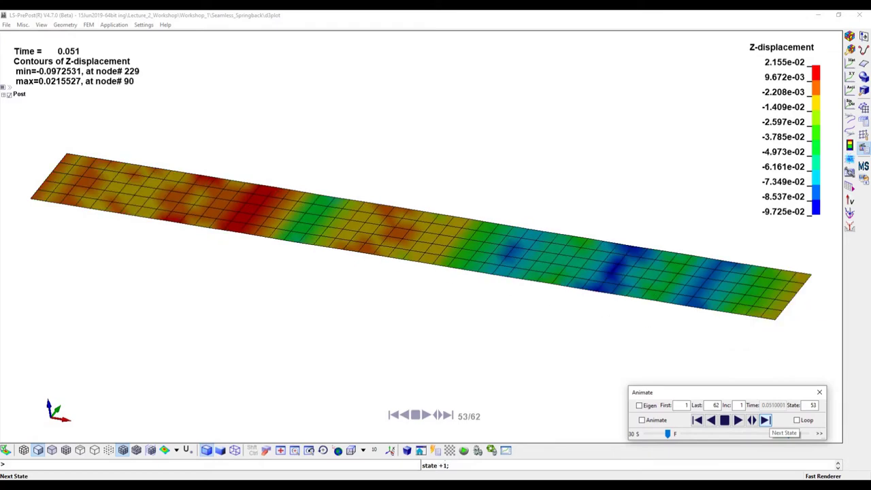